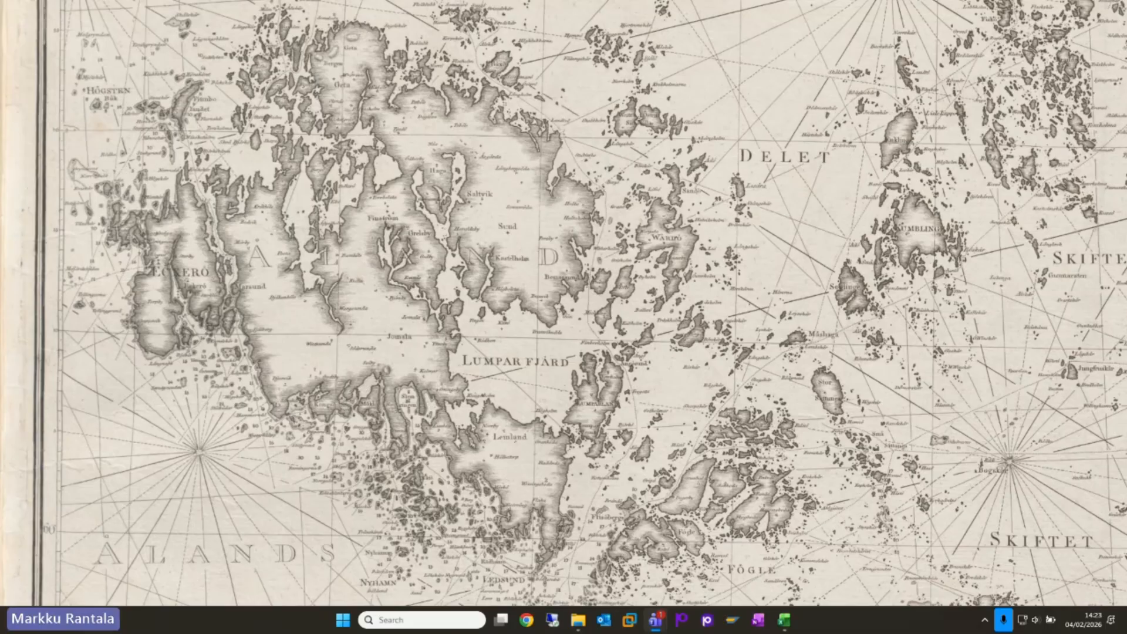
{"action": "left_click_drag", "start_coordinate": [1126, 310], "coordinate": [797, 5]}
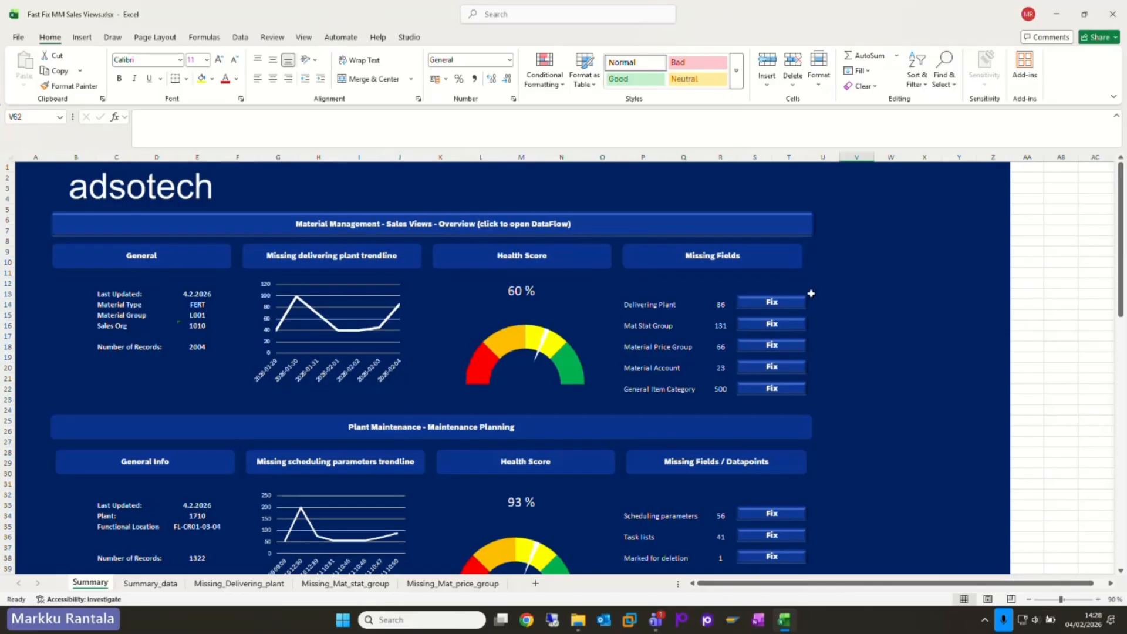
Step: Open the fix sheet for missing Delivering Plant records from the dashboard and show the Studio add-in commands
{"action": "left_click", "coordinate": [771, 306]}
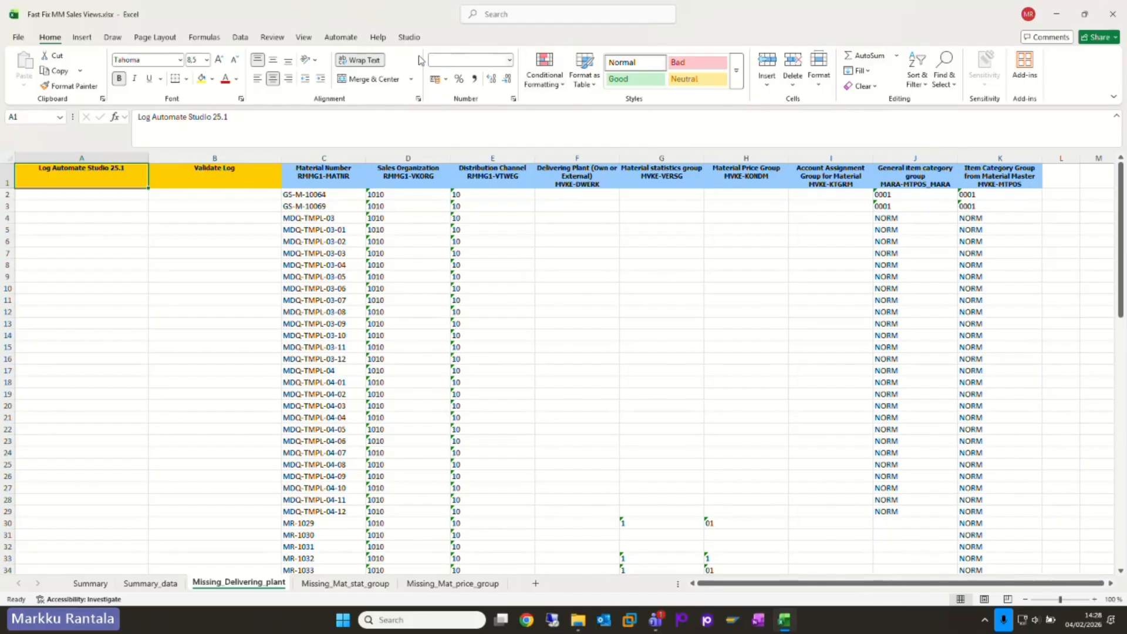
{"action": "left_click", "coordinate": [409, 37]}
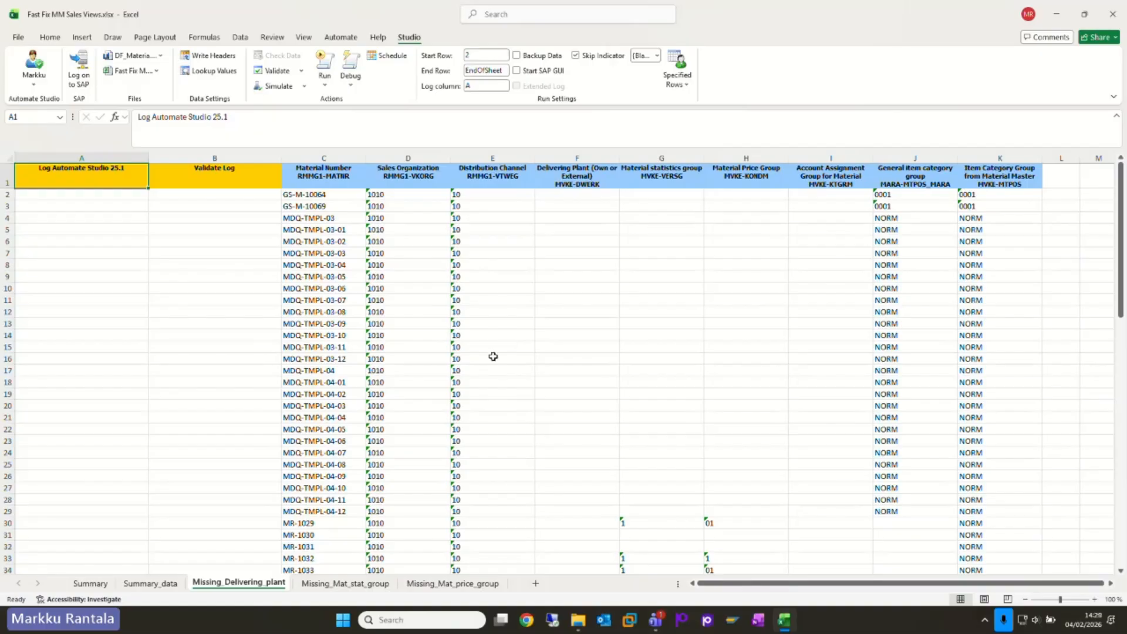
Step: Look through the Missing_Mat_stat_group, Missing_Mat_price_group and Missing_Delivering_plant sheets, ending on the Summary dashboard
{"action": "left_click", "coordinate": [353, 587]}
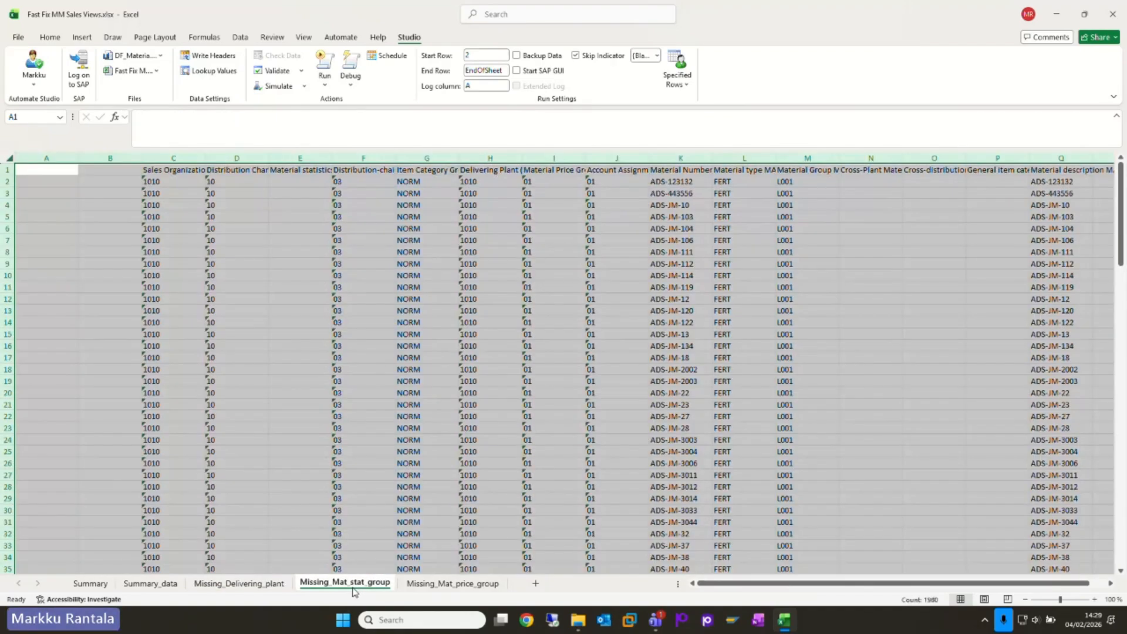
{"action": "left_click", "coordinate": [452, 584]}
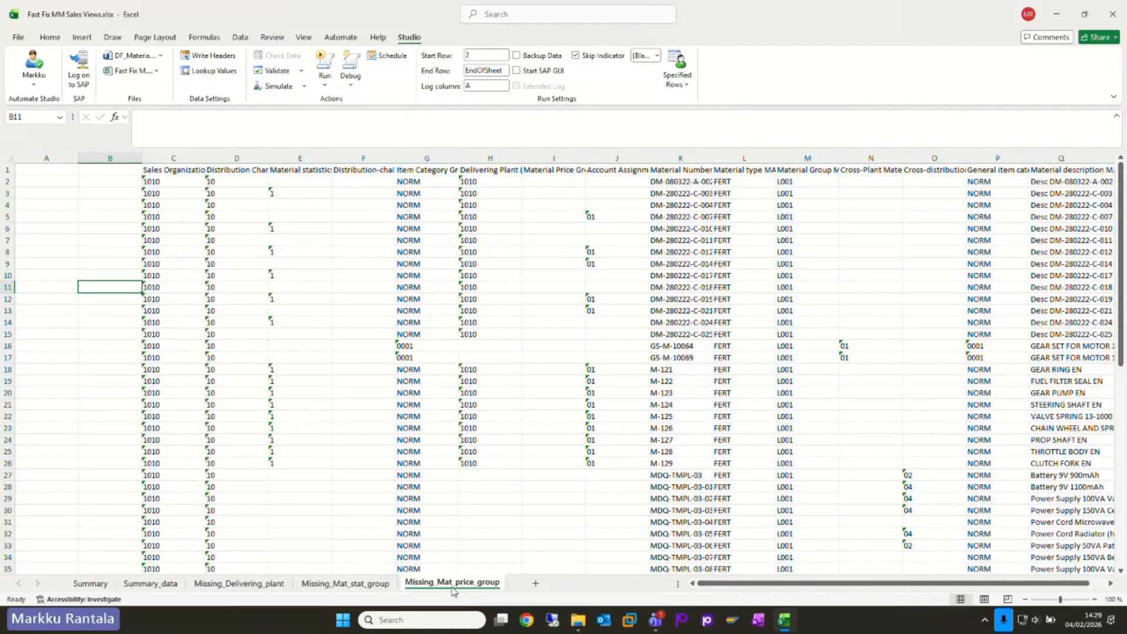
{"action": "left_click", "coordinate": [231, 585]}
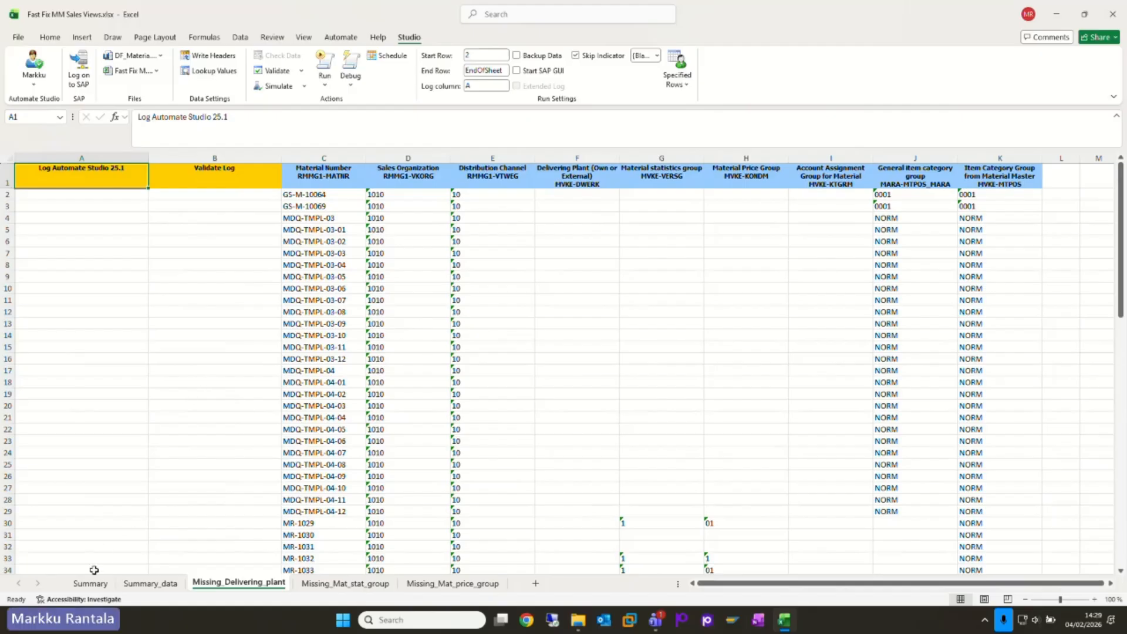
{"action": "left_click", "coordinate": [90, 585]}
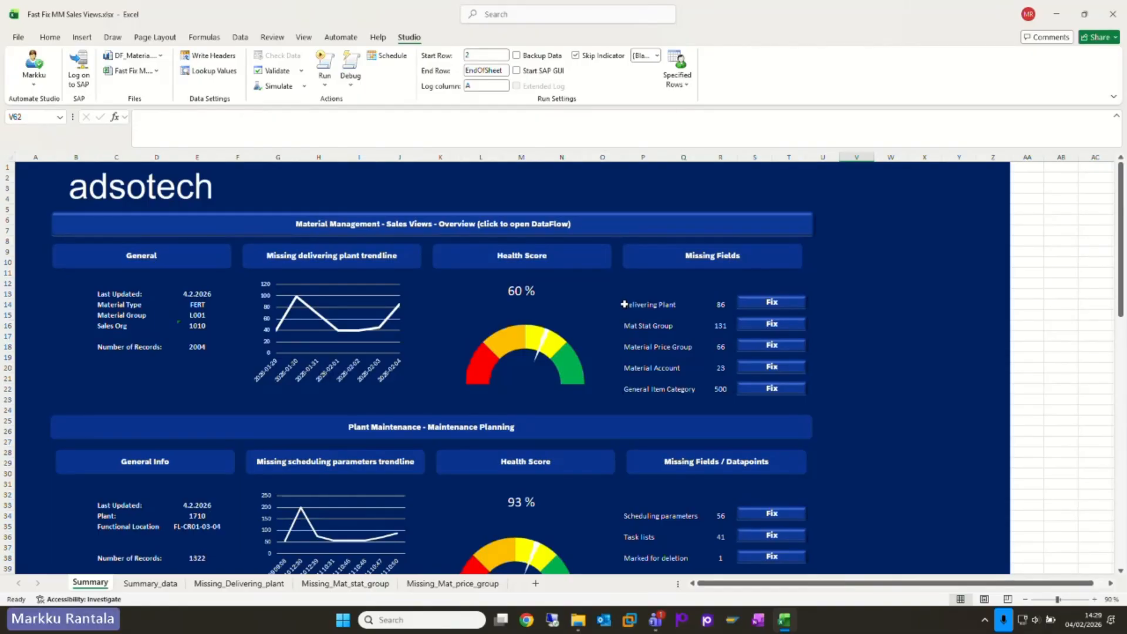
Step: Open the data flow linked to the Material Management Sales Views overview in Data360 Analyze and maximize its browser window
{"action": "left_click", "coordinate": [599, 229]}
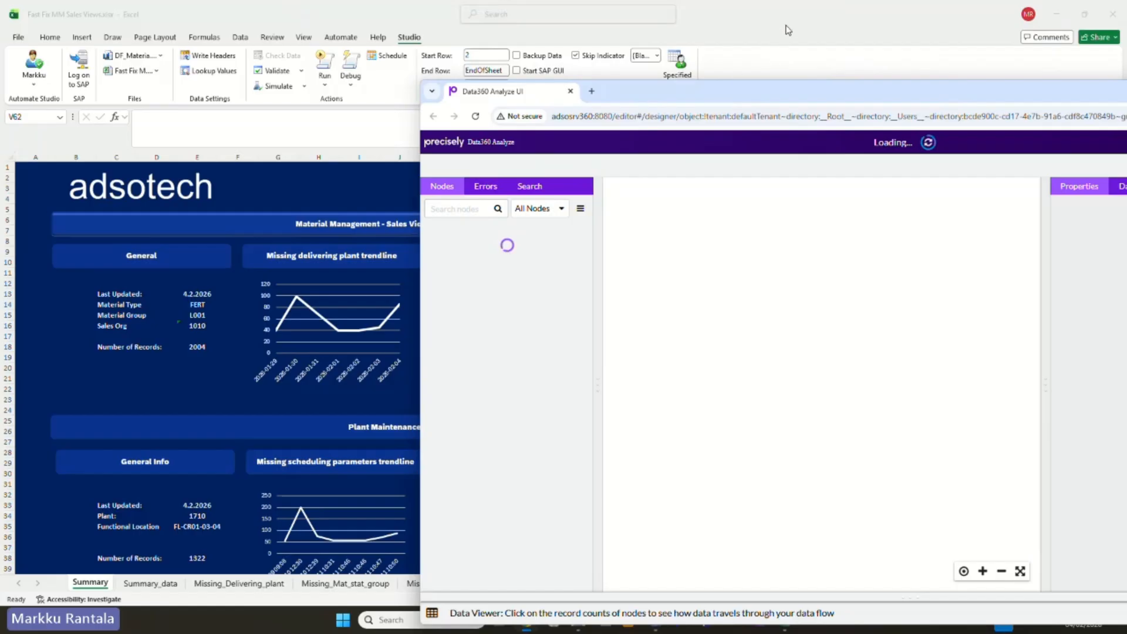
{"action": "left_click_drag", "start_coordinate": [790, 17], "coordinate": [1126, 47]}
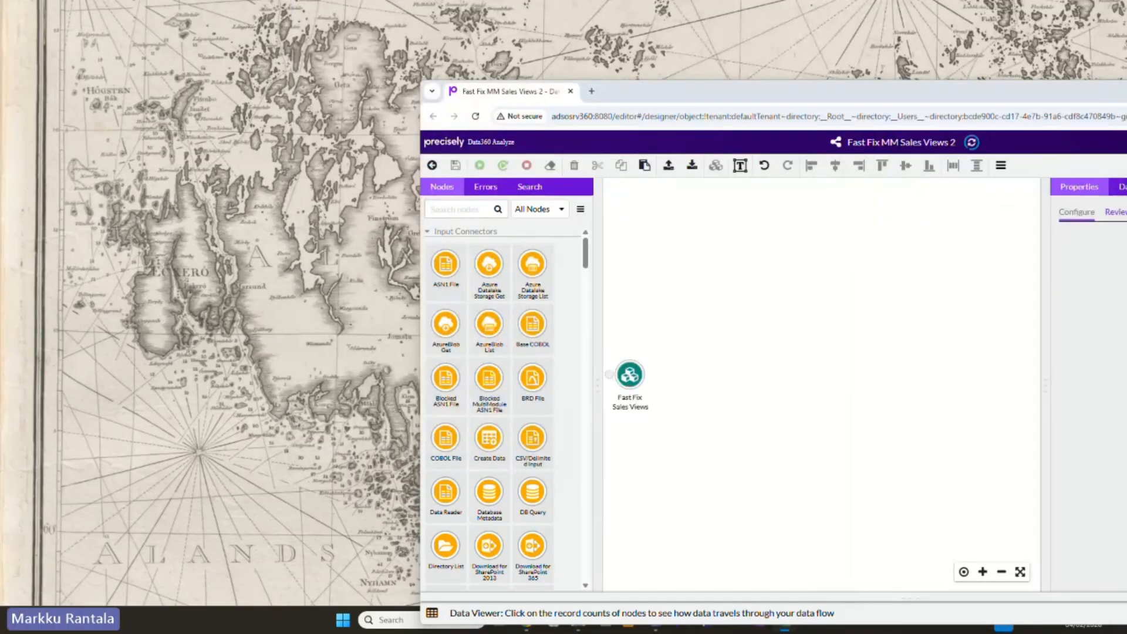
{"action": "left_click_drag", "start_coordinate": [963, 99], "coordinate": [629, 2]}
Step: Hide the node library and widen the properties area to show the data flow's Fast Fix Excel path
{"action": "left_click_drag", "start_coordinate": [215, 302], "coordinate": [603, 341]}
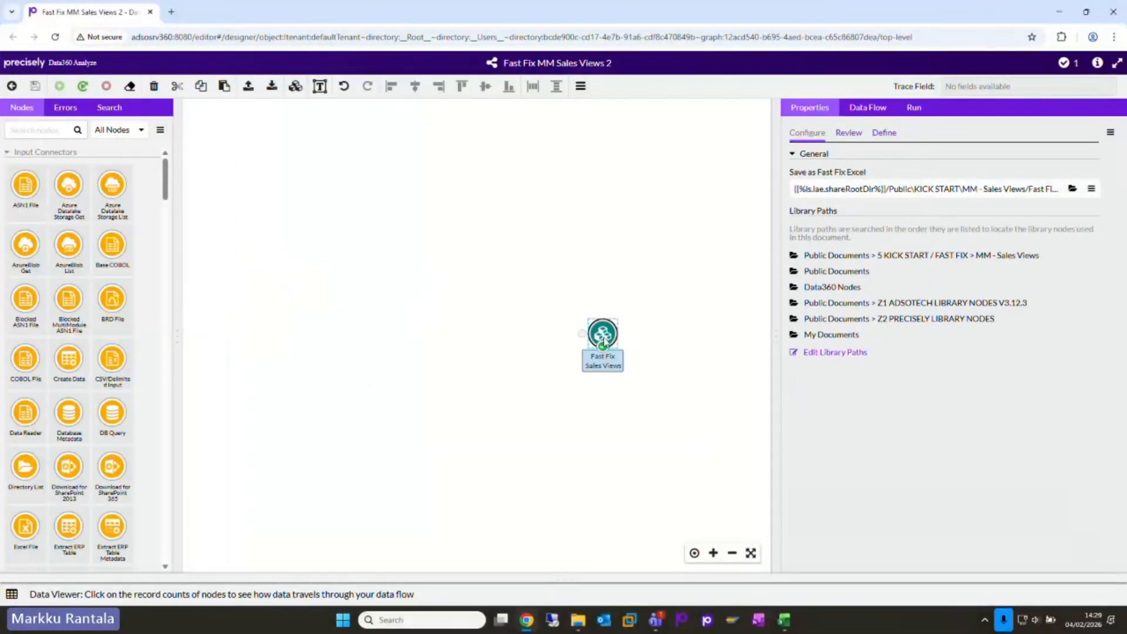
{"action": "left_click", "coordinate": [181, 336]}
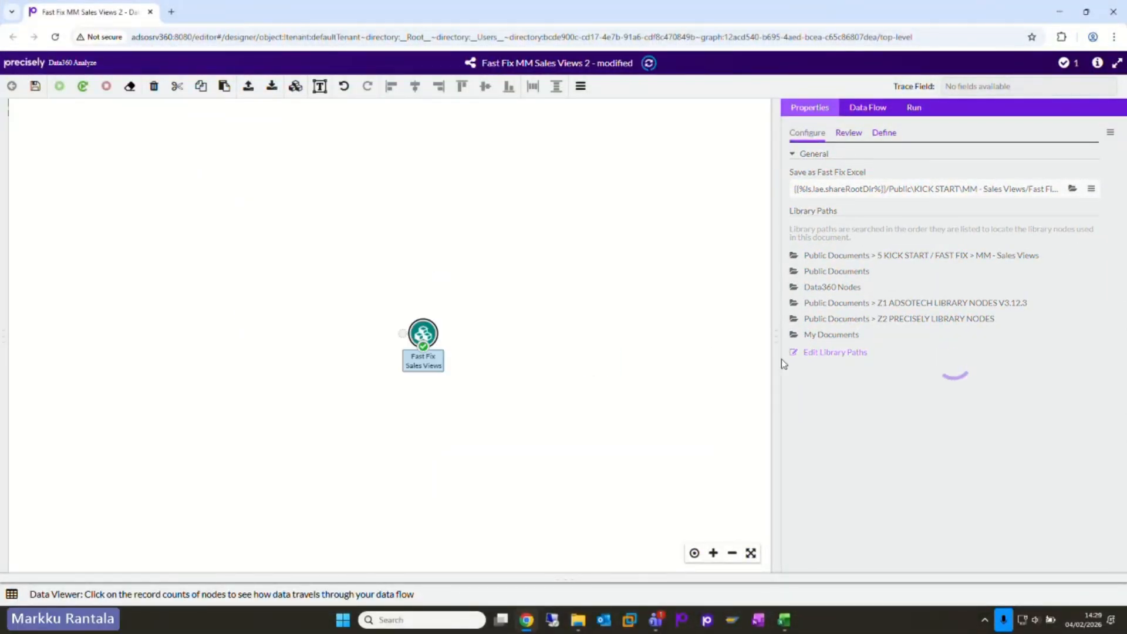
{"action": "left_click_drag", "start_coordinate": [776, 284], "coordinate": [543, 332]}
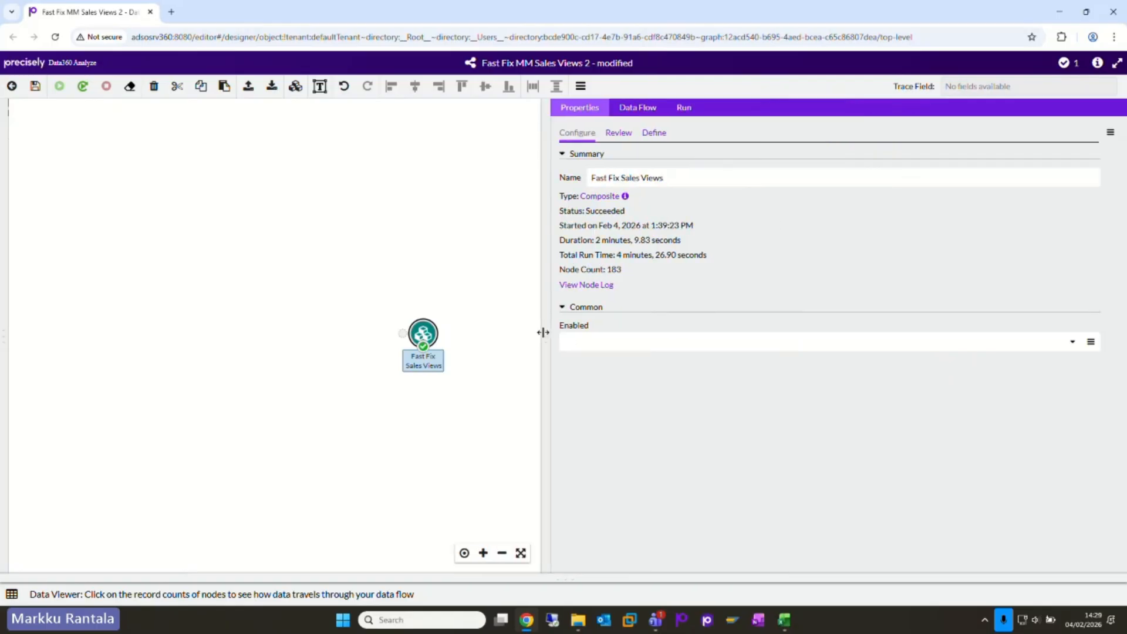
{"action": "left_click", "coordinate": [451, 288]}
{"action": "left_click_drag", "start_coordinate": [446, 426], "coordinate": [329, 398]}
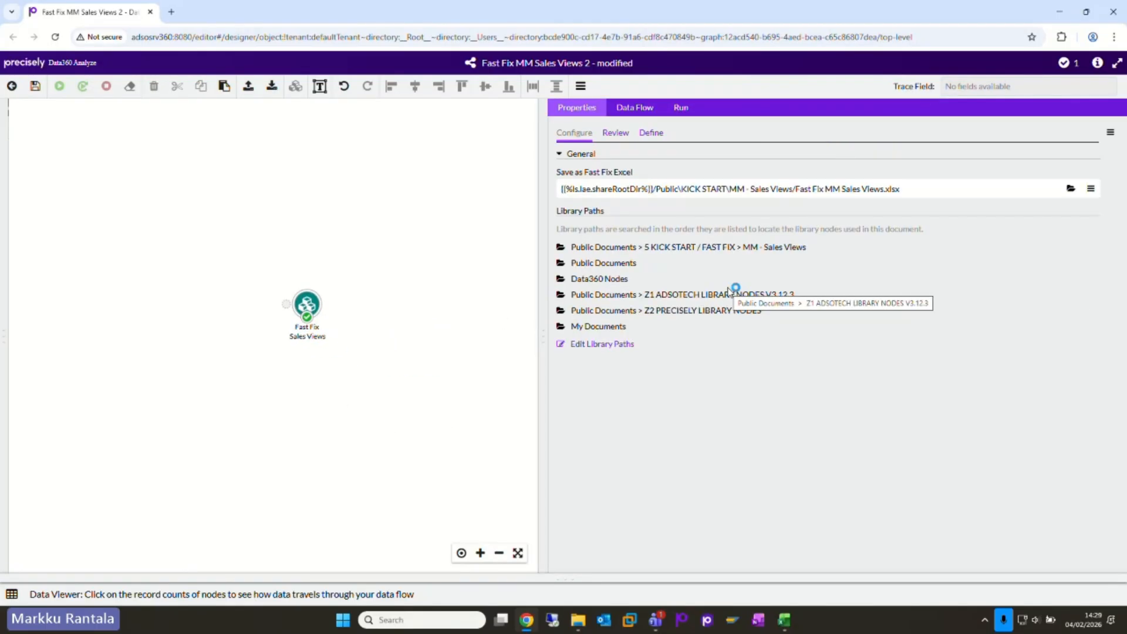
Step: Choose Fast Fix MM Sales Views.xlsx in the MM - Sales Views folder as the Save as Fast Fix Excel file
{"action": "left_click", "coordinate": [1071, 190]}
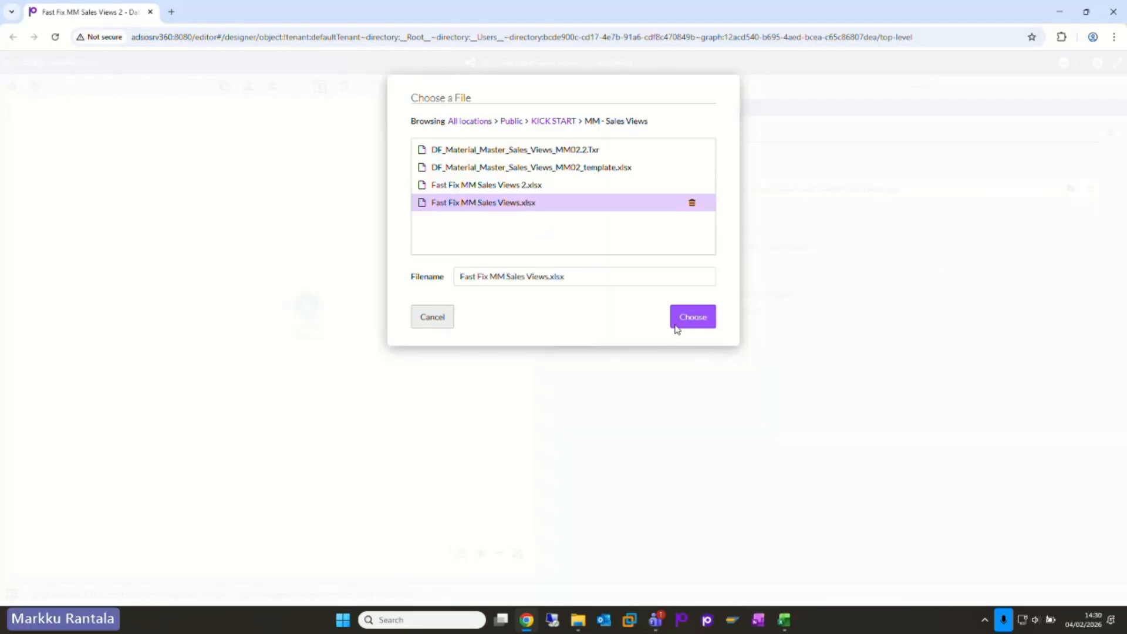
{"action": "left_click", "coordinate": [694, 322]}
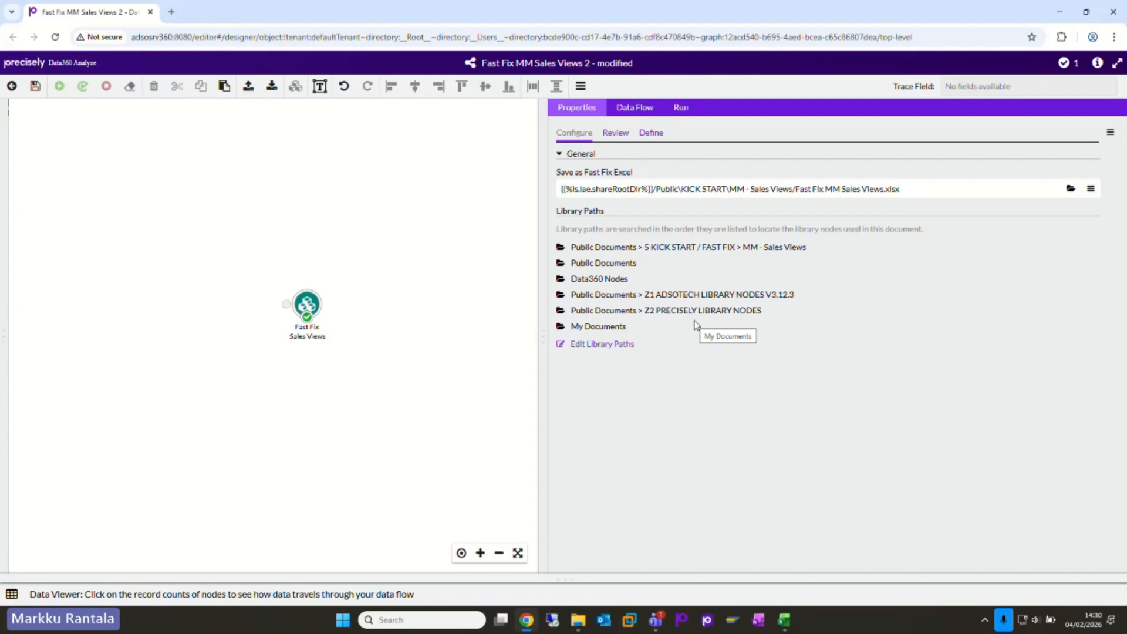
Step: Examine the run and status commands available for the Fast Fix Sales Views node
{"action": "right_click", "coordinate": [315, 310]}
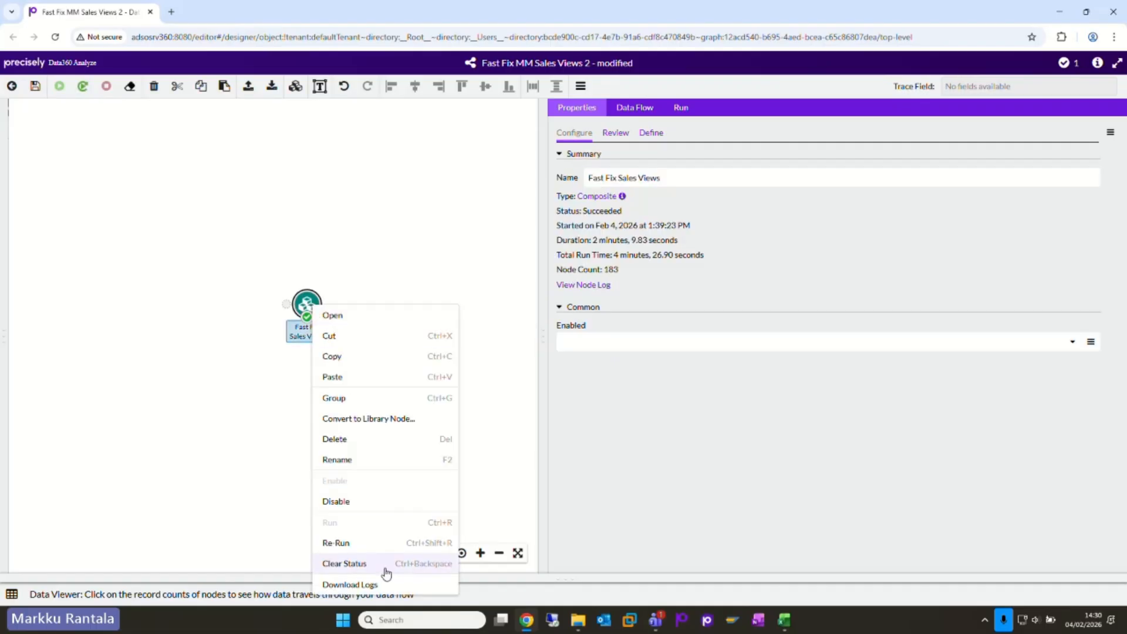
{"action": "left_click", "coordinate": [241, 495]}
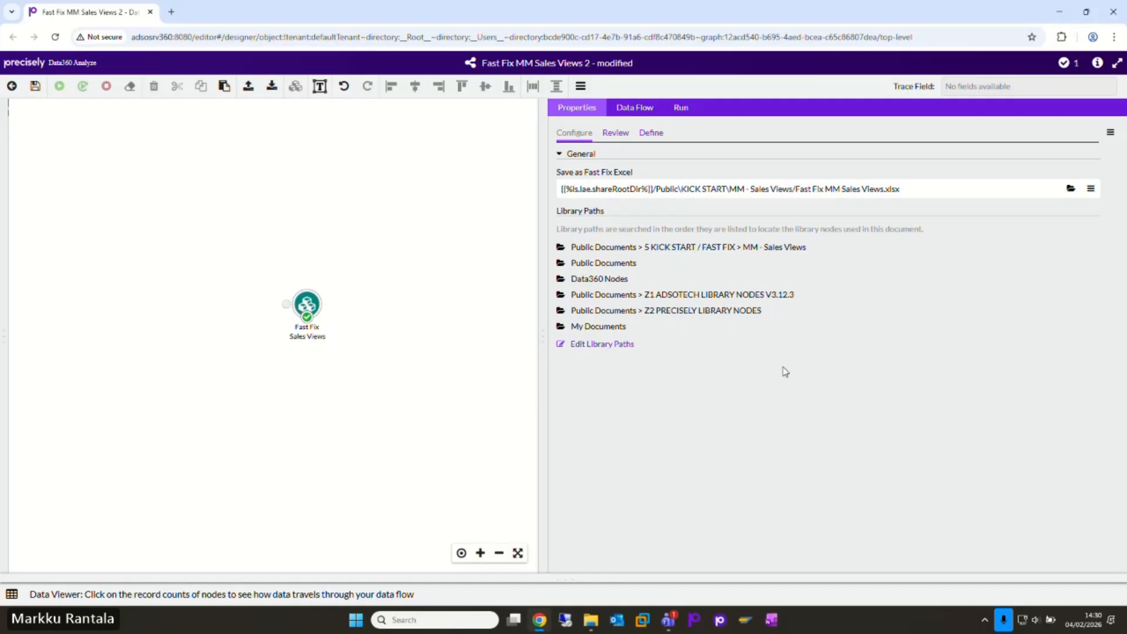
Step: Open the Fast Fix Sales Views composite and enlarge the canvas so its whole node chain fits
{"action": "left_click_drag", "start_coordinate": [540, 328], "coordinate": [483, 329]}
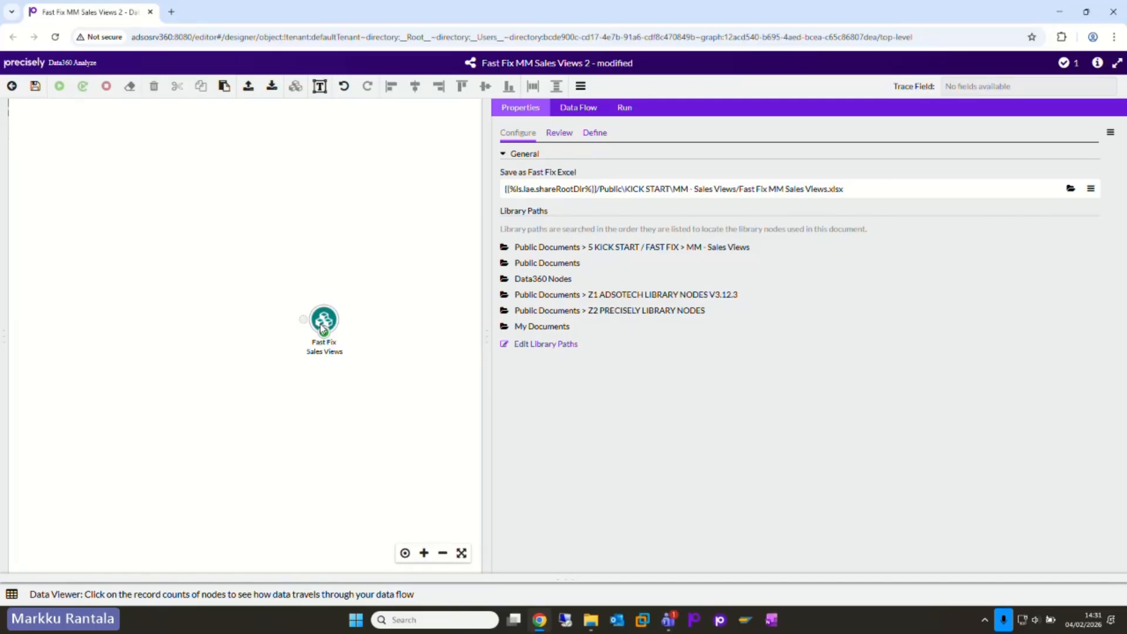
{"action": "left_click_drag", "start_coordinate": [488, 334], "coordinate": [621, 327]}
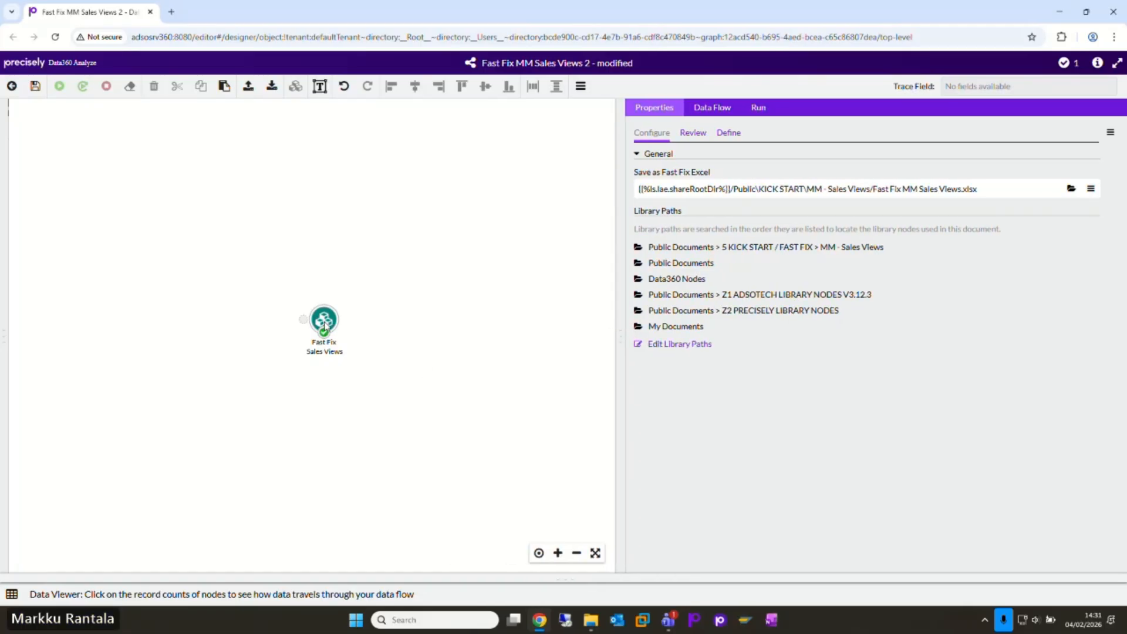
{"action": "double_click", "coordinate": [326, 325]}
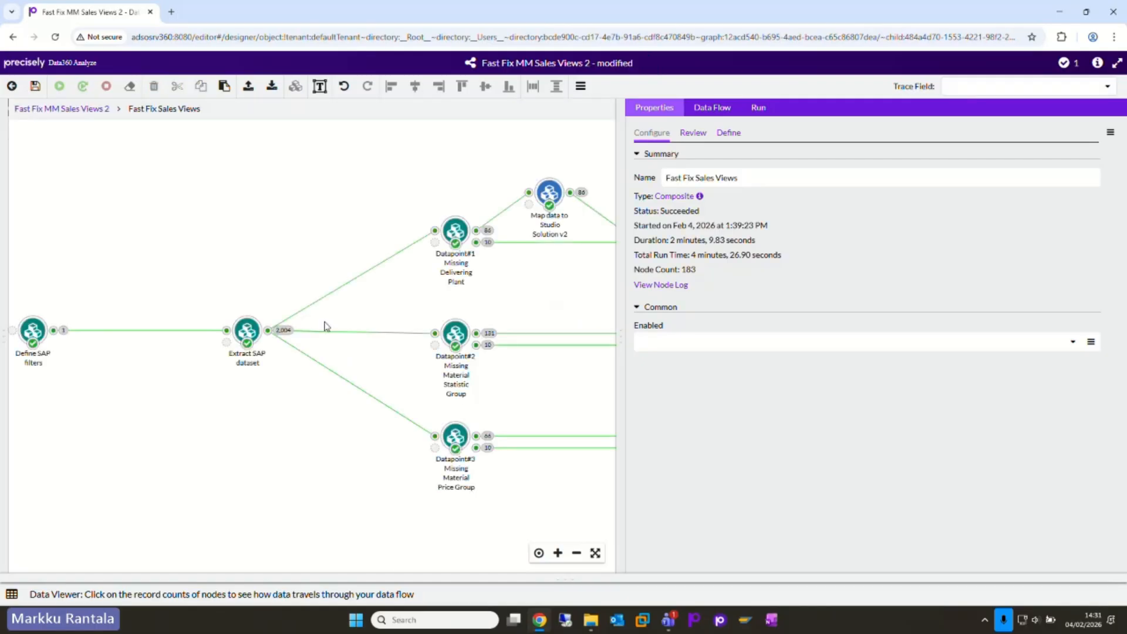
{"action": "left_click_drag", "start_coordinate": [618, 334], "coordinate": [767, 334]}
{"action": "left_click_drag", "start_coordinate": [399, 551], "coordinate": [432, 543]}
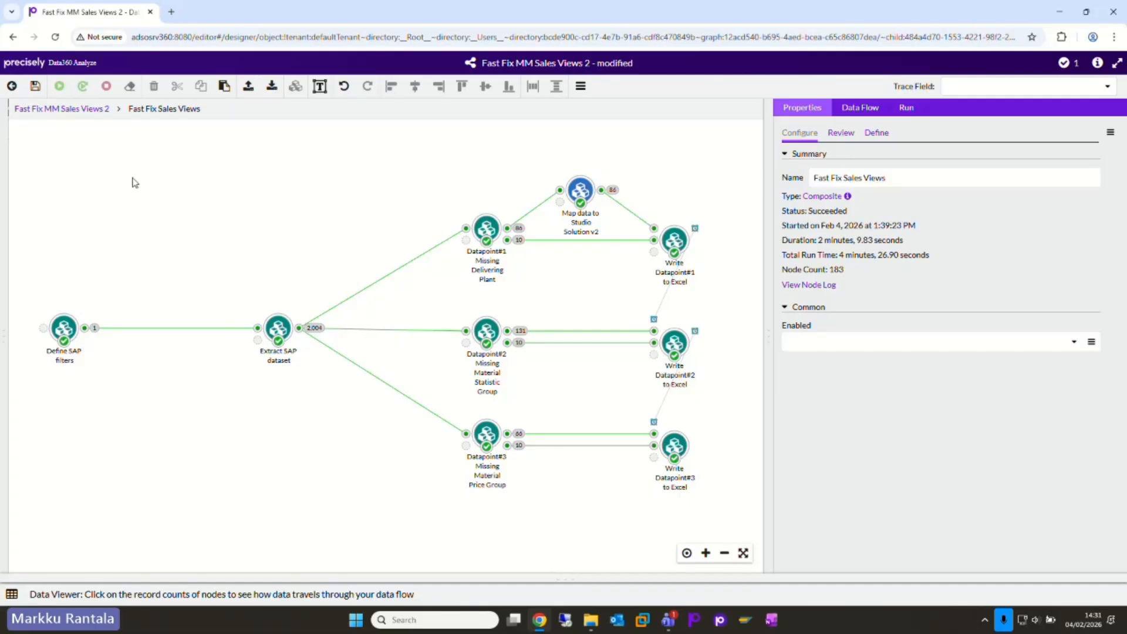
Step: Show the output record of the Define SAP filters node in the data viewer
{"action": "left_click_drag", "start_coordinate": [133, 178], "coordinate": [18, 478]}
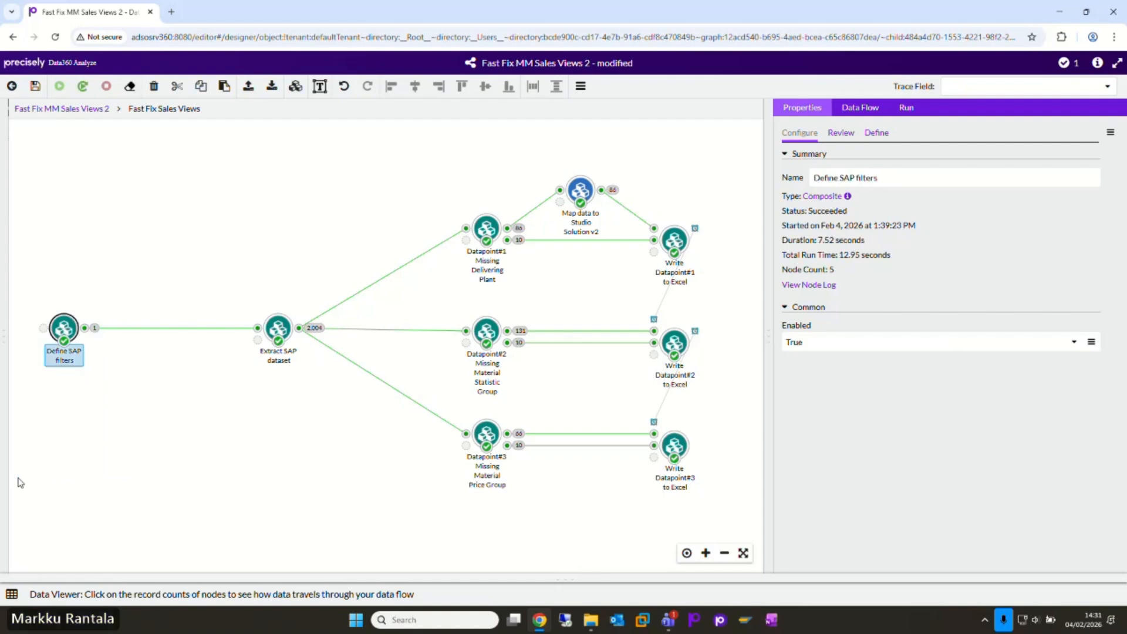
{"action": "left_click", "coordinate": [84, 329]}
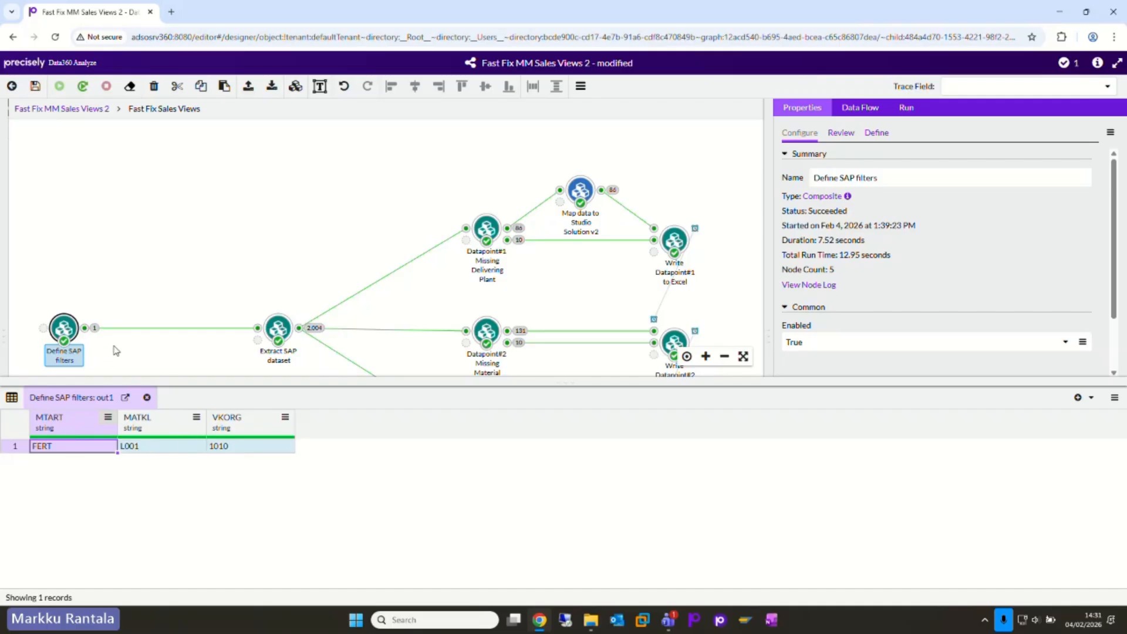
{"action": "left_click_drag", "start_coordinate": [134, 382], "coordinate": [134, 462]}
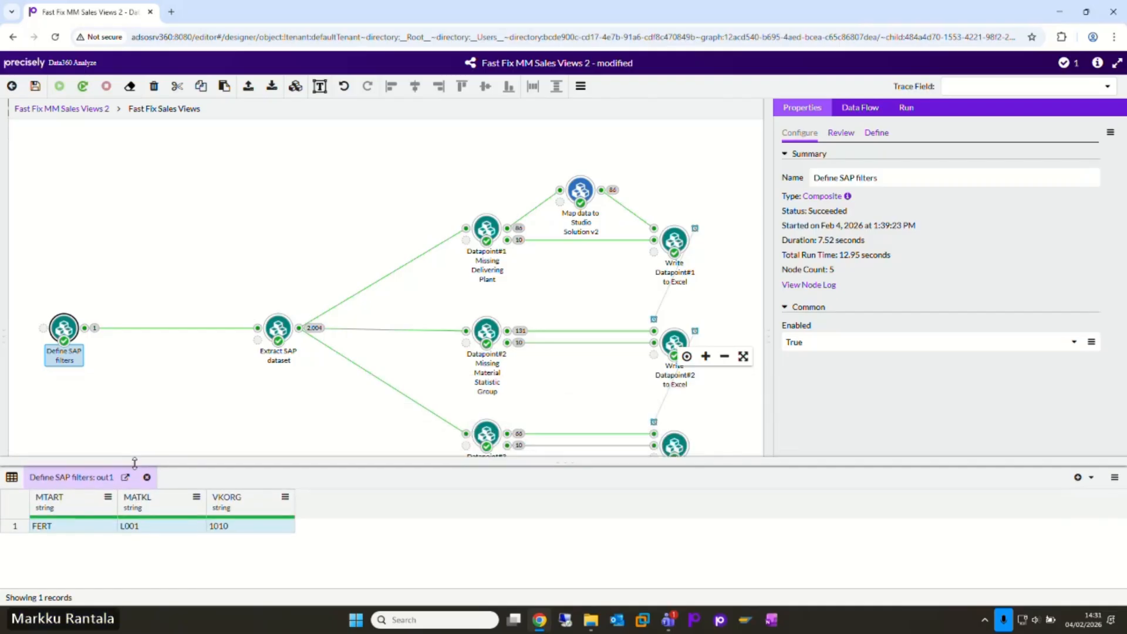
{"action": "left_click", "coordinate": [124, 402]}
Step: Open the Define SAP filters composite and show the settings of its Material Group input node
{"action": "left_click", "coordinate": [64, 328]}
{"action": "double_click", "coordinate": [64, 328]}
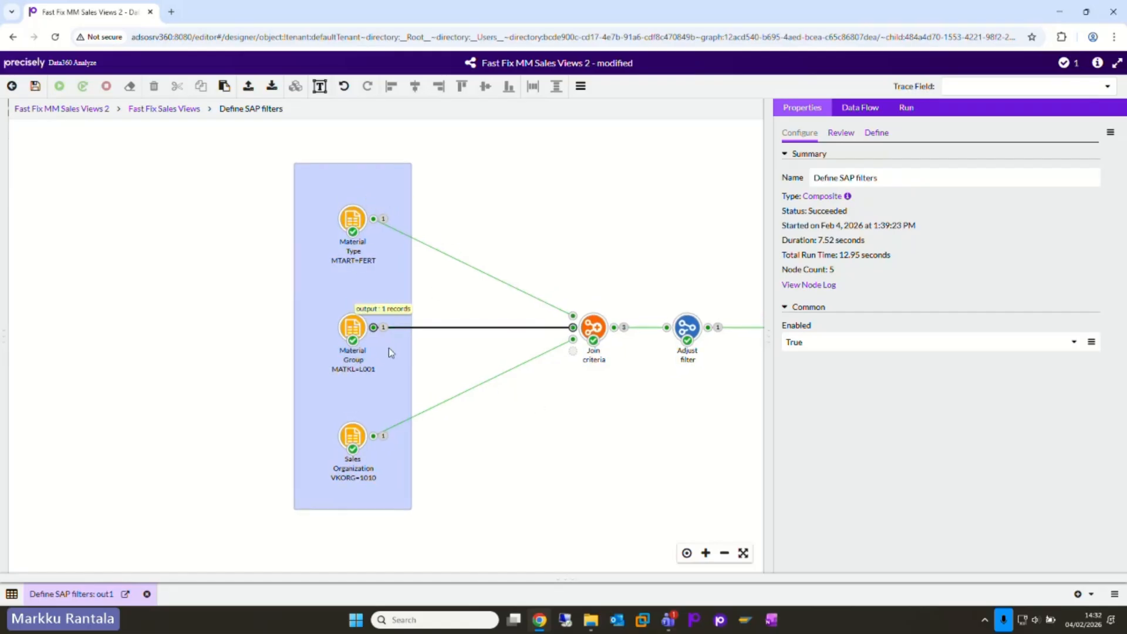
{"action": "left_click", "coordinate": [352, 327]}
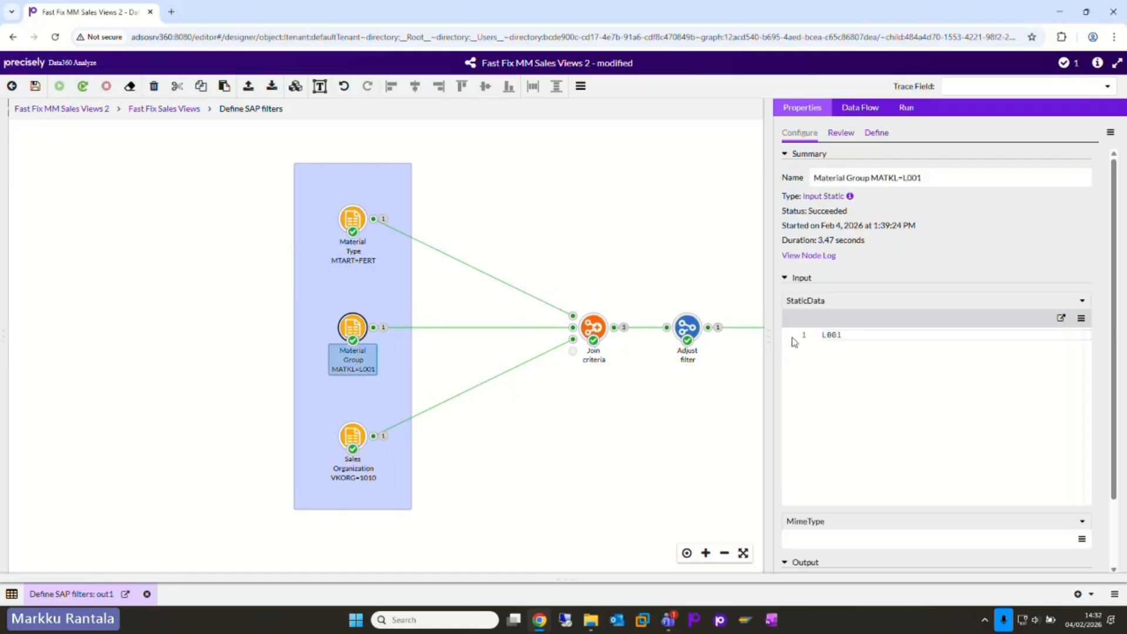
Step: Try L002 as the Material Group static data value and restore it to L001
{"action": "left_click", "coordinate": [852, 334]}
{"action": "key", "text": "BackSpace"}
{"action": "type", "text": "2"}
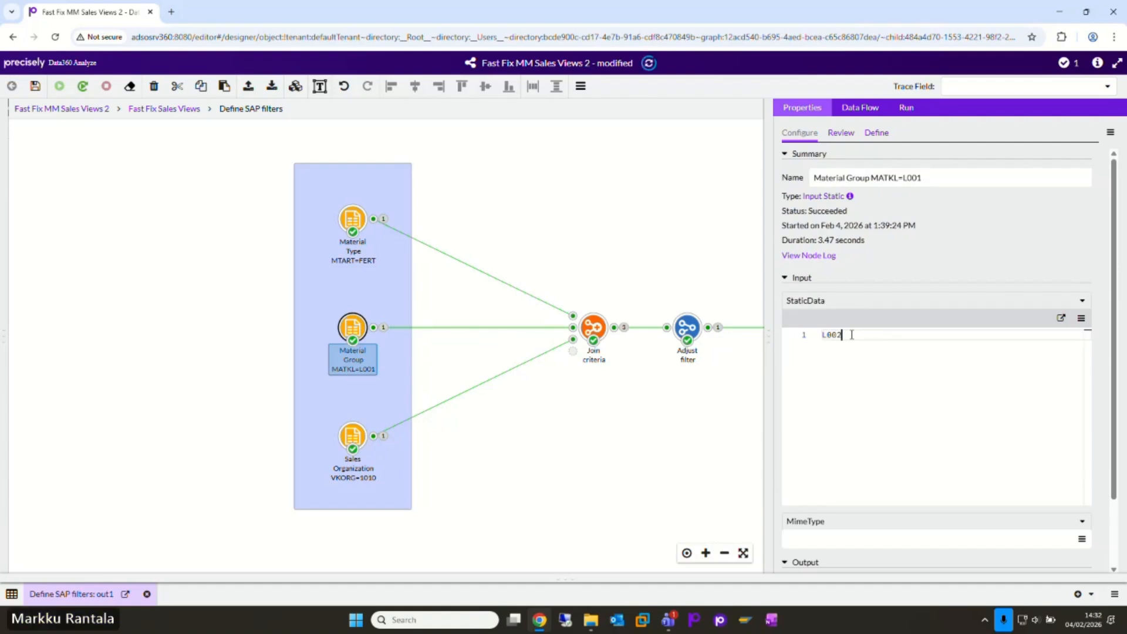
{"action": "key", "text": "BackSpace"}
{"action": "type", "text": "1"}
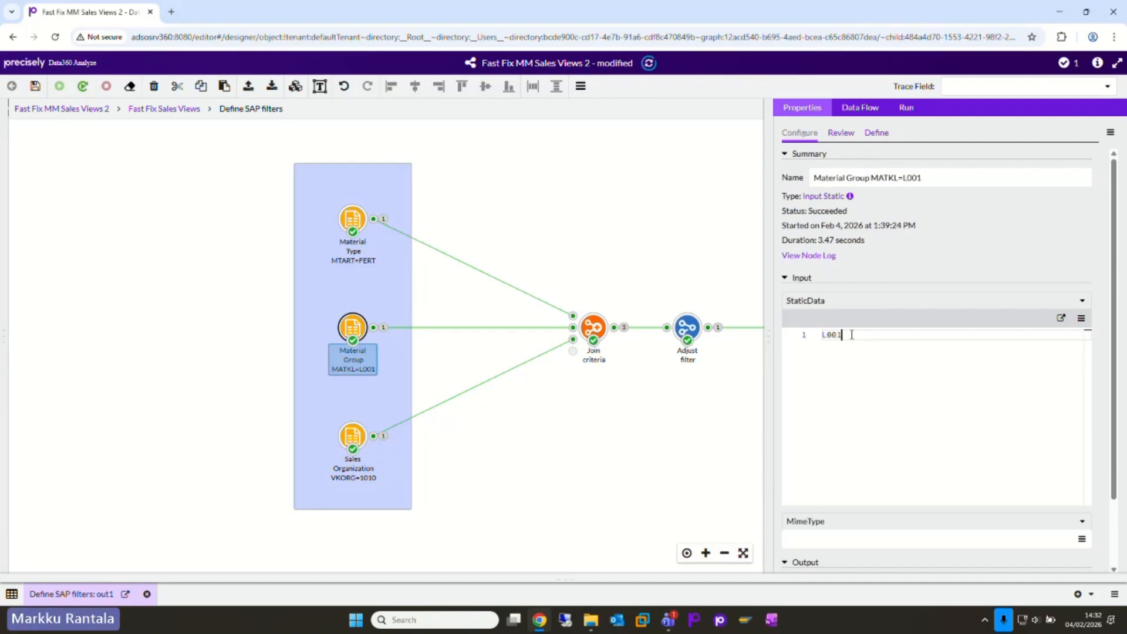
Step: Return to the Fast Fix Sales Views level and view the Extract SAP dataset node's summary
{"action": "left_click", "coordinate": [163, 114]}
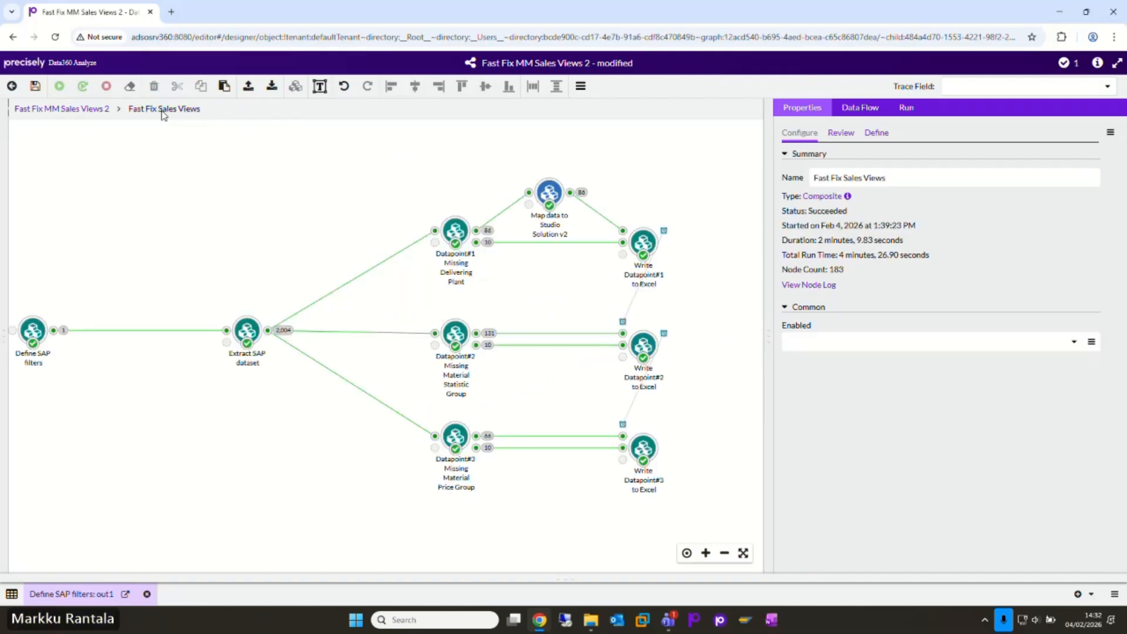
{"action": "left_click_drag", "start_coordinate": [185, 450], "coordinate": [233, 456]}
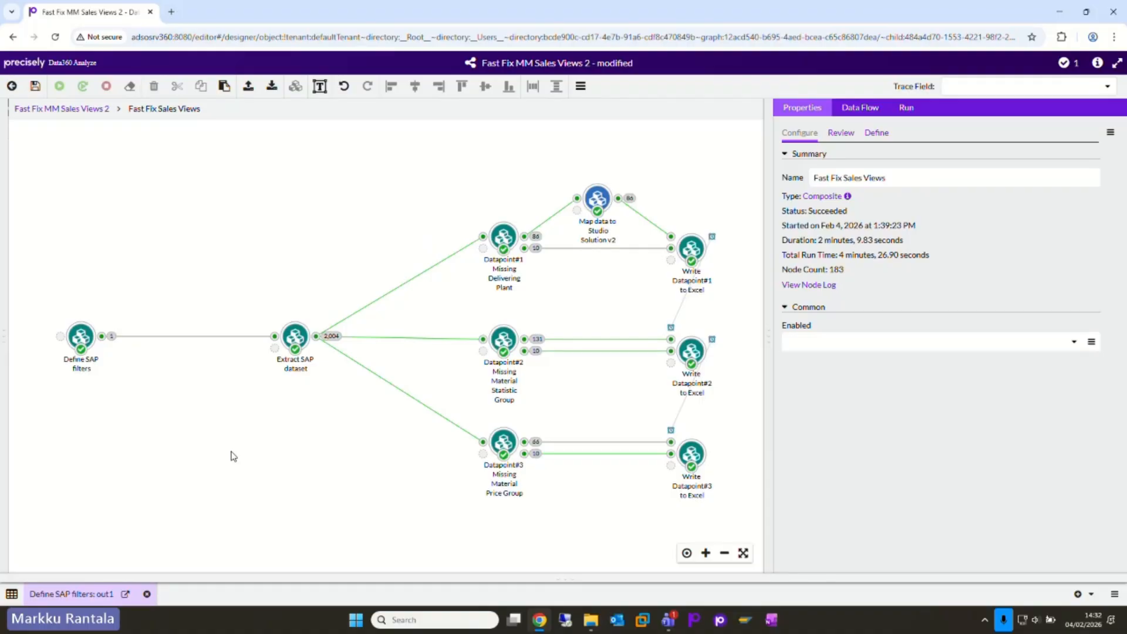
{"action": "left_click_drag", "start_coordinate": [374, 202], "coordinate": [217, 495]}
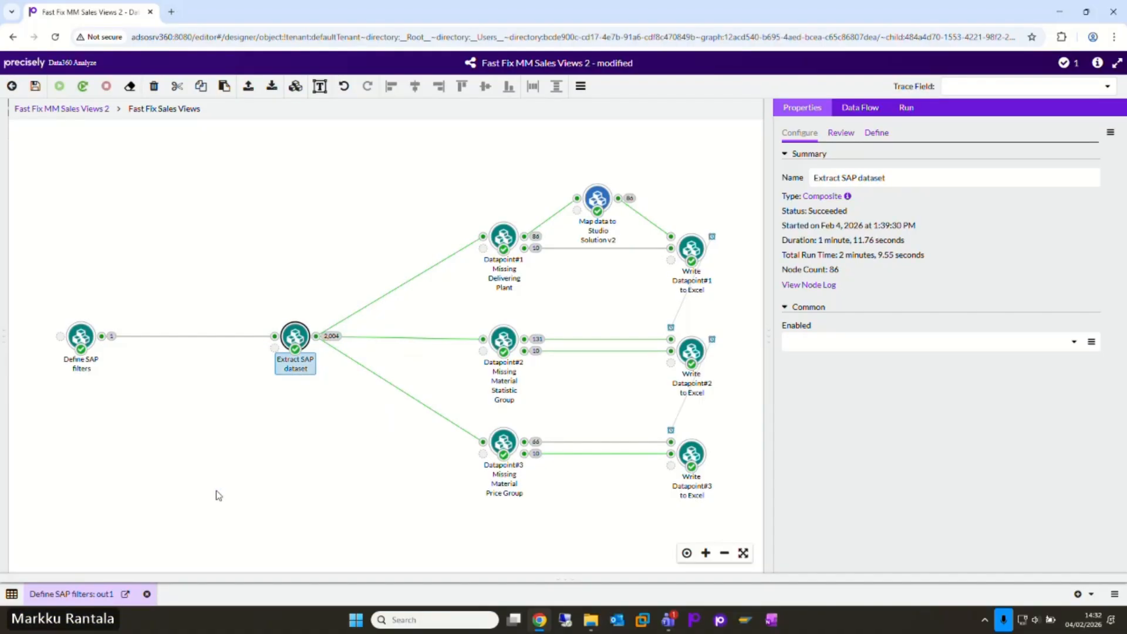
{"action": "left_click", "coordinate": [252, 439]}
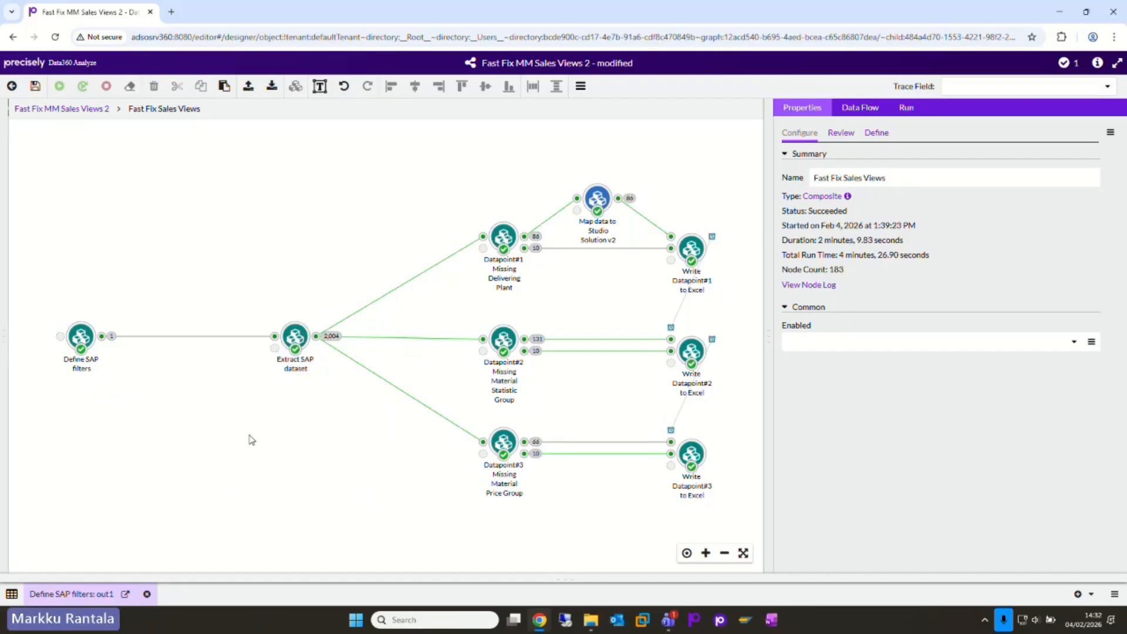
Step: Examine the commands available for the Extract SAP dataset node, including its run dependencies
{"action": "right_click", "coordinate": [291, 339]}
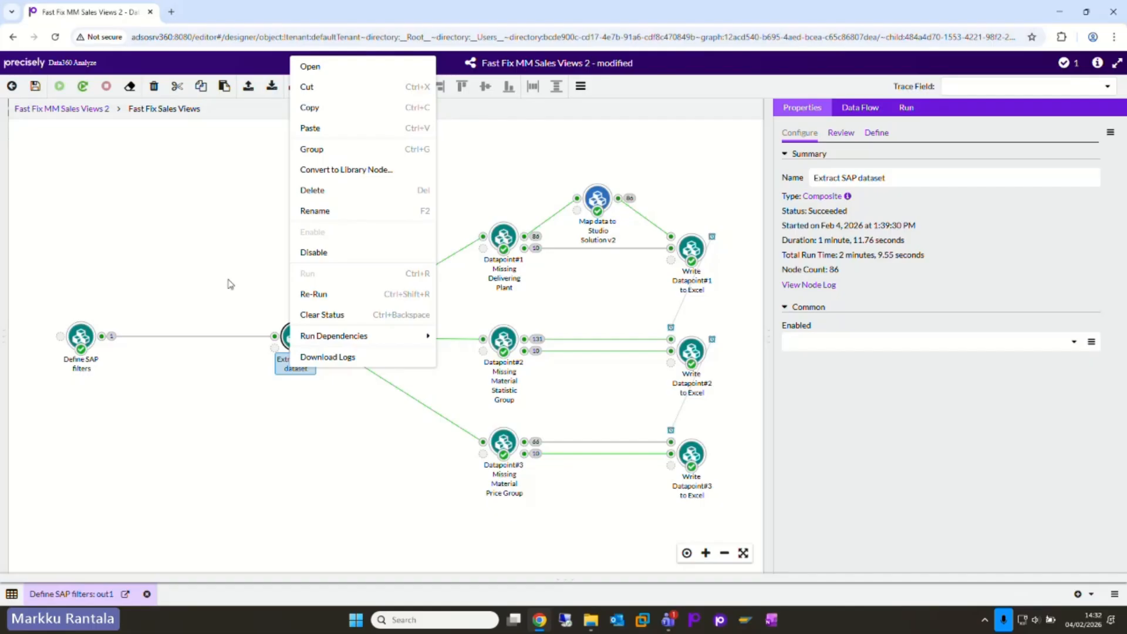
{"action": "left_click", "coordinate": [230, 284]}
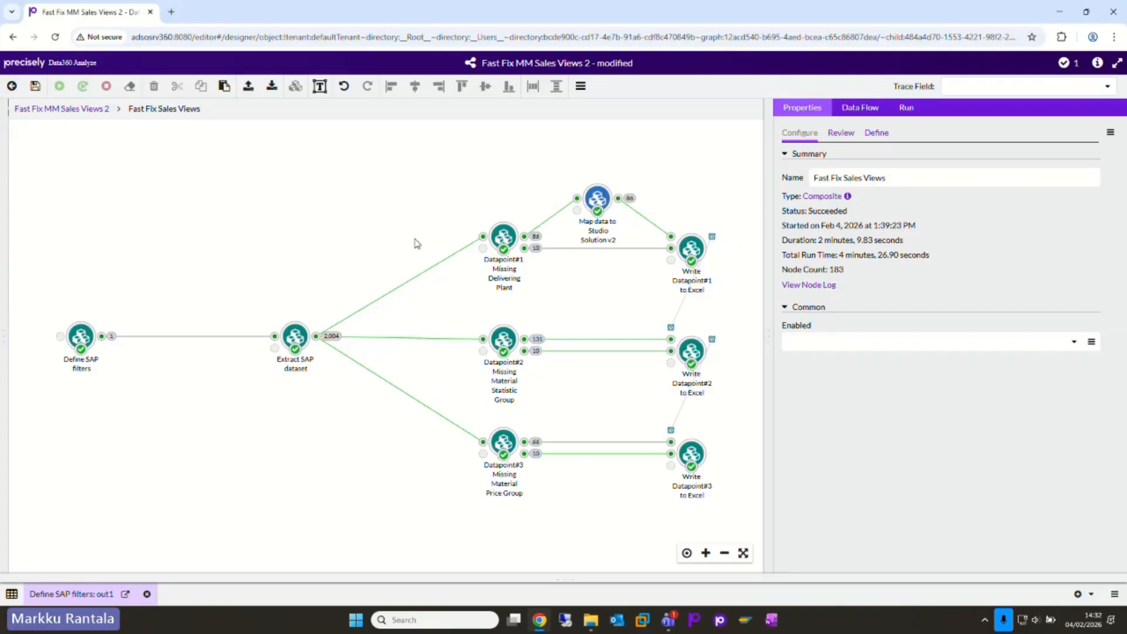
{"action": "left_click_drag", "start_coordinate": [394, 210], "coordinate": [331, 229]}
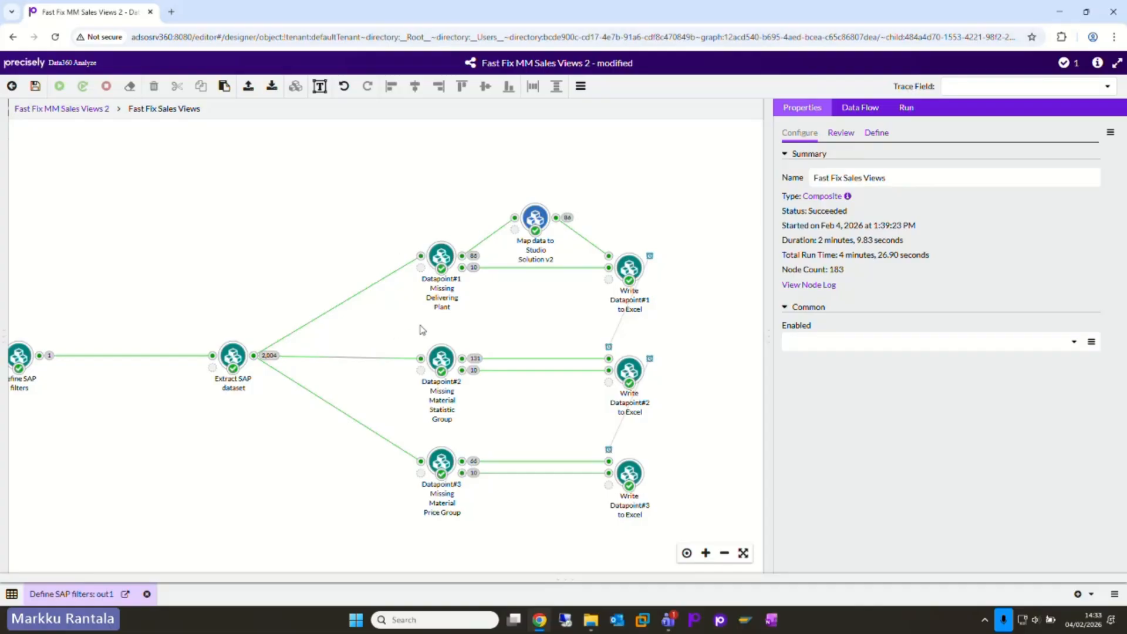
Step: Select the three Datapoint composites, look inside Datapoint#3 Missing Material Price Group, and return to the Fast Fix Sales Views level
{"action": "left_click_drag", "start_coordinate": [487, 172], "coordinate": [375, 567]}
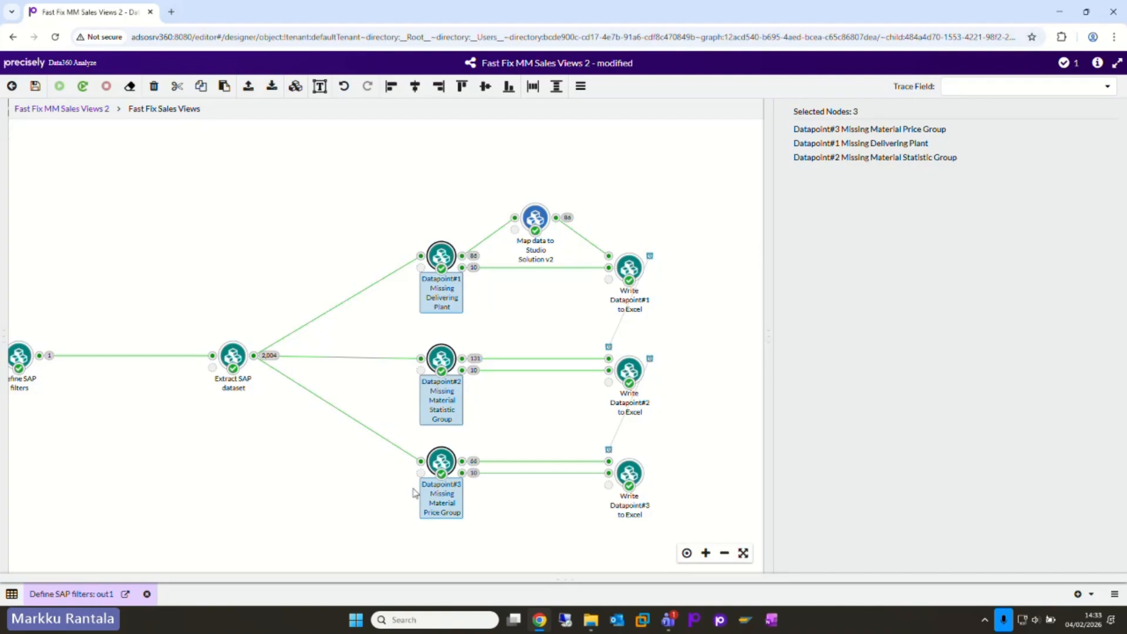
{"action": "double_click", "coordinate": [441, 464]}
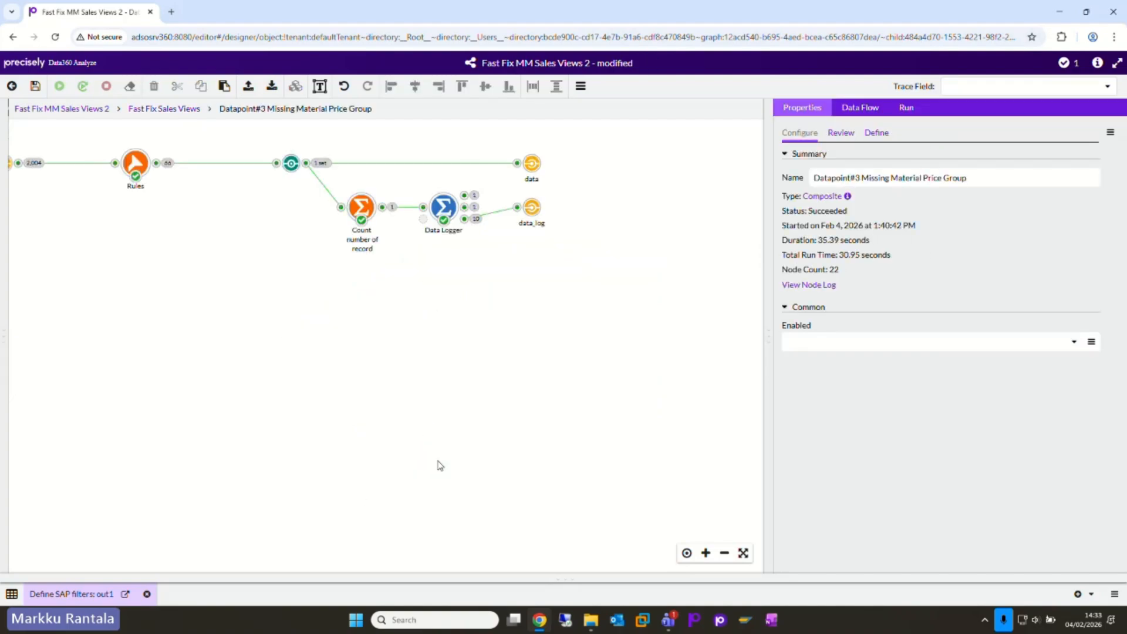
{"action": "left_click", "coordinate": [140, 110]}
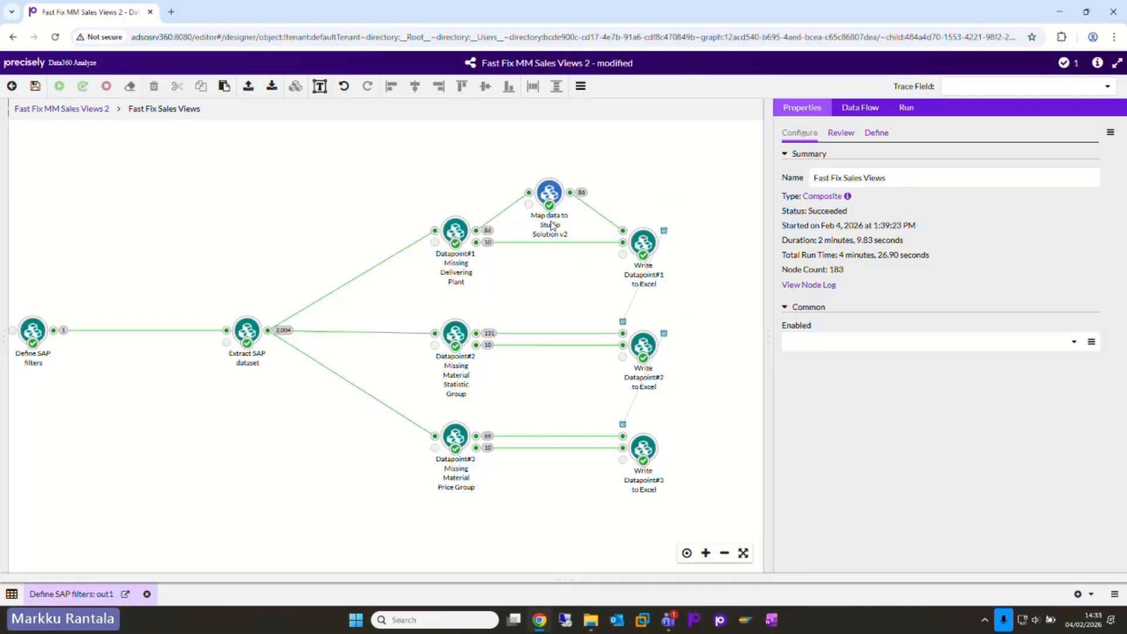
Step: Open the Datapoint#1 Missing Delivering Plant composite and show the filter criteria of its Rules node in a widened properties area
{"action": "double_click", "coordinate": [455, 230]}
{"action": "left_click_drag", "start_coordinate": [239, 323], "coordinate": [350, 394]}
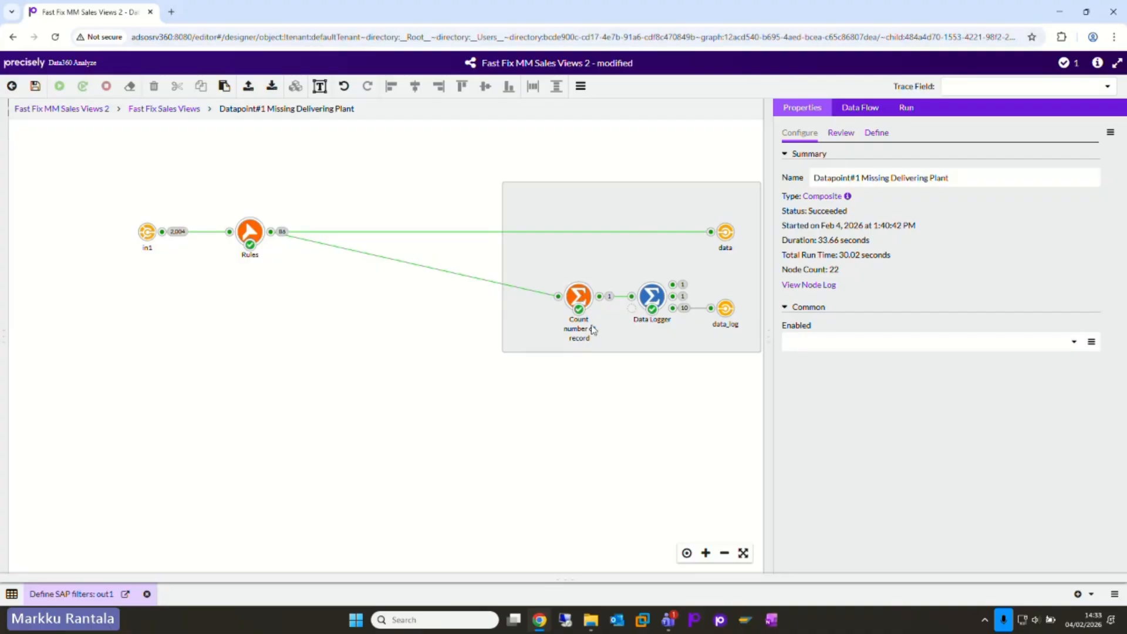
{"action": "left_click_drag", "start_coordinate": [769, 333], "coordinate": [436, 372]}
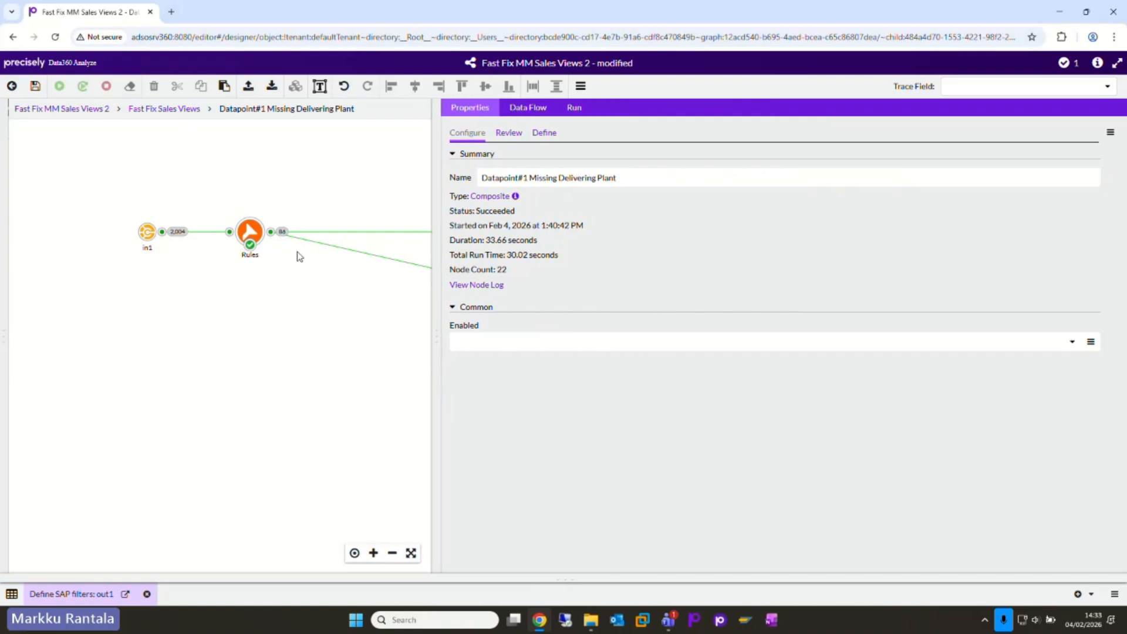
{"action": "left_click", "coordinate": [251, 234]}
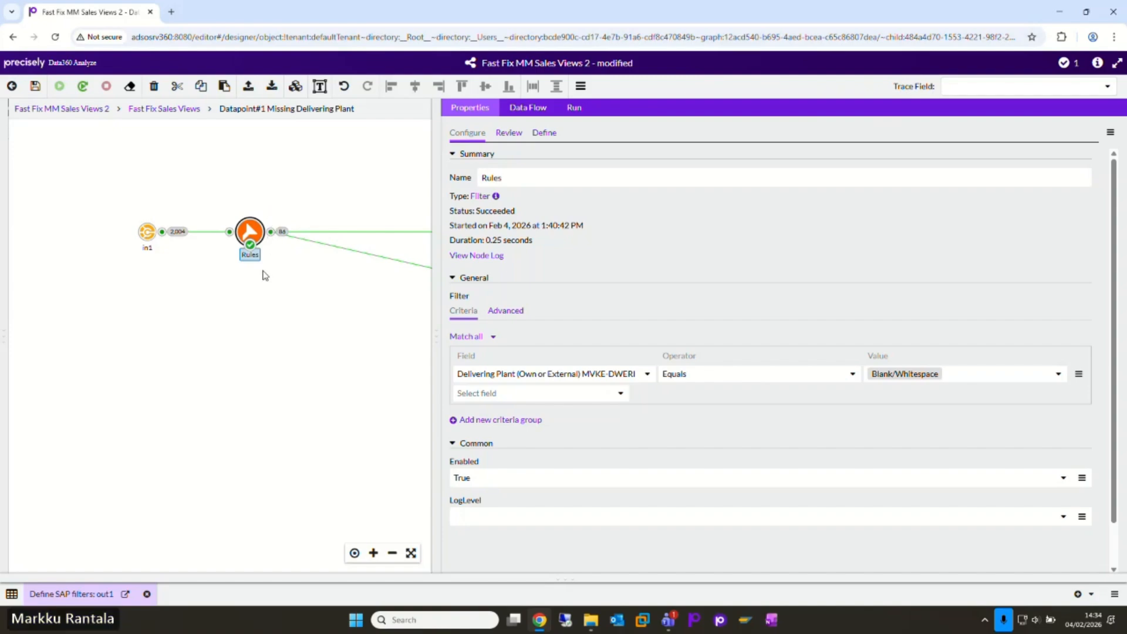
Step: Find the Histogram node in the node library, place it below the Rules node, and connect it to the in1 output
{"action": "left_click", "coordinate": [4, 250]}
{"action": "left_click", "coordinate": [57, 128]}
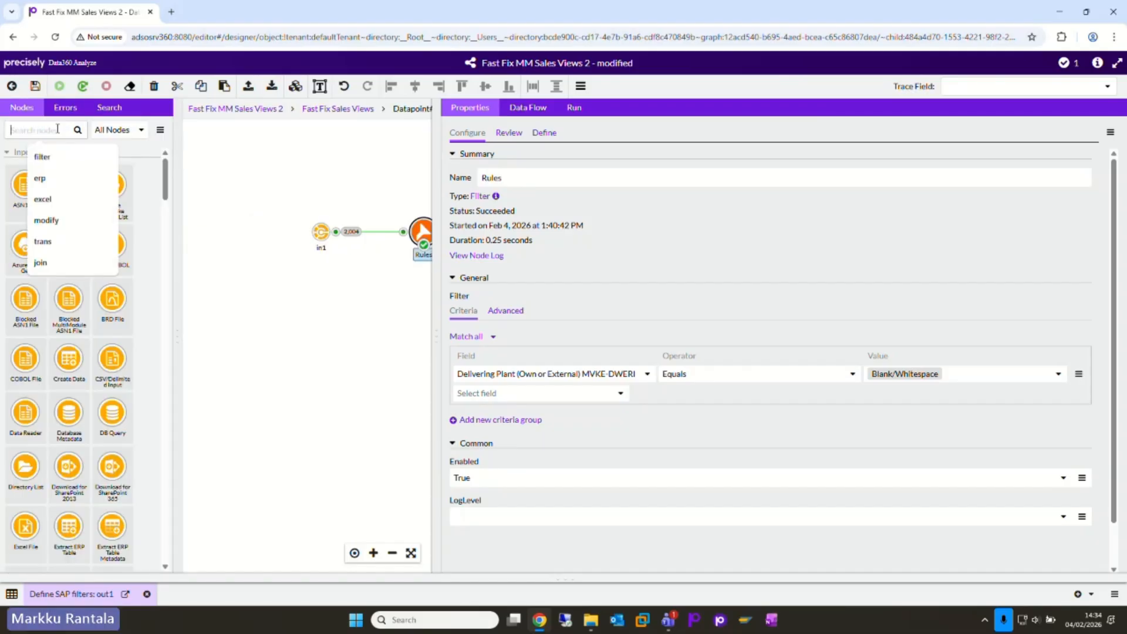
{"action": "type", "text": "his"}
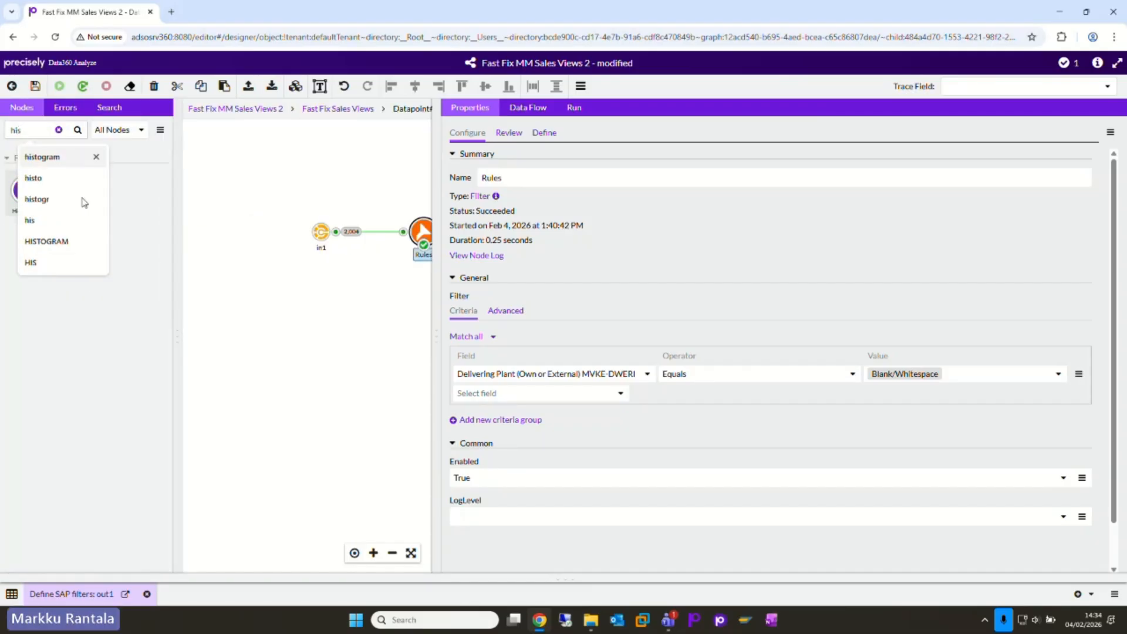
{"action": "left_click", "coordinate": [144, 394]}
{"action": "left_click_drag", "start_coordinate": [104, 241], "coordinate": [506, 328]}
{"action": "left_click_drag", "start_coordinate": [435, 411], "coordinate": [385, 443]}
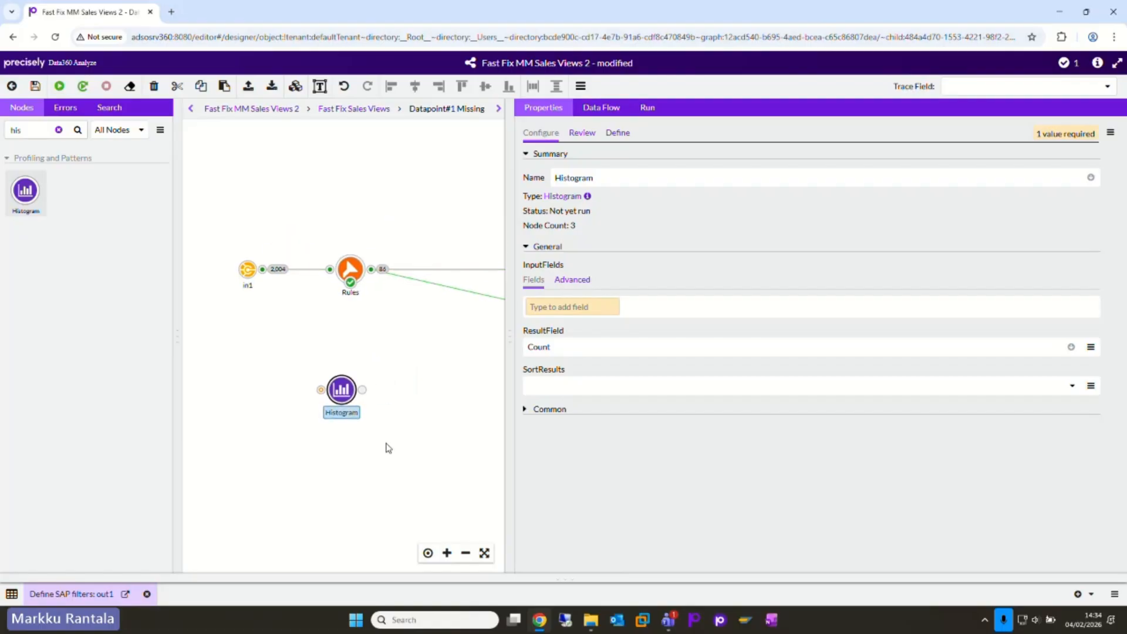
{"action": "left_click_drag", "start_coordinate": [344, 388], "coordinate": [353, 388]}
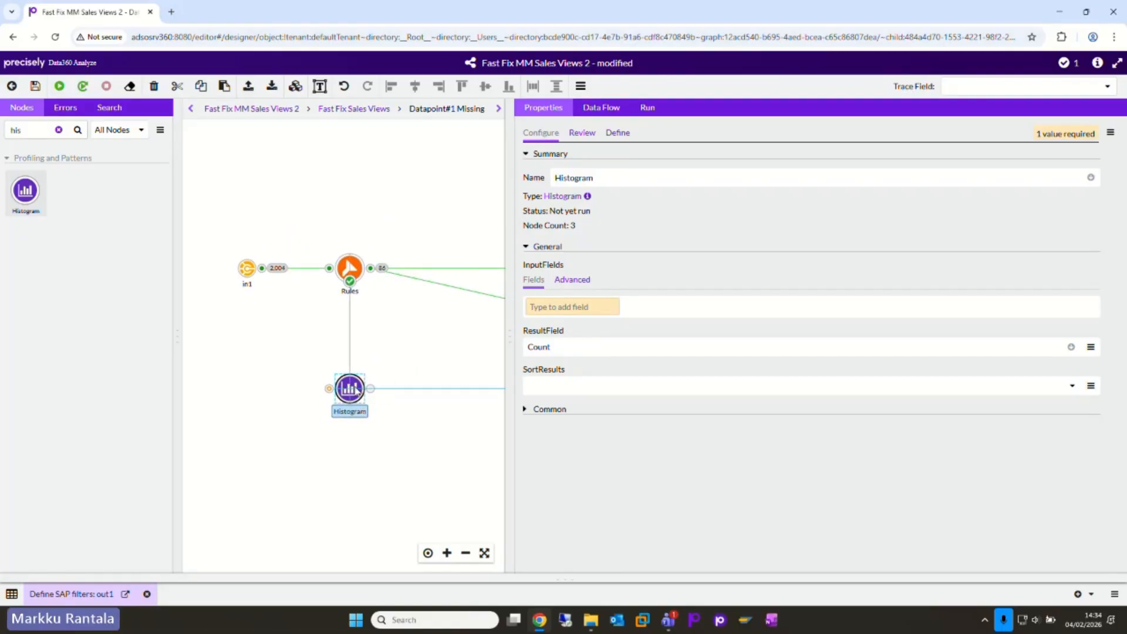
{"action": "left_click_drag", "start_coordinate": [262, 267], "coordinate": [328, 396]}
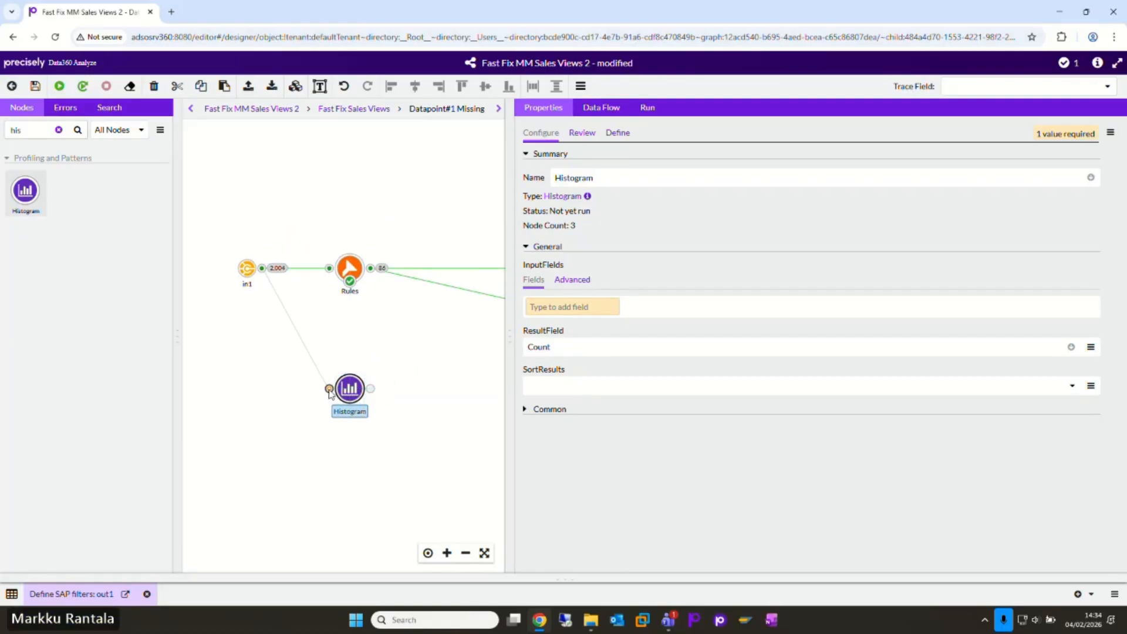
{"action": "left_click", "coordinate": [177, 342]}
Step: Add Delivering Plant (Own or External) MVKE-DWERK as the Histogram node's input field
{"action": "left_click_drag", "start_coordinate": [255, 455], "coordinate": [329, 440]}
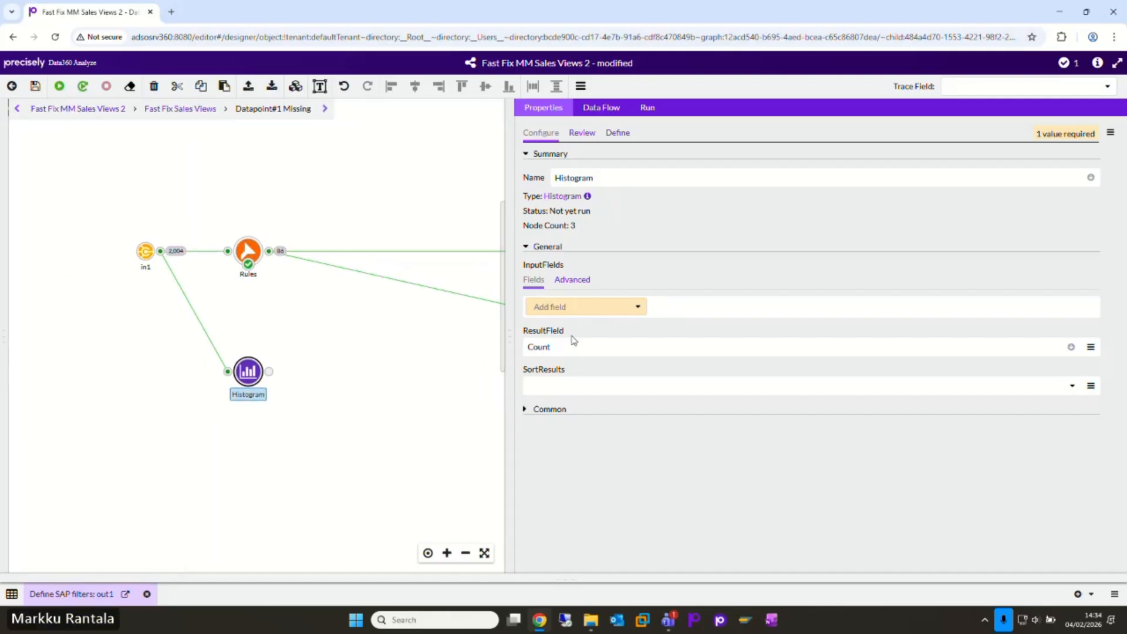
{"action": "left_click", "coordinate": [592, 306]}
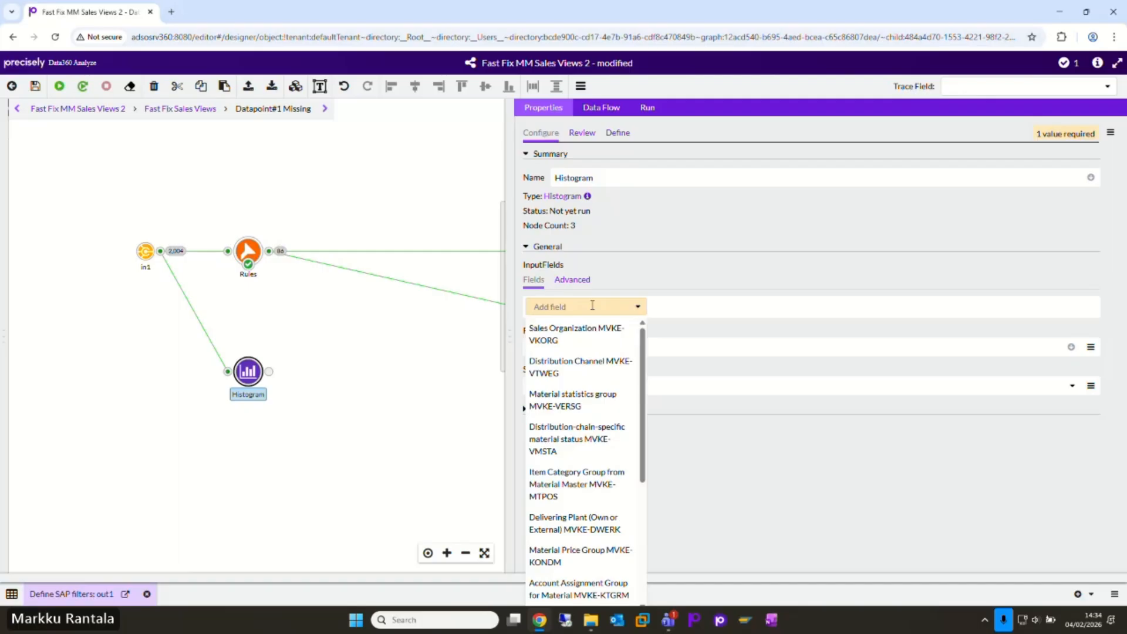
{"action": "type", "text": "deli"}
{"action": "left_click", "coordinate": [581, 329]}
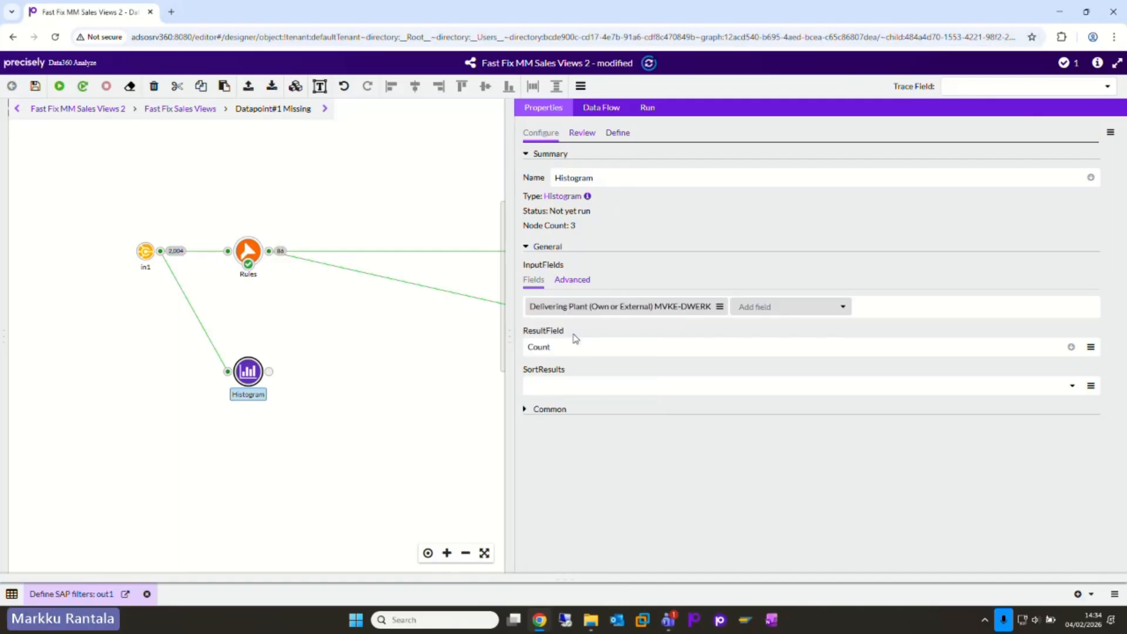
Step: Run the Histogram node and display its output data for the delivering plant
{"action": "right_click", "coordinate": [251, 380]}
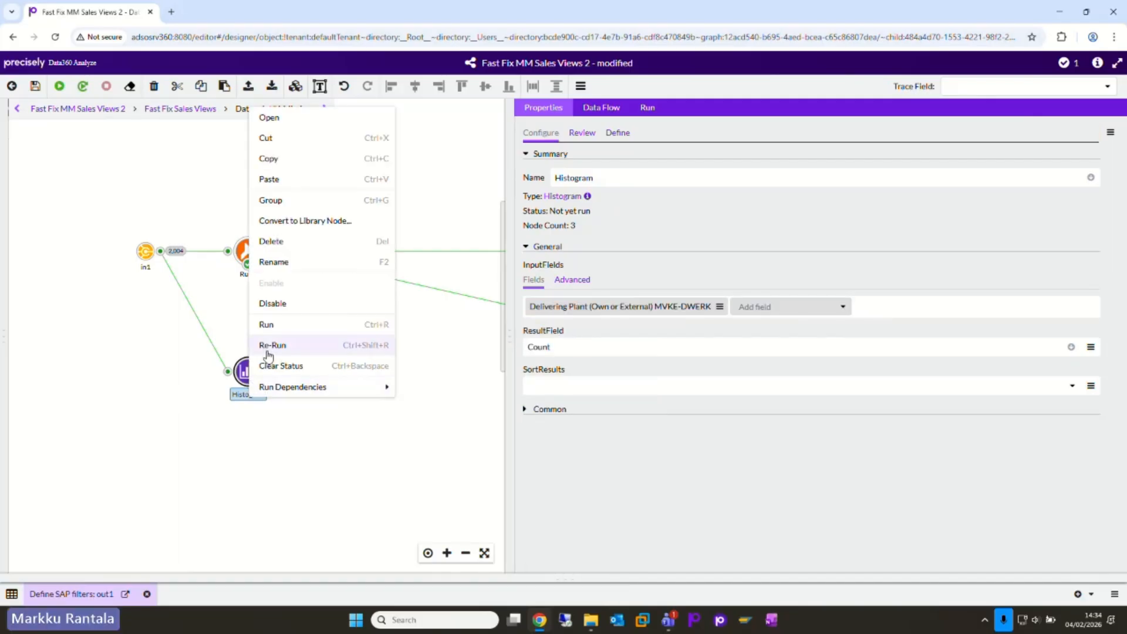
{"action": "left_click", "coordinate": [265, 348]}
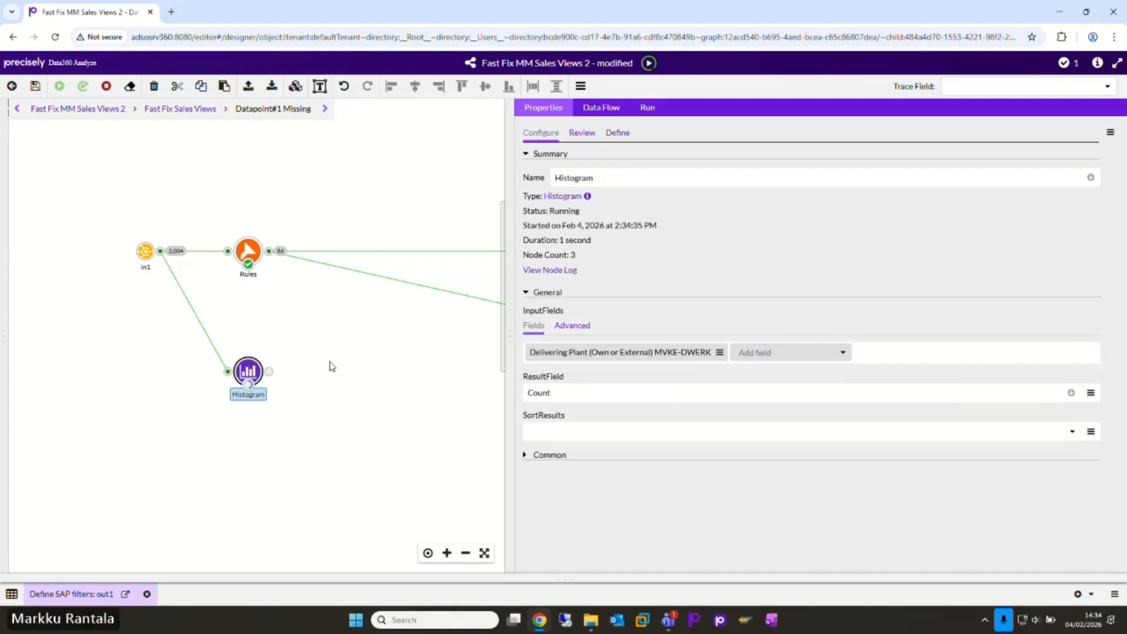
{"action": "left_click", "coordinate": [270, 372]}
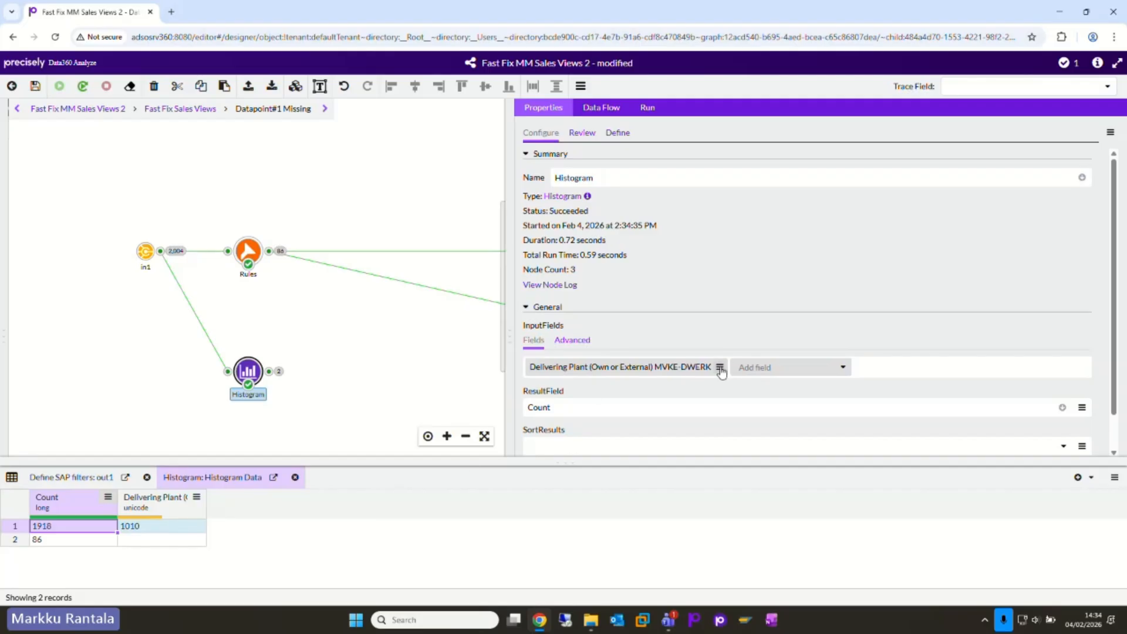
Step: Add General item category group MARA-MTPOS_MARA as a second input field of the Histogram node
{"action": "left_click", "coordinate": [747, 368]}
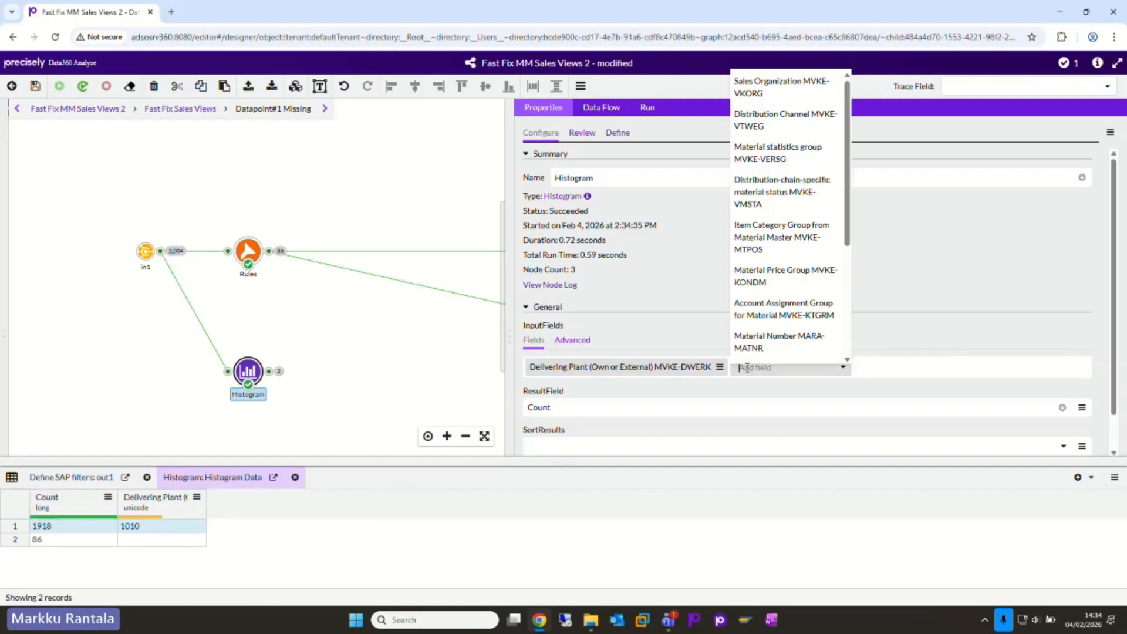
{"action": "type", "text": "gene"}
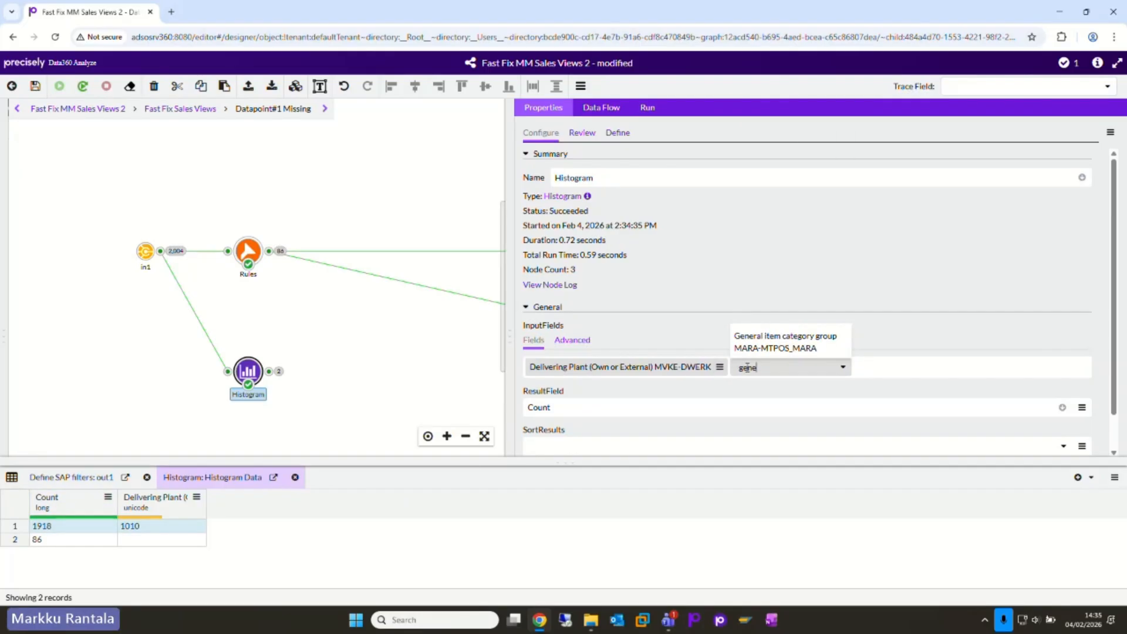
{"action": "type", "text": "ral"}
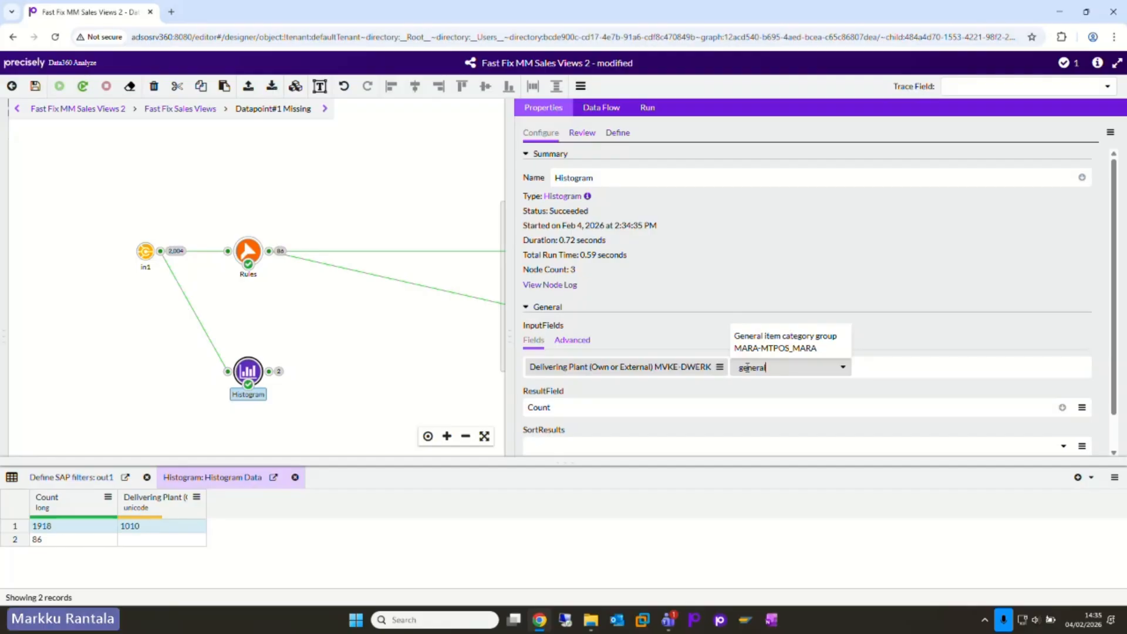
{"action": "left_click", "coordinate": [772, 350]}
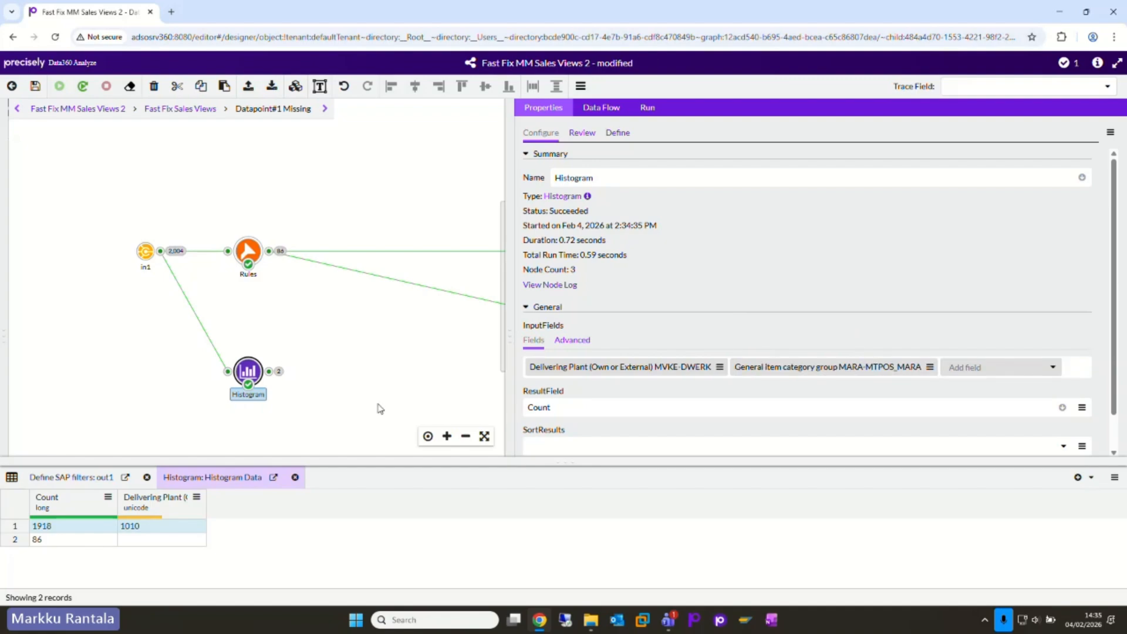
Step: Re-run the Histogram node and examine the delivering plant and item category group combinations in its output
{"action": "right_click", "coordinate": [251, 379]}
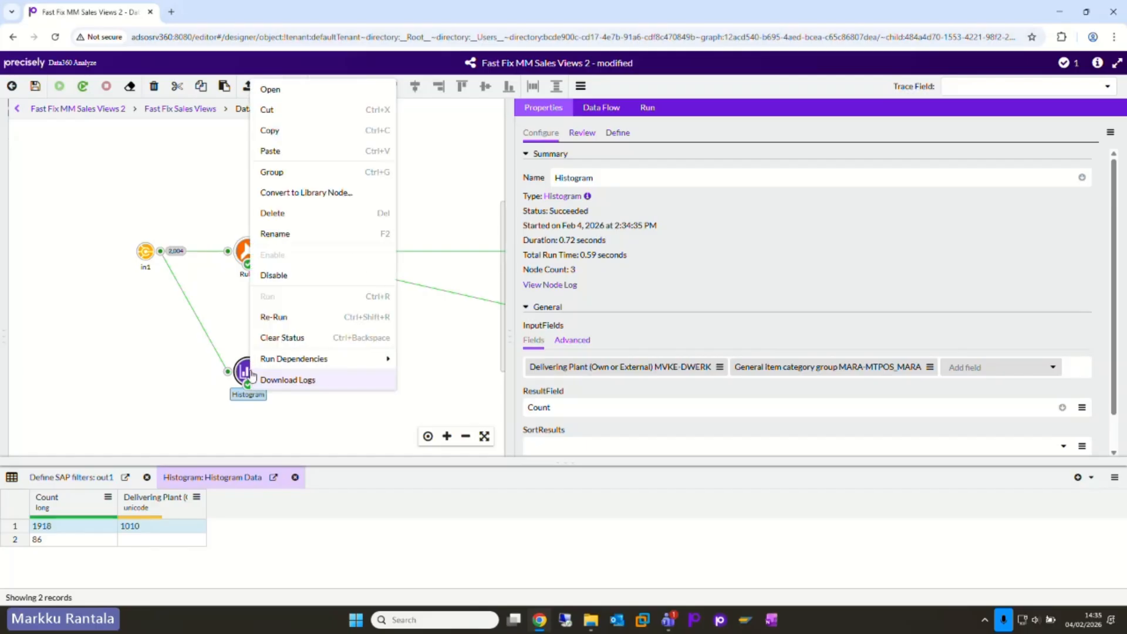
{"action": "left_click", "coordinate": [280, 318]}
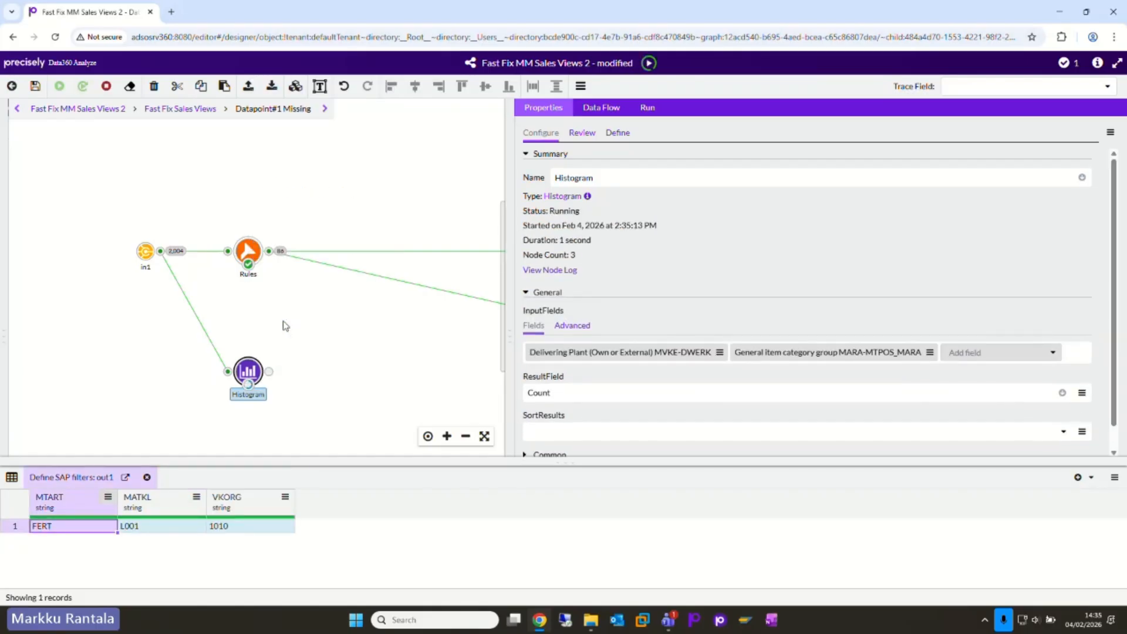
{"action": "left_click", "coordinate": [270, 371]}
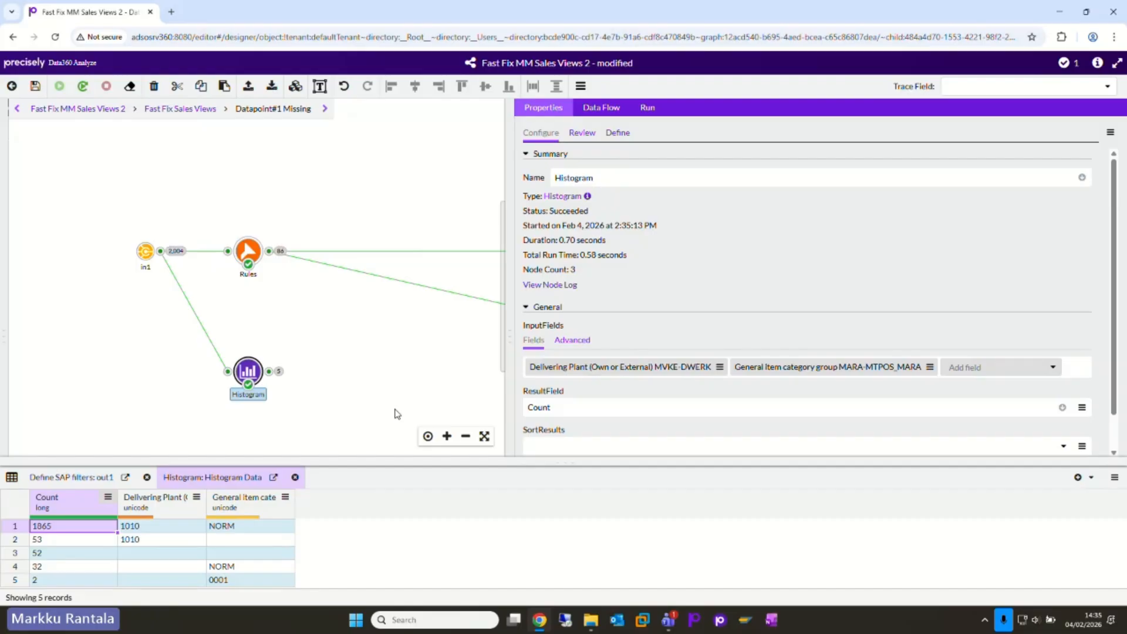
{"action": "left_click_drag", "start_coordinate": [382, 465], "coordinate": [386, 447]}
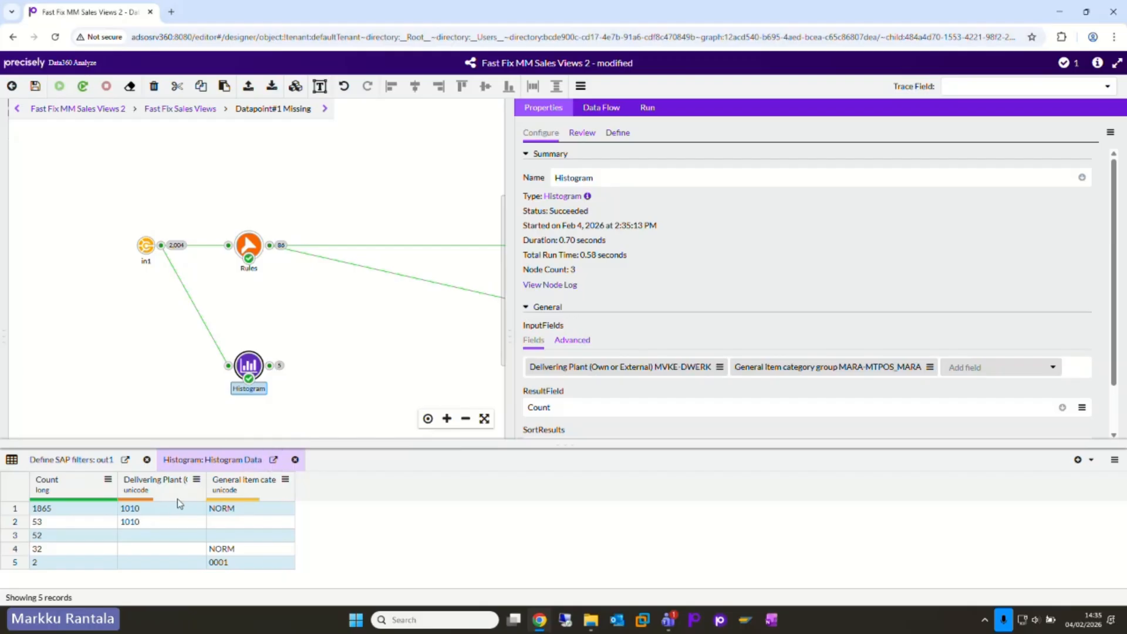
{"action": "left_click_drag", "start_coordinate": [172, 510], "coordinate": [221, 562]}
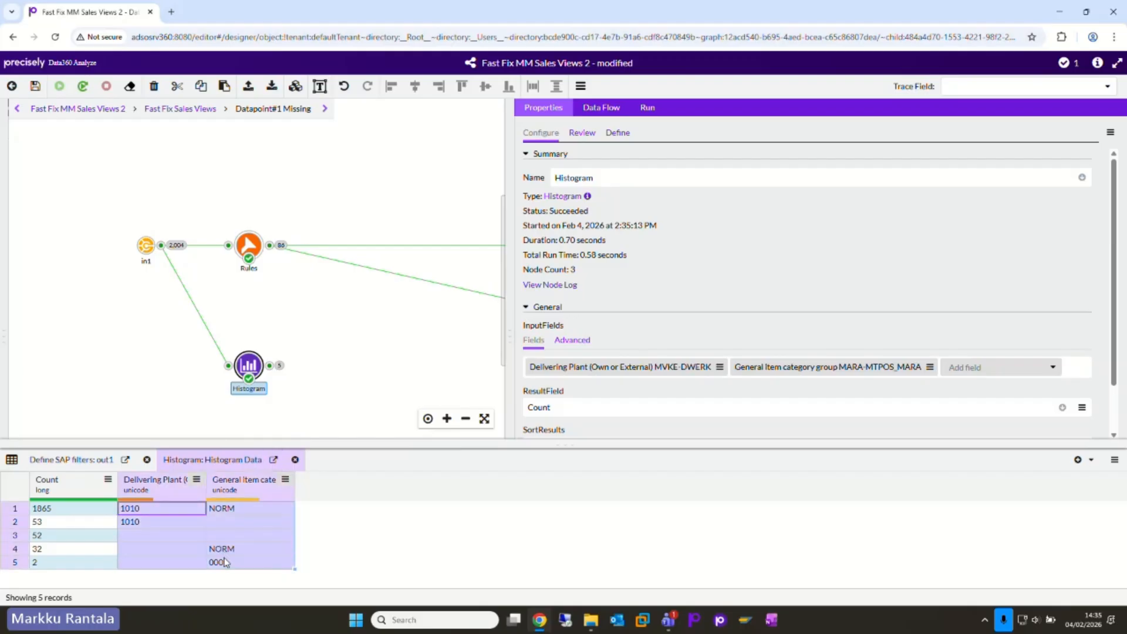
{"action": "left_click", "coordinate": [165, 536]}
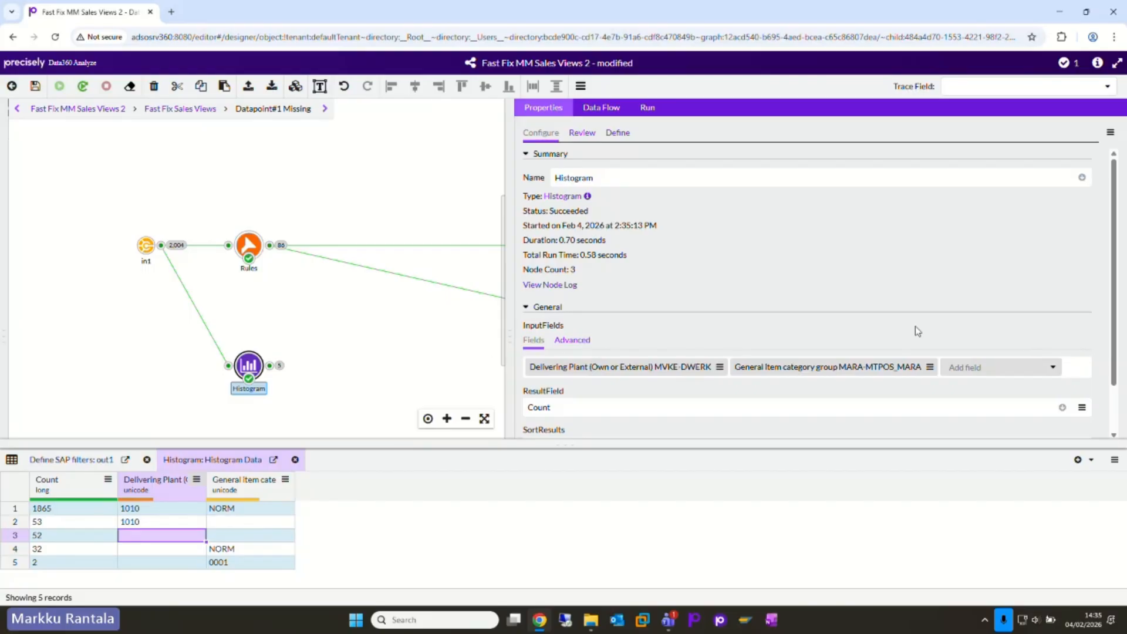
Step: Add Material Price Group MVKE-KONDM as a third input field of the Histogram node
{"action": "left_click", "coordinate": [1015, 373]}
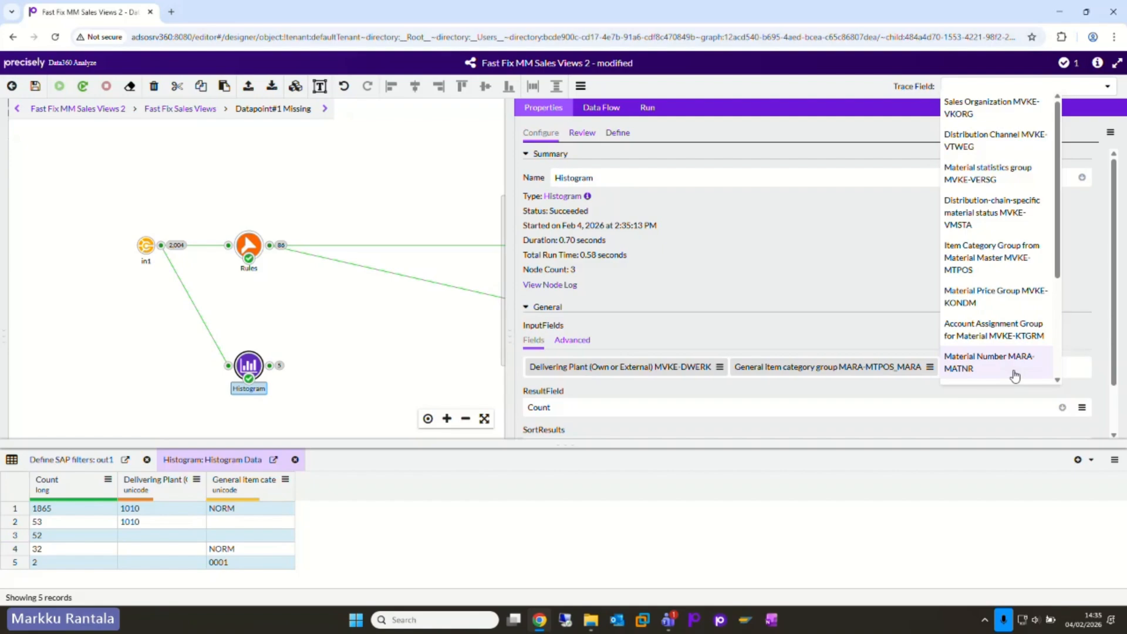
{"action": "type", "text": "material"}
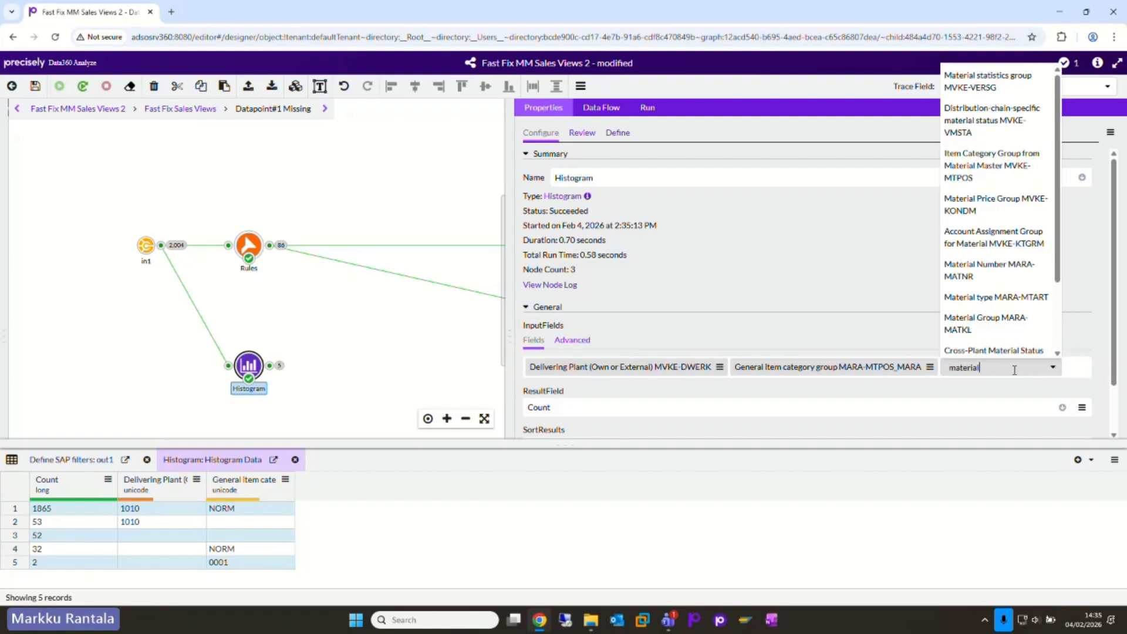
{"action": "type", "text": " pr"}
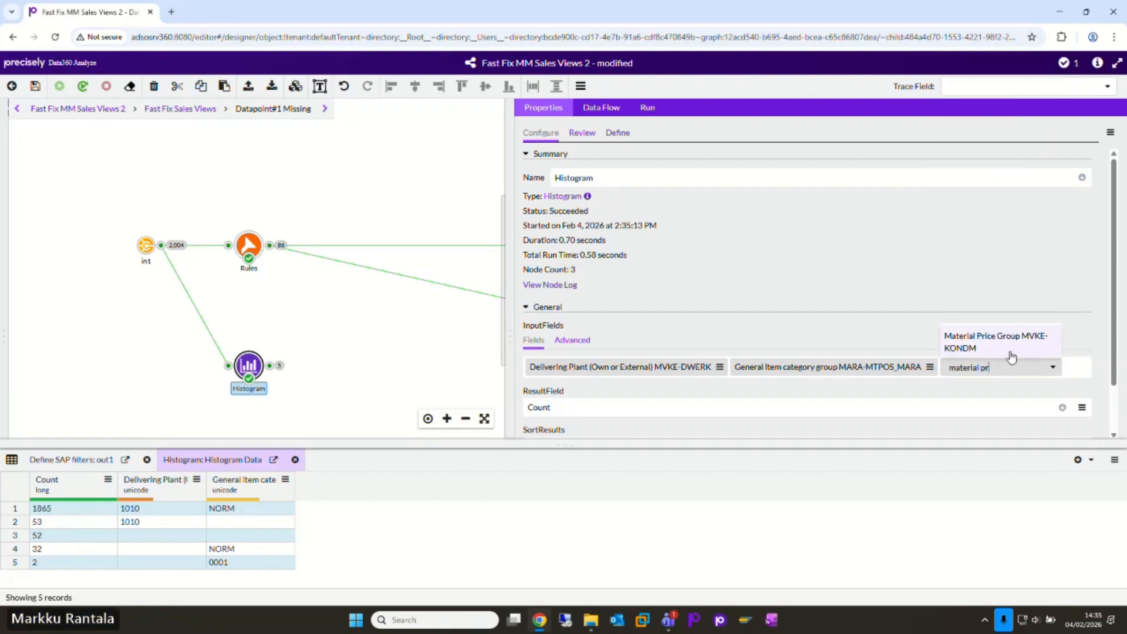
{"action": "left_click", "coordinate": [1009, 343]}
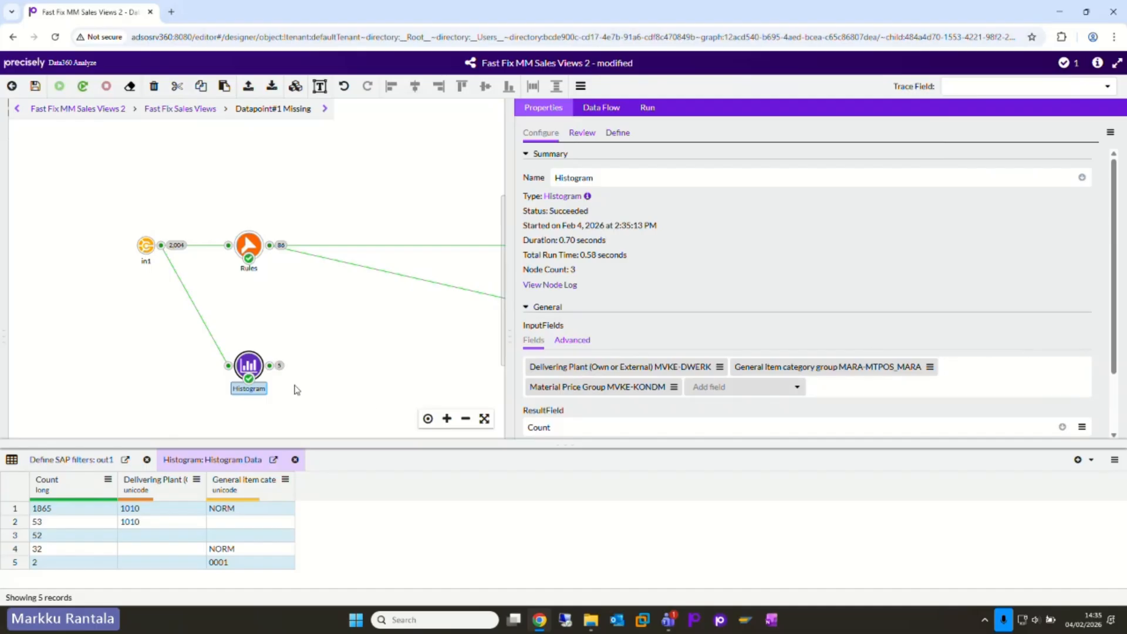
Step: Re-run the Histogram node with the three input fields and enlarge the data viewer to show all its output rows
{"action": "right_click", "coordinate": [252, 369]}
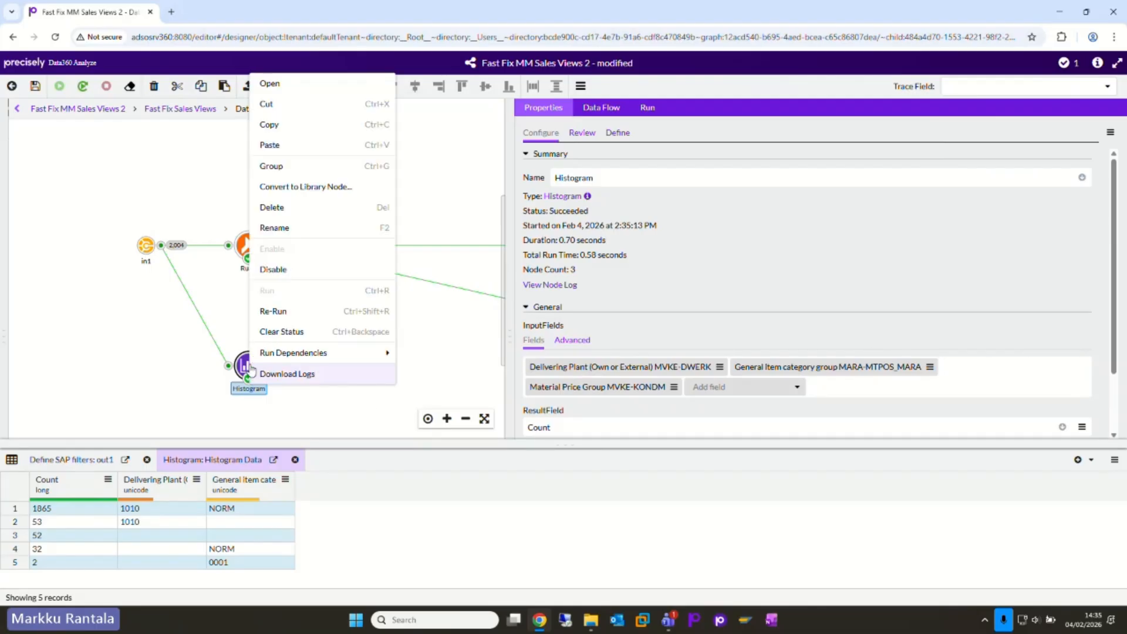
{"action": "left_click", "coordinate": [284, 312]}
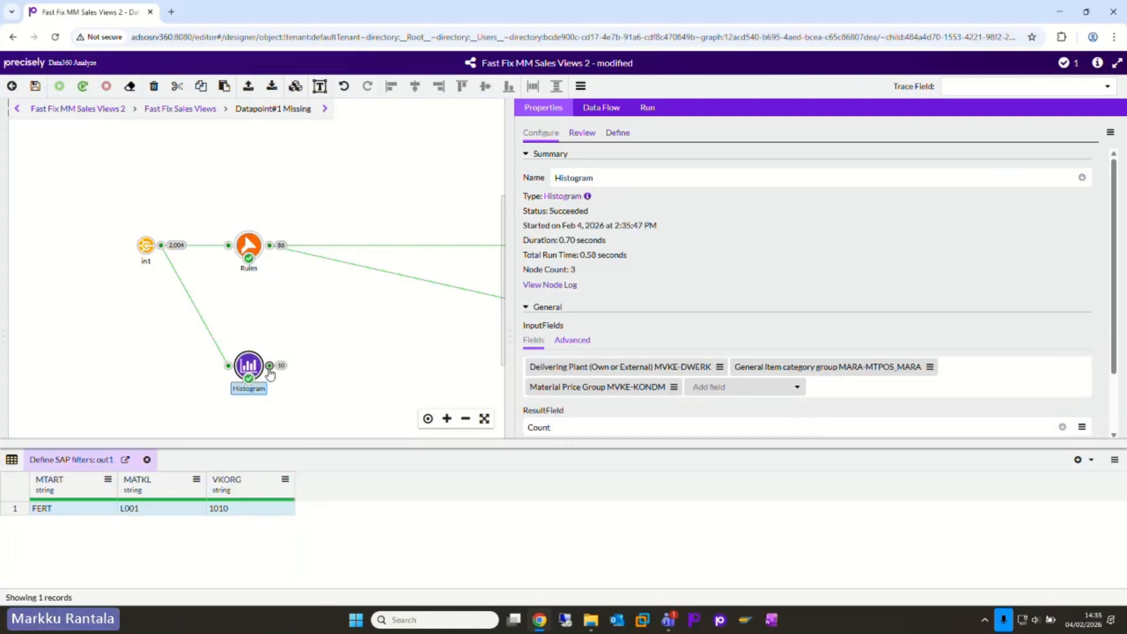
{"action": "left_click", "coordinate": [270, 371]}
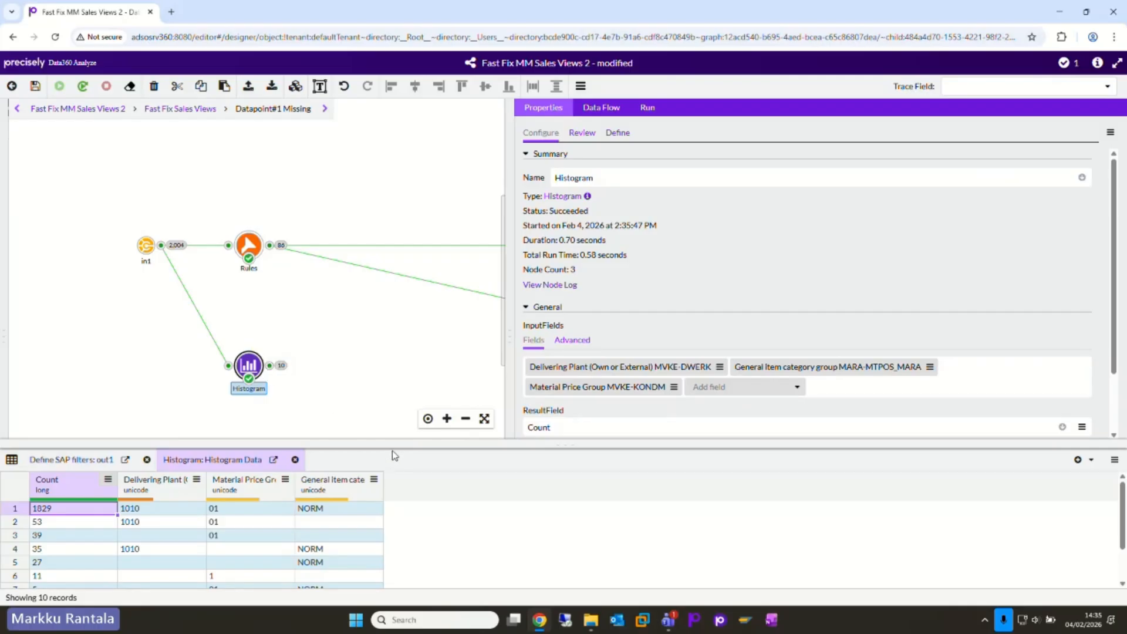
{"action": "left_click_drag", "start_coordinate": [394, 447], "coordinate": [411, 278]}
{"action": "left_click_drag", "start_coordinate": [386, 410], "coordinate": [386, 368]}
{"action": "left_click_drag", "start_coordinate": [377, 327], "coordinate": [382, 346]}
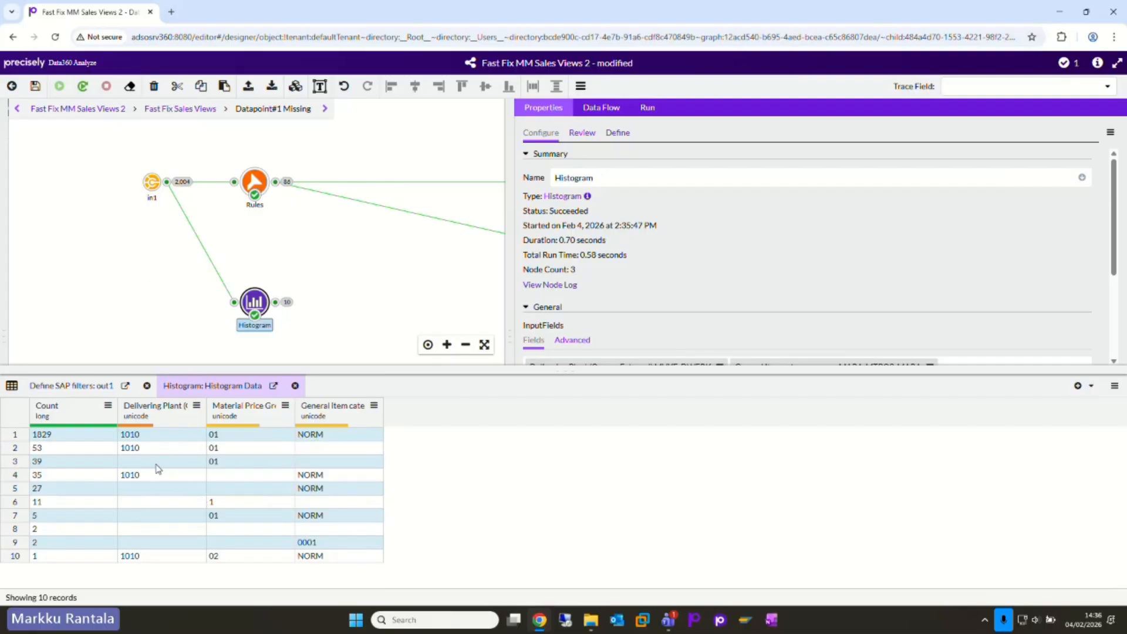
Step: Examine the Histogram output's counts and blank Delivering Plant and Material Price Group values, widening both columns to read their full headers
{"action": "left_click_drag", "start_coordinate": [207, 411], "coordinate": [288, 411]}
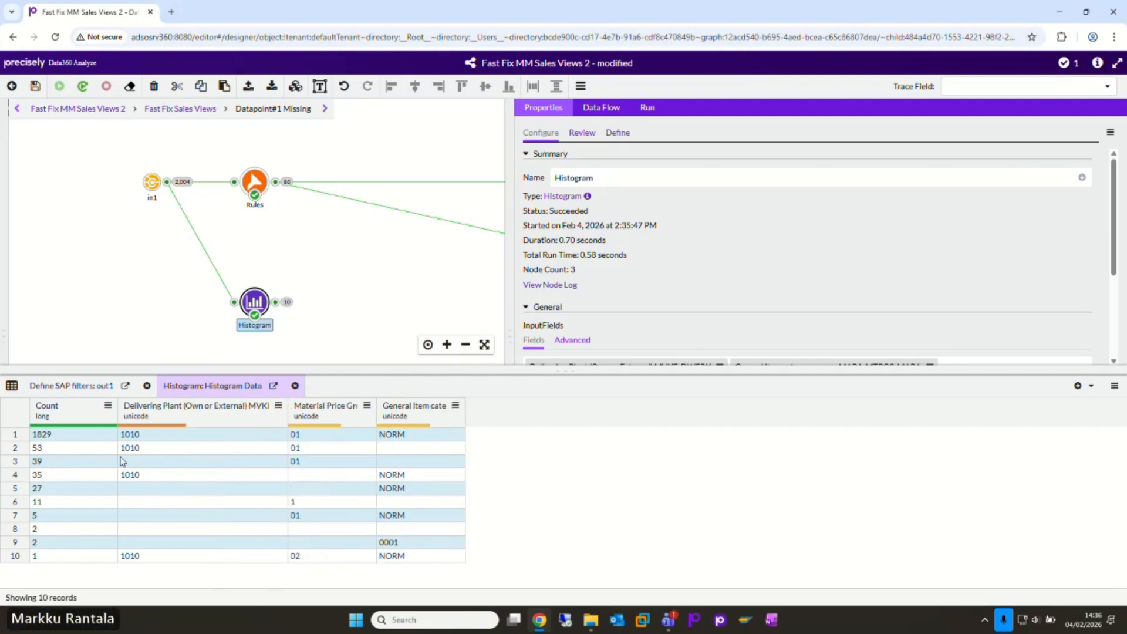
{"action": "left_click", "coordinate": [151, 467]}
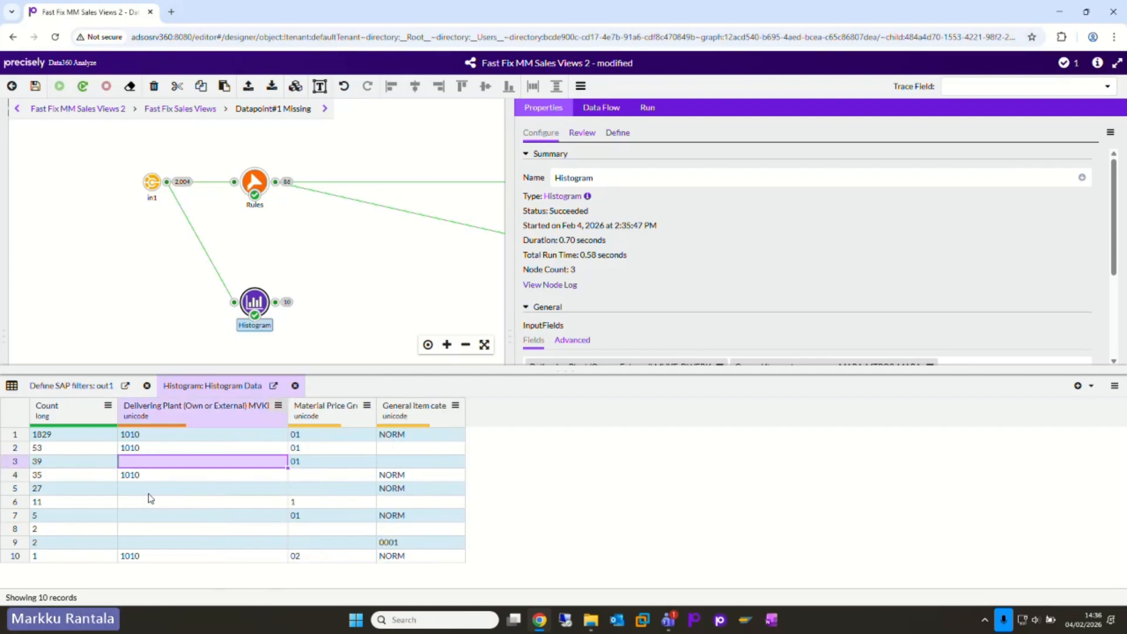
{"action": "left_click", "coordinate": [150, 493]}
{"action": "left_click_drag", "start_coordinate": [151, 496], "coordinate": [147, 546]}
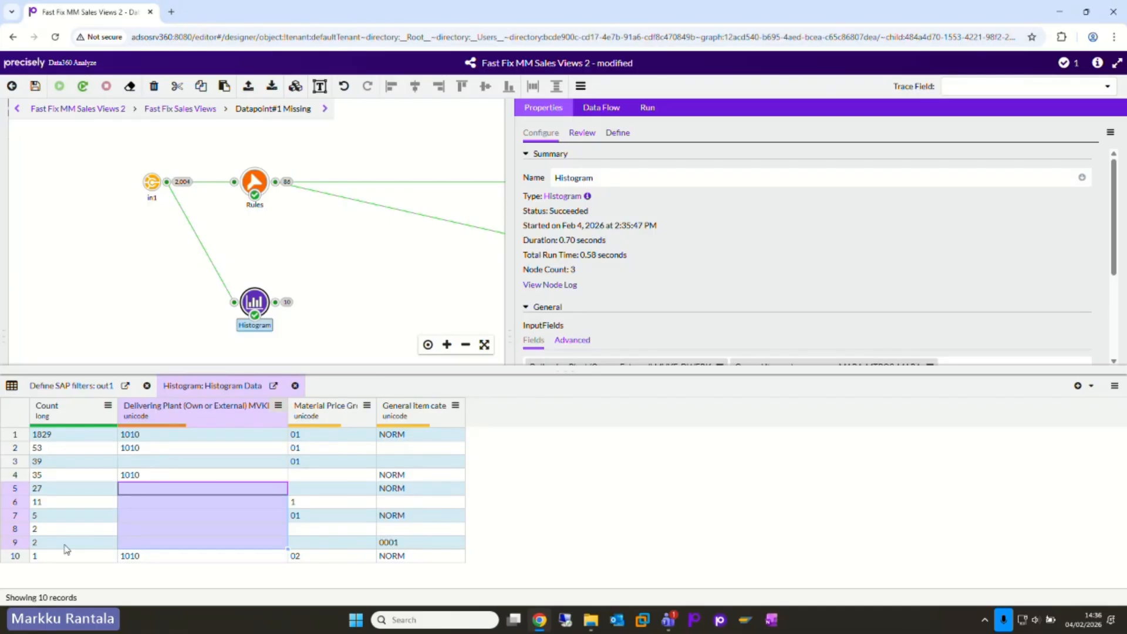
{"action": "left_click_drag", "start_coordinate": [75, 437], "coordinate": [392, 436]}
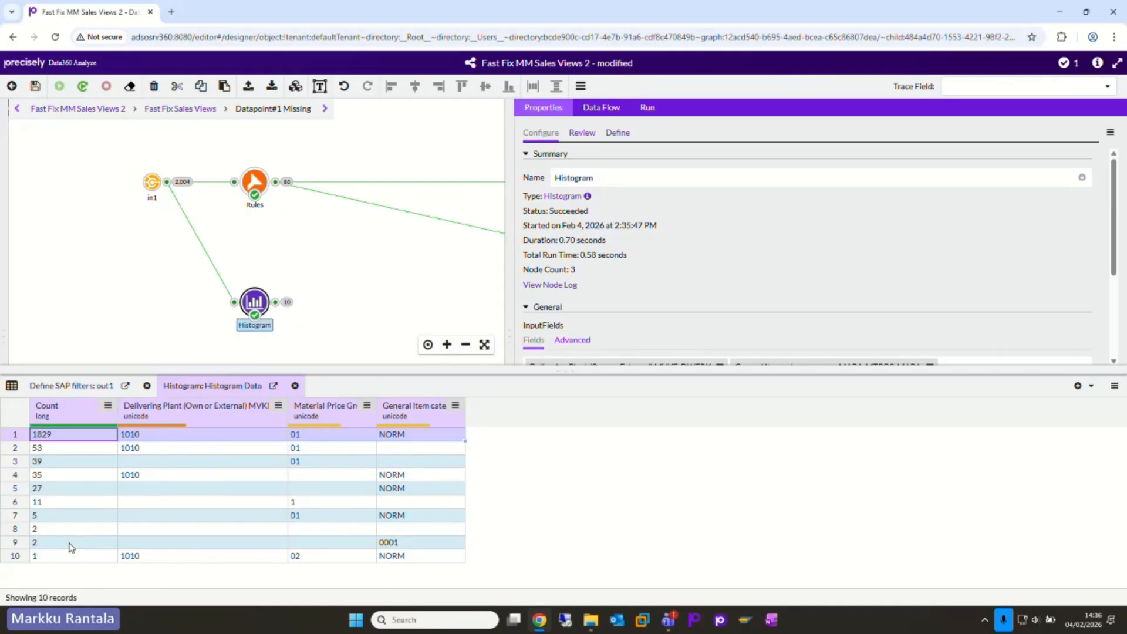
{"action": "left_click_drag", "start_coordinate": [70, 543], "coordinate": [75, 487]}
{"action": "left_click", "coordinate": [78, 461]}
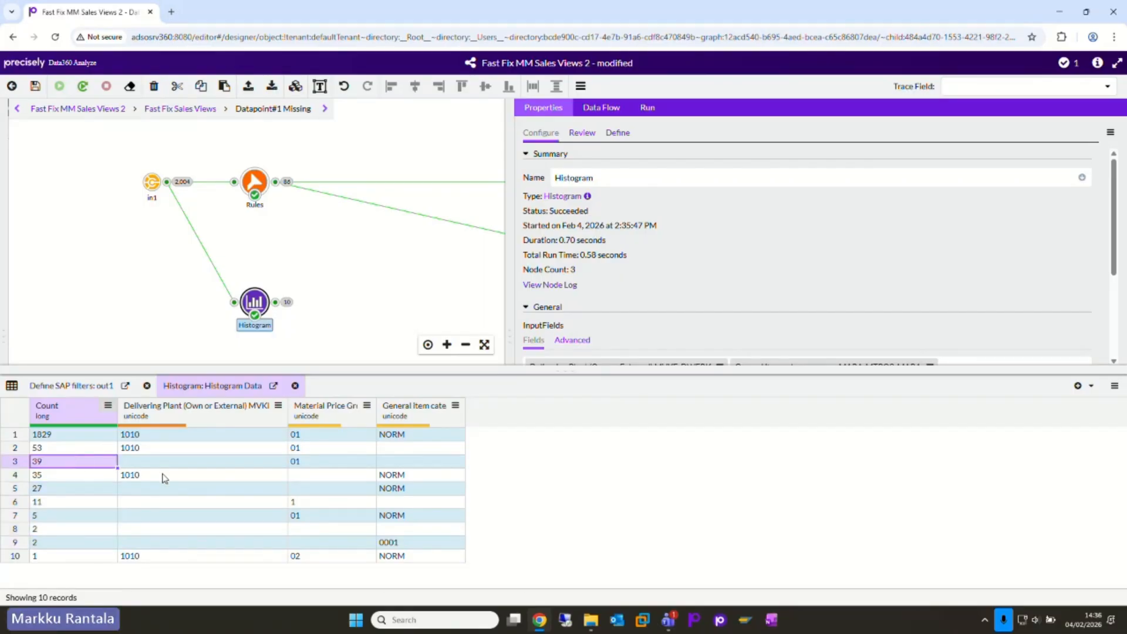
{"action": "left_click_drag", "start_coordinate": [376, 411], "coordinate": [483, 411]}
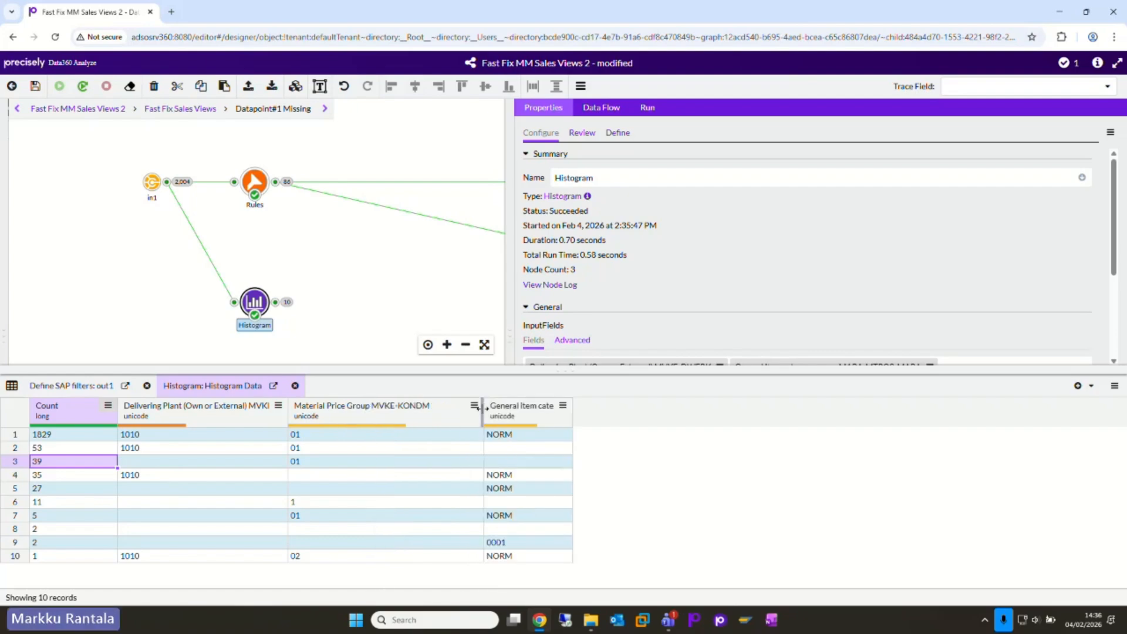
{"action": "left_click", "coordinate": [212, 477]}
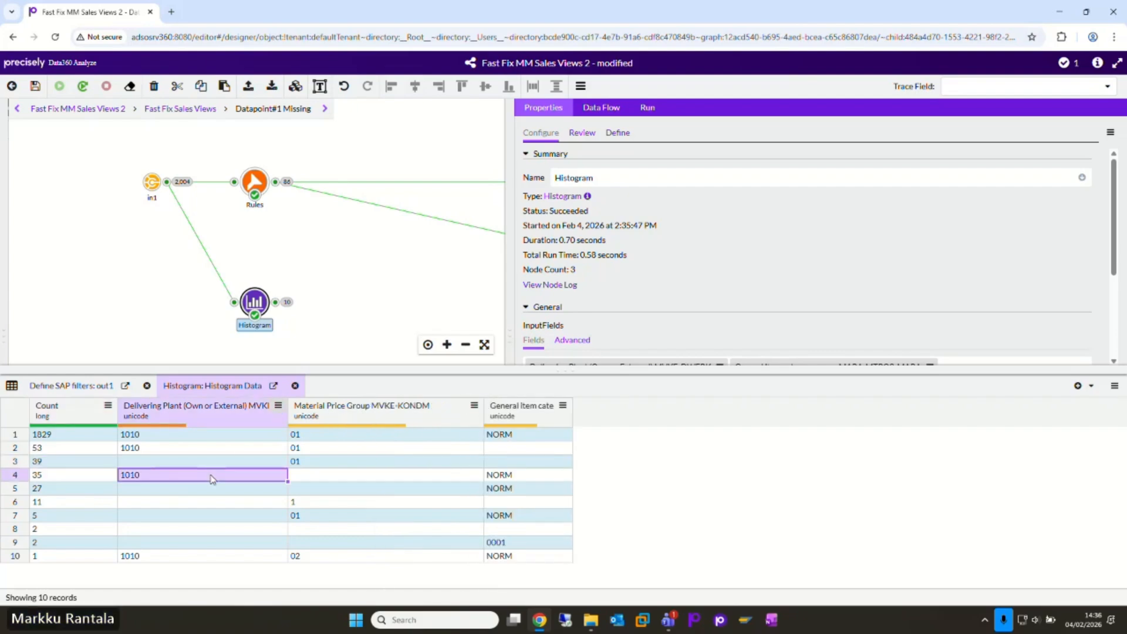
{"action": "left_click", "coordinate": [309, 476]}
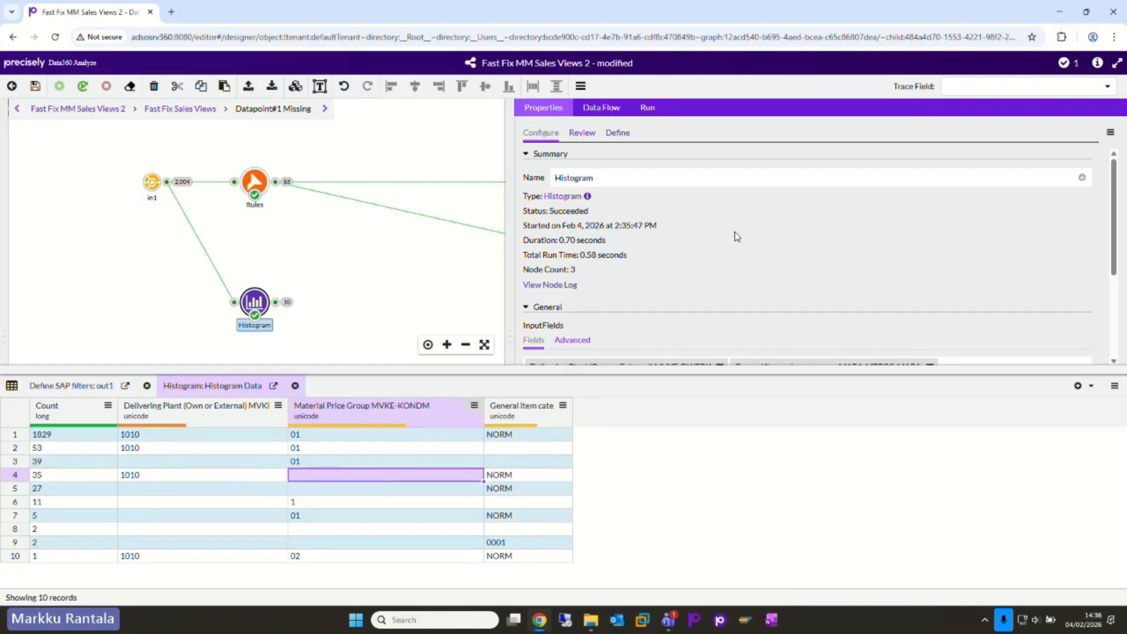
{"action": "scroll", "coordinate": [737, 236], "scroll_direction": "down", "scroll_amount": 3}
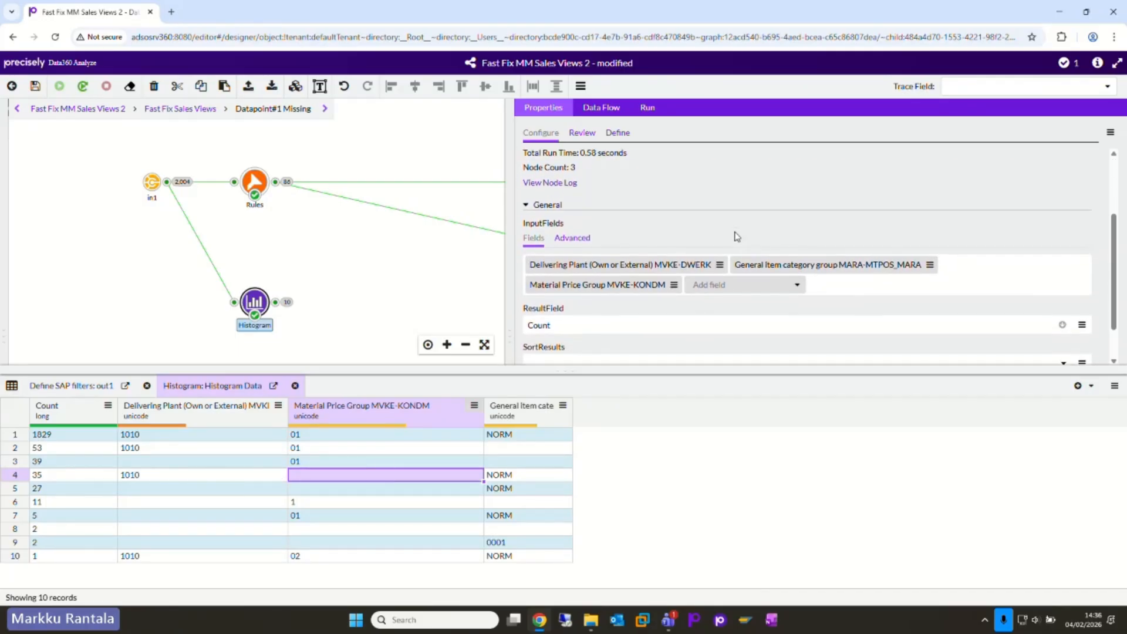
Step: Duplicate the Rules filter node, place the copy between Rules and Histogram, and rename it New Rules
{"action": "left_click", "coordinate": [257, 189]}
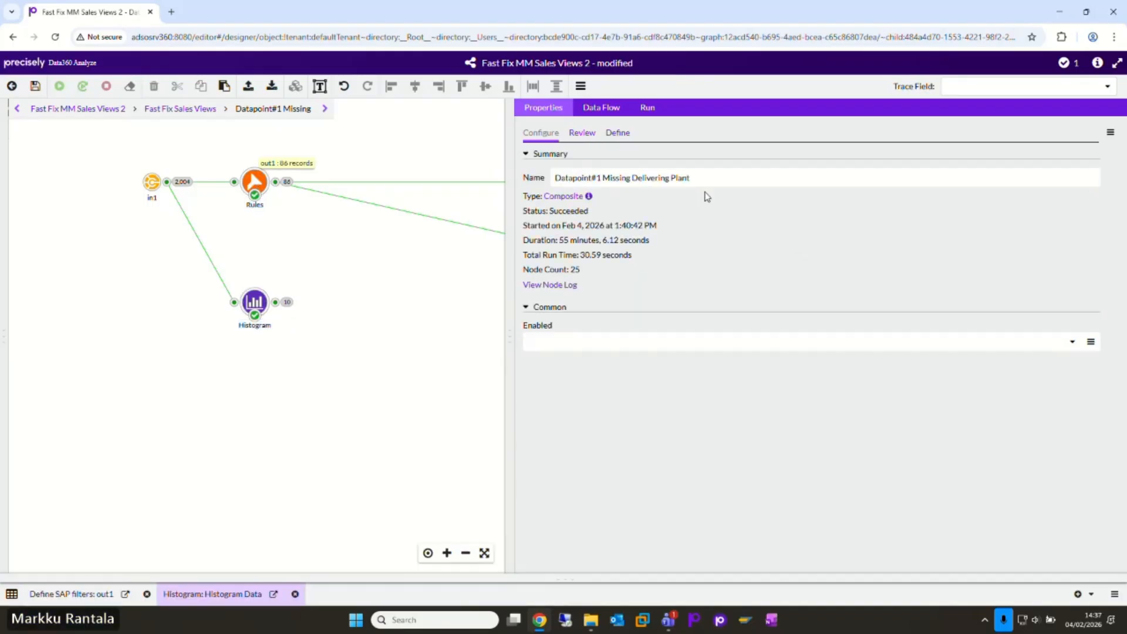
{"action": "left_click", "coordinate": [260, 181]}
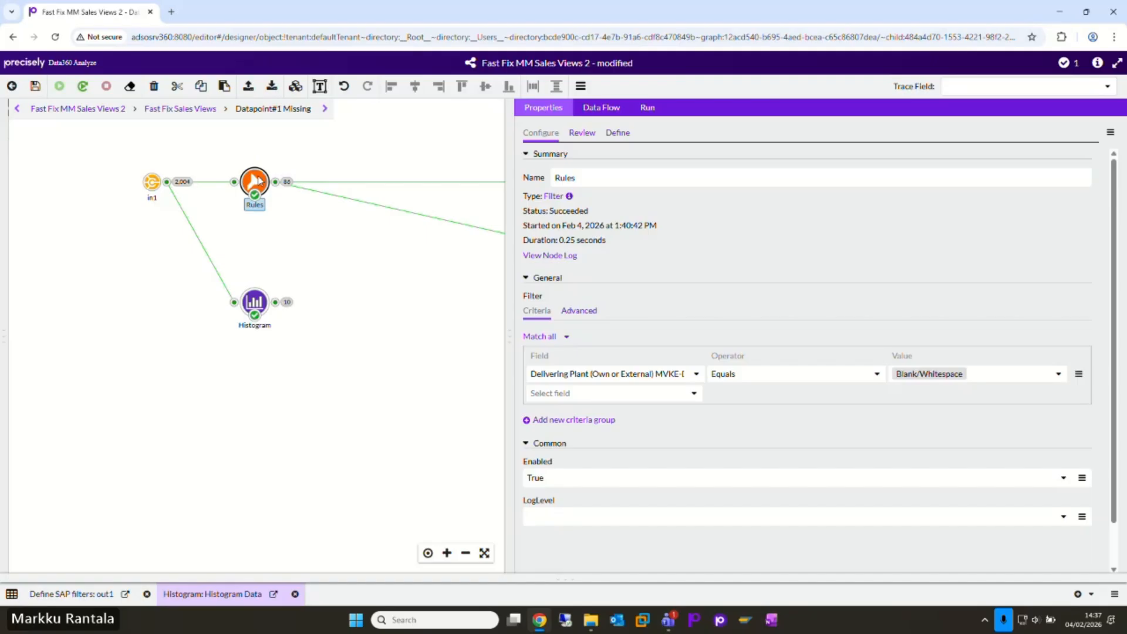
{"action": "key", "text": "ctrl+c"}
{"action": "key", "text": "ctrl+v"}
{"action": "left_click_drag", "start_coordinate": [251, 349], "coordinate": [252, 254]}
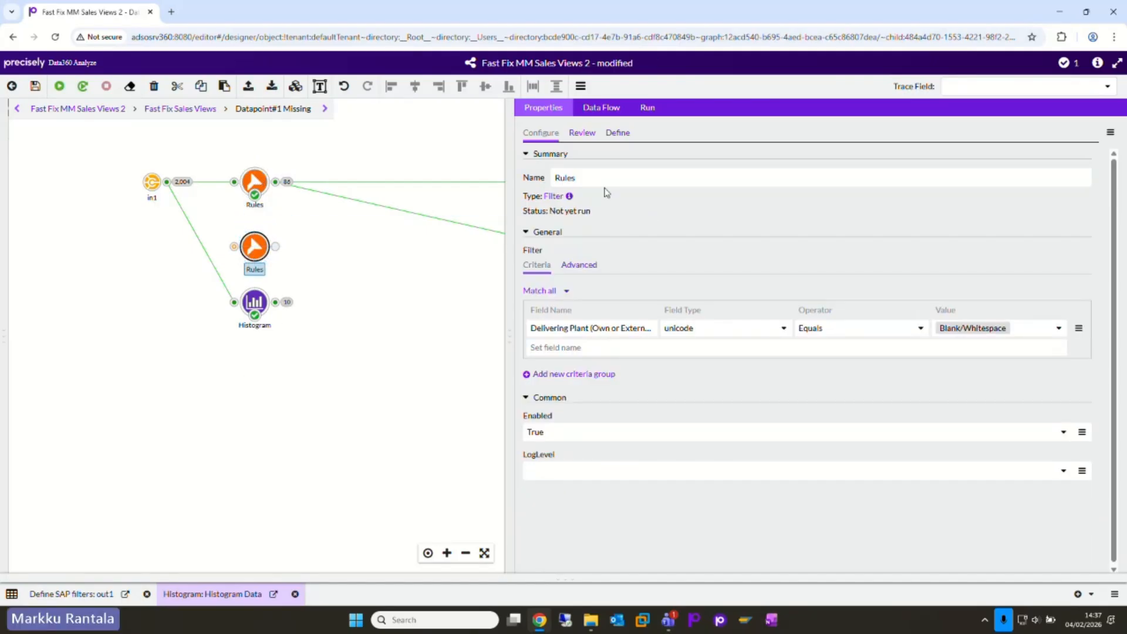
{"action": "left_click", "coordinate": [555, 178]}
{"action": "type", "text": "New"}
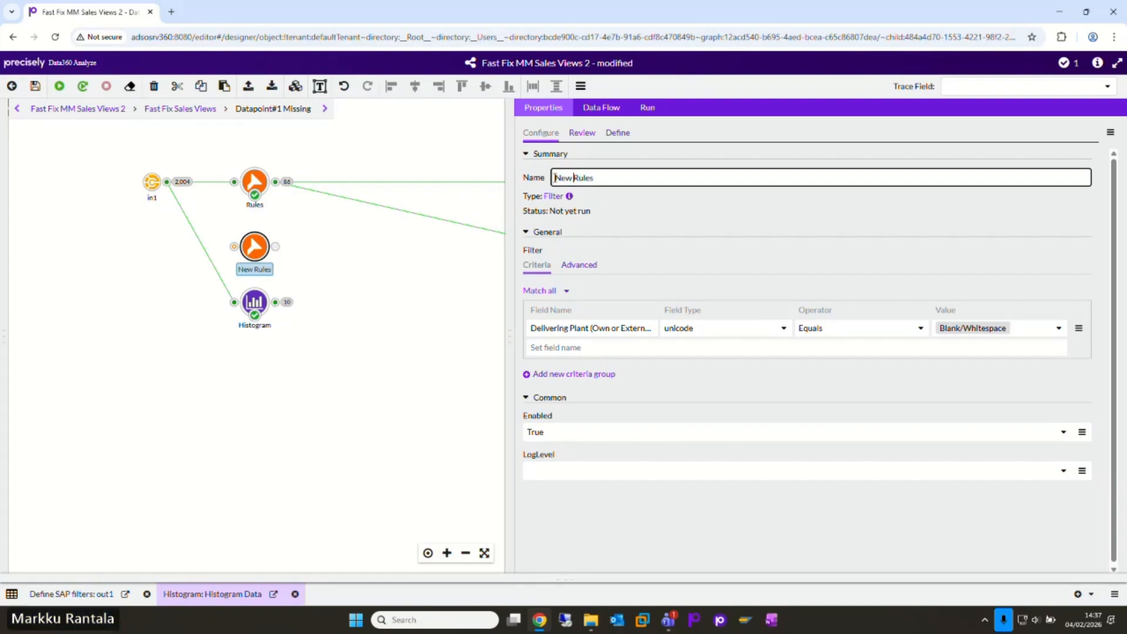
{"action": "key", "text": "Return"}
{"action": "left_click", "coordinate": [322, 286]}
Step: Connect the in1 output to the New Rules node and disable the original Rules node
{"action": "left_click_drag", "start_coordinate": [167, 182], "coordinate": [234, 247]}
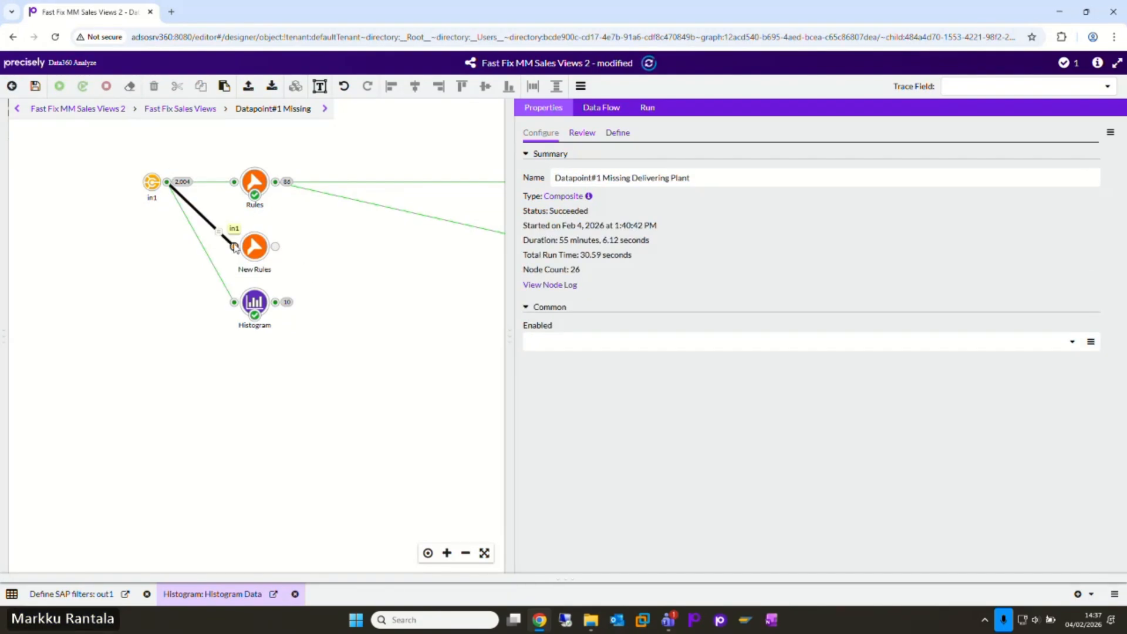
{"action": "left_click", "coordinate": [254, 183]}
{"action": "right_click", "coordinate": [255, 187]}
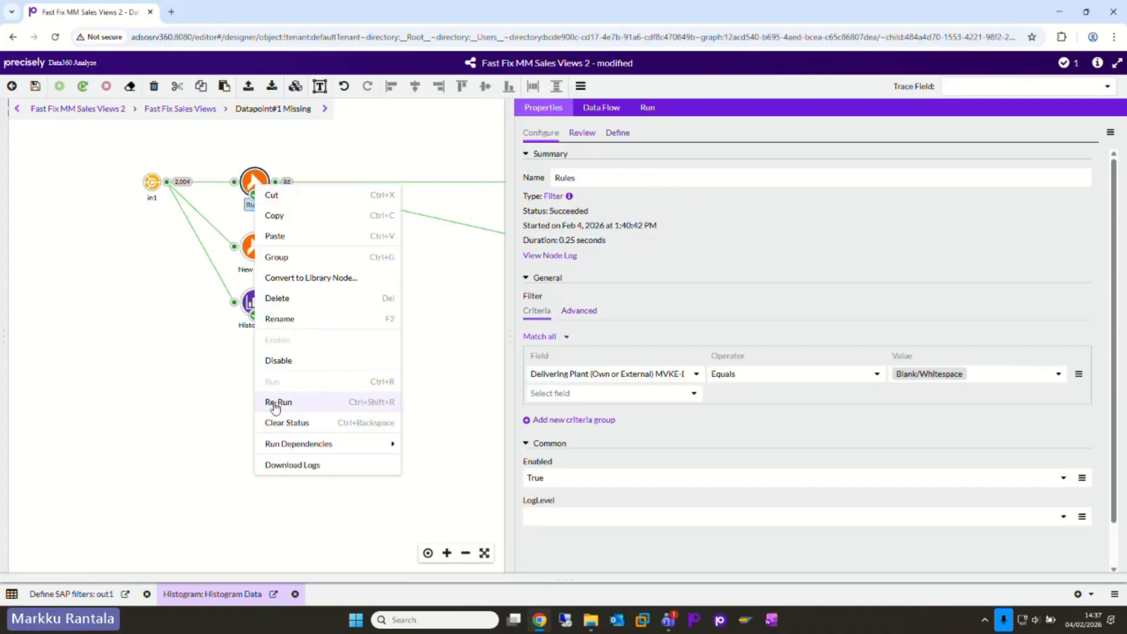
{"action": "left_click", "coordinate": [278, 360]}
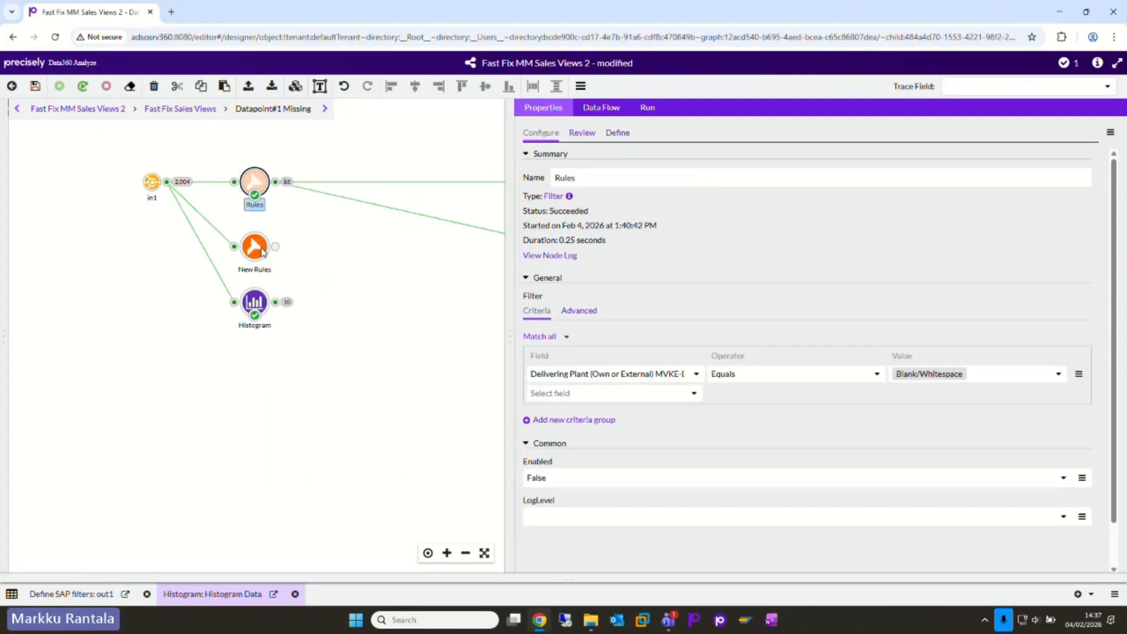
Step: Show the Histogram data alongside the New Rules settings and add a second criteria group to the New Rules filter
{"action": "left_click", "coordinate": [264, 251]}
{"action": "left_click", "coordinate": [275, 303]}
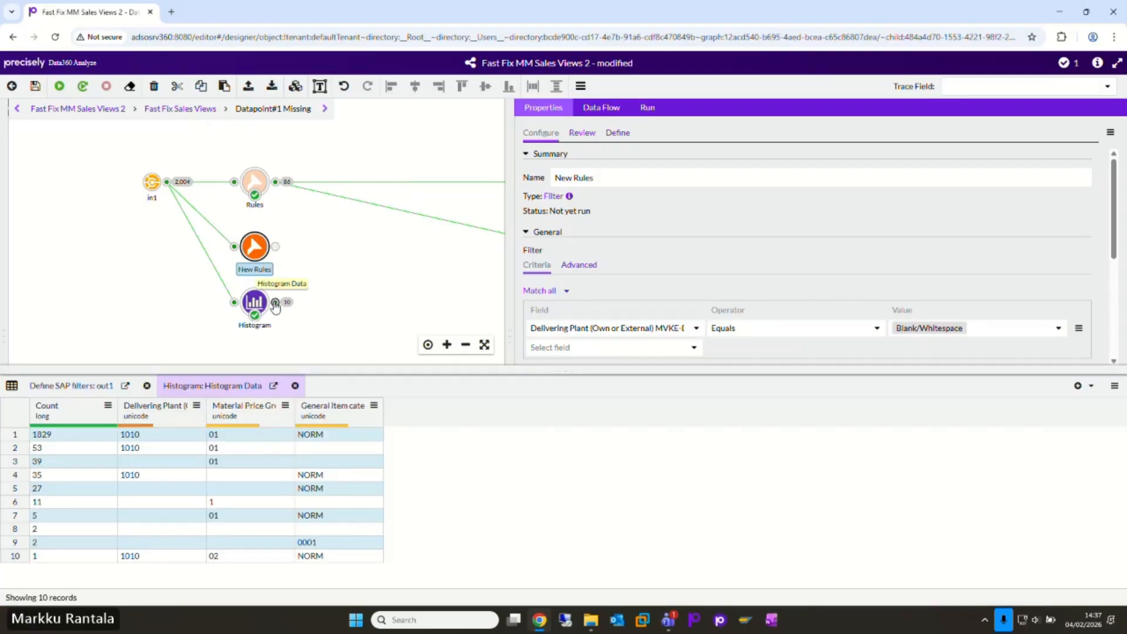
{"action": "left_click_drag", "start_coordinate": [363, 221], "coordinate": [564, 292]}
{"action": "left_click_drag", "start_coordinate": [462, 273], "coordinate": [352, 252]}
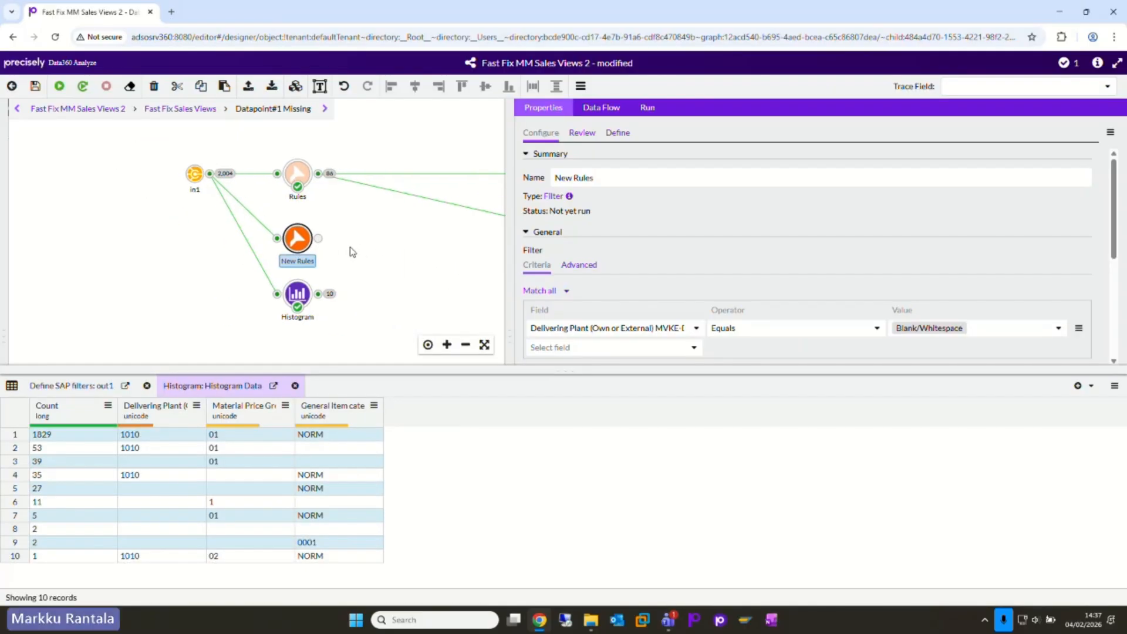
{"action": "scroll", "coordinate": [593, 242], "scroll_direction": "down", "scroll_amount": 3}
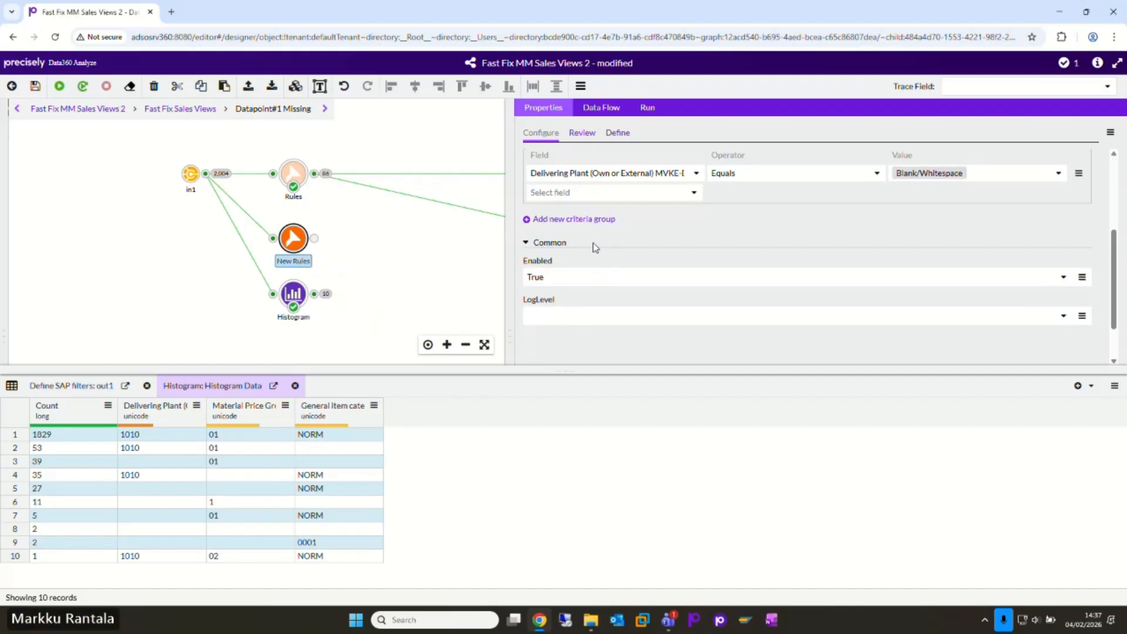
{"action": "left_click", "coordinate": [547, 218]}
{"action": "scroll", "coordinate": [668, 260], "scroll_direction": "up", "scroll_amount": 3}
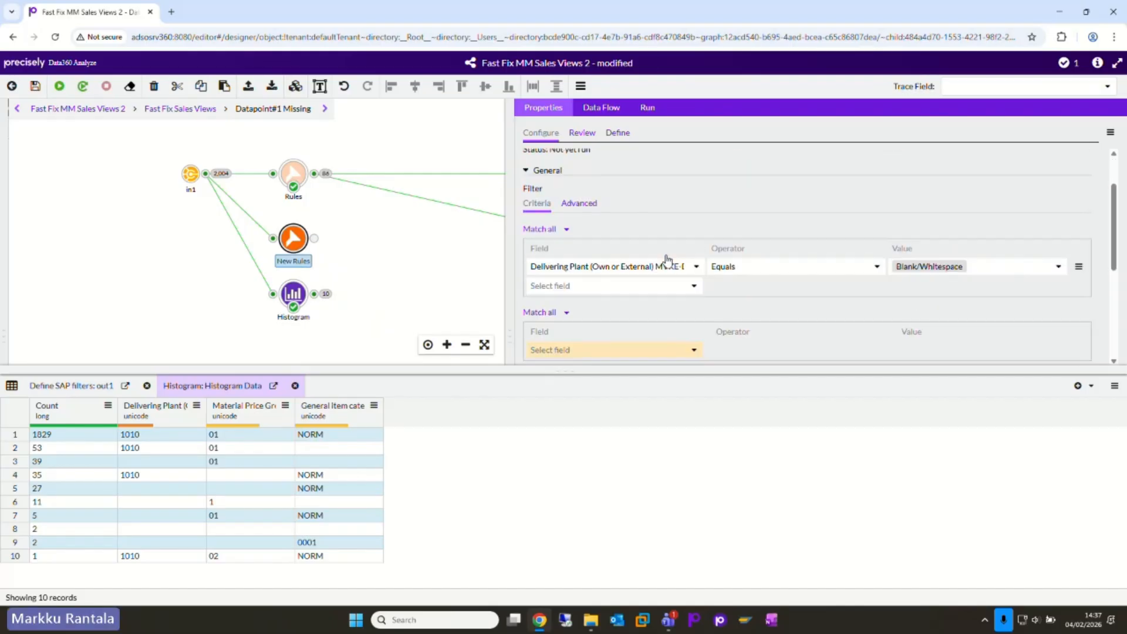
{"action": "scroll", "coordinate": [668, 260], "scroll_direction": "down", "scroll_amount": 1}
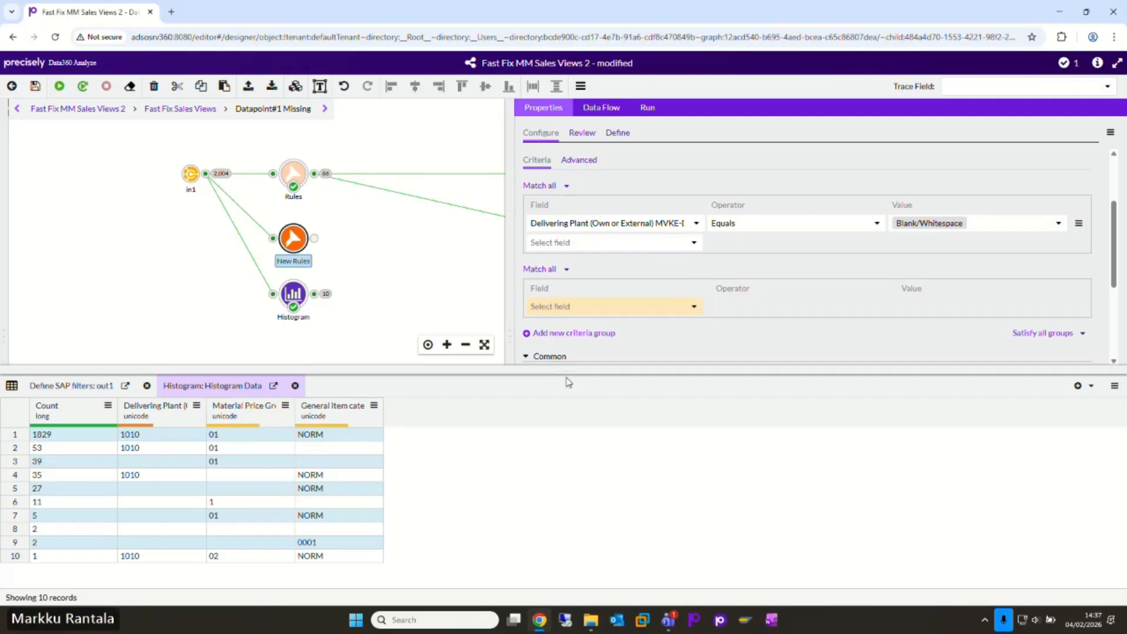
{"action": "left_click_drag", "start_coordinate": [564, 372], "coordinate": [564, 389]}
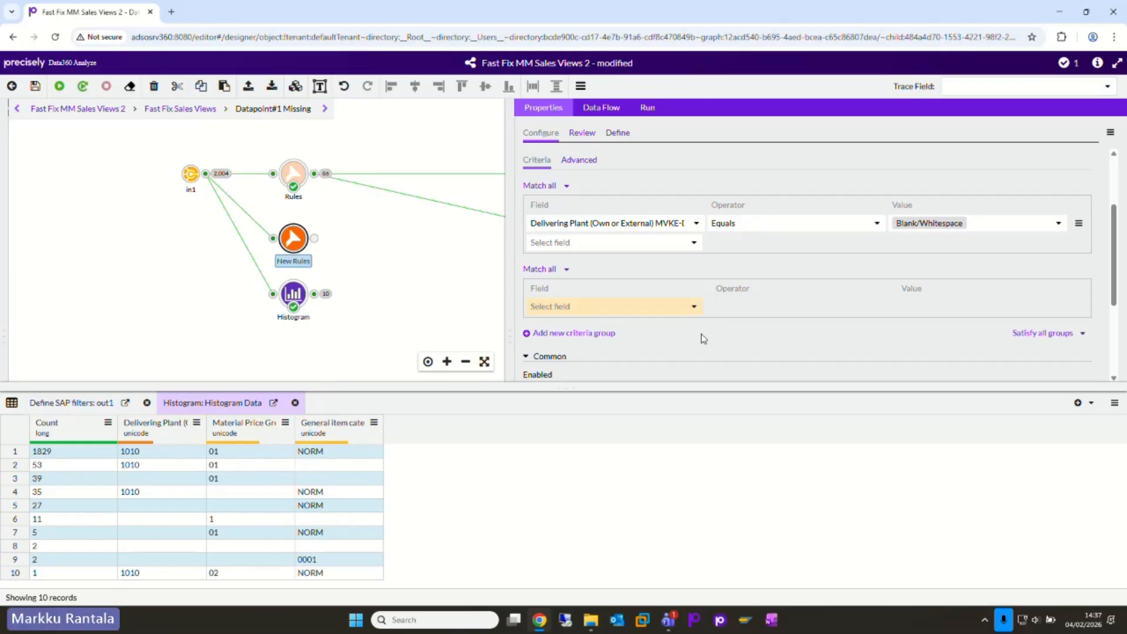
Step: In the second criteria group, add the condition Delivering Plant (Own or External) MVKE-DWERK Equals 1010
{"action": "left_click", "coordinate": [594, 312]}
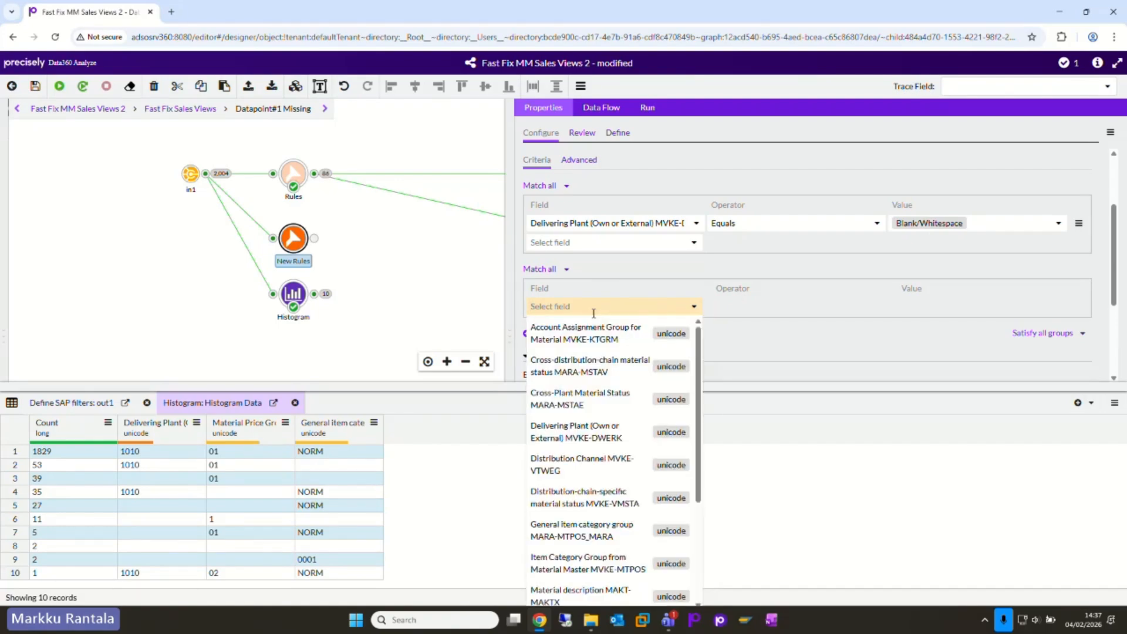
{"action": "type", "text": "deliv"}
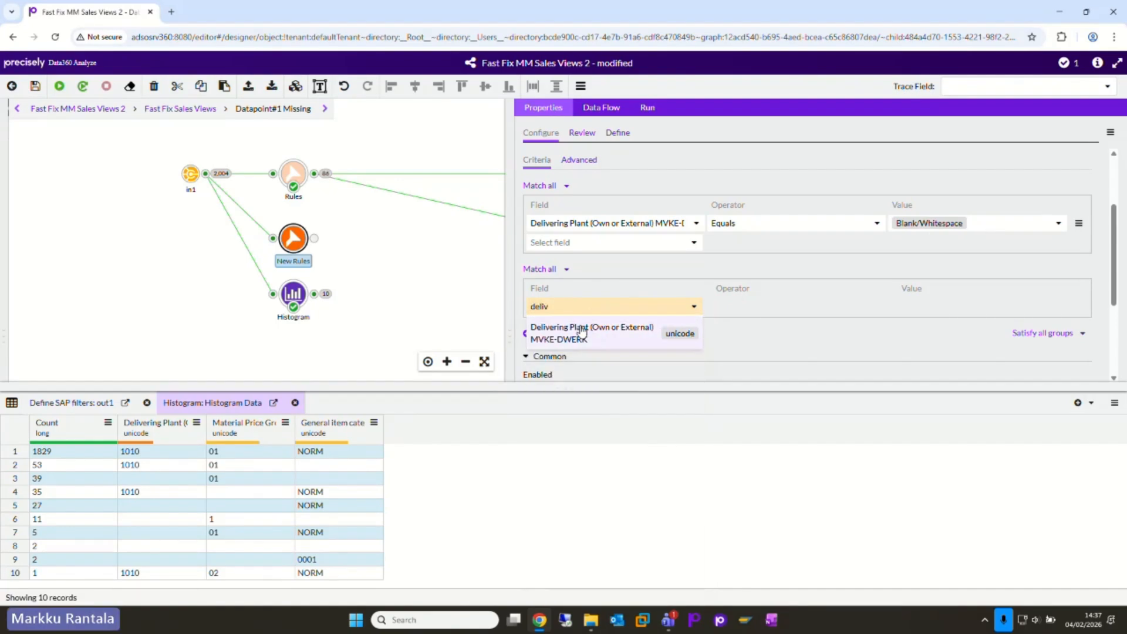
{"action": "left_click", "coordinate": [584, 329]}
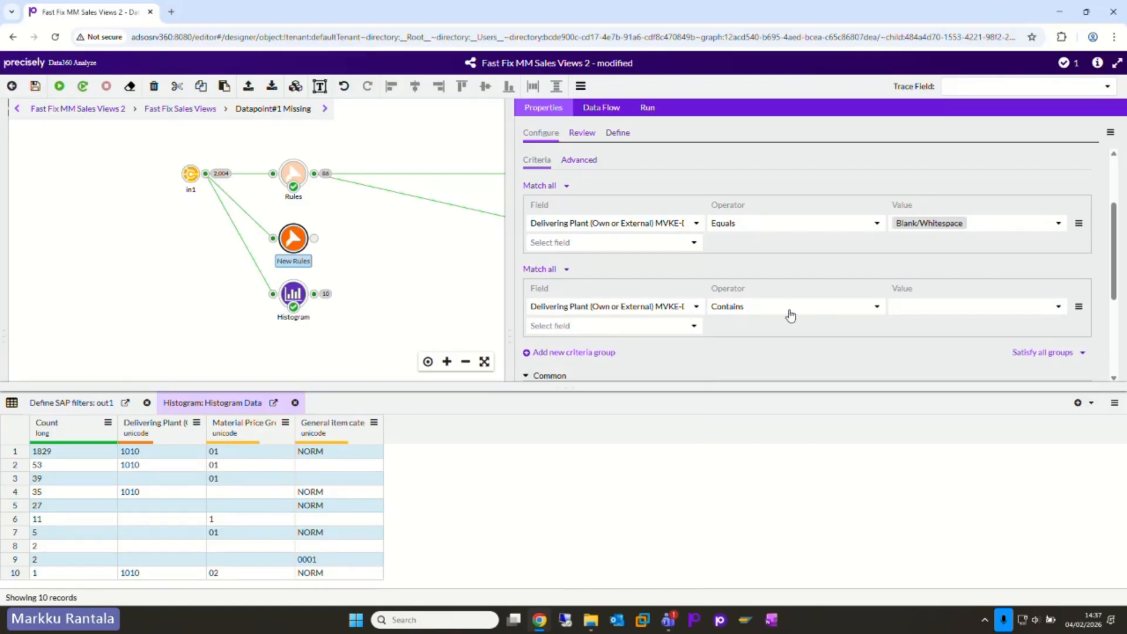
{"action": "left_click", "coordinate": [790, 316]}
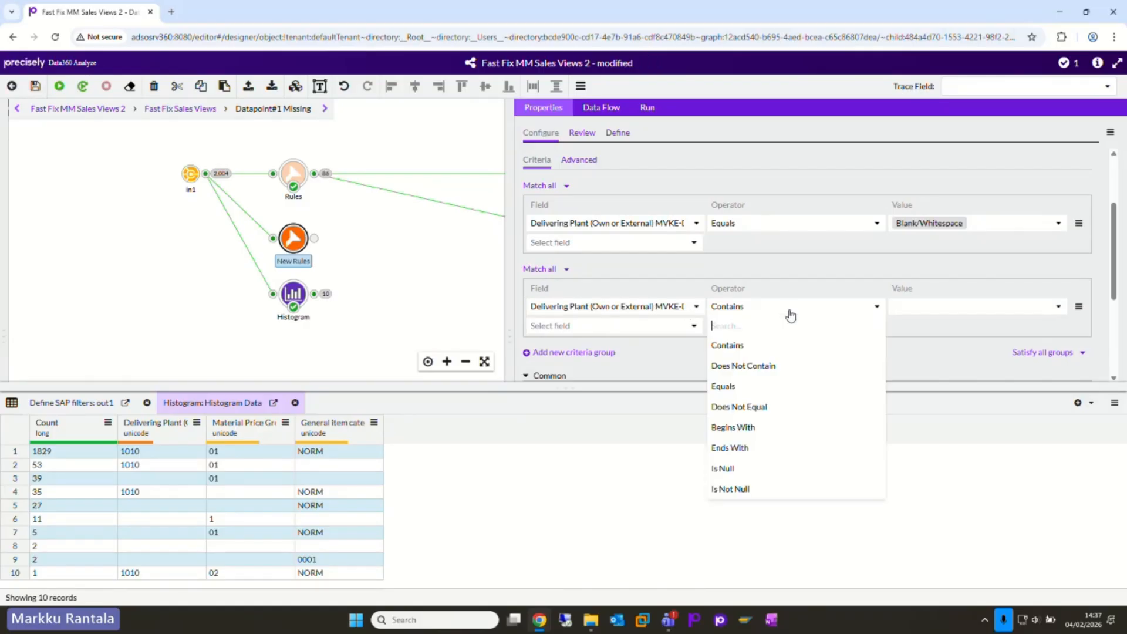
{"action": "left_click", "coordinate": [728, 387]}
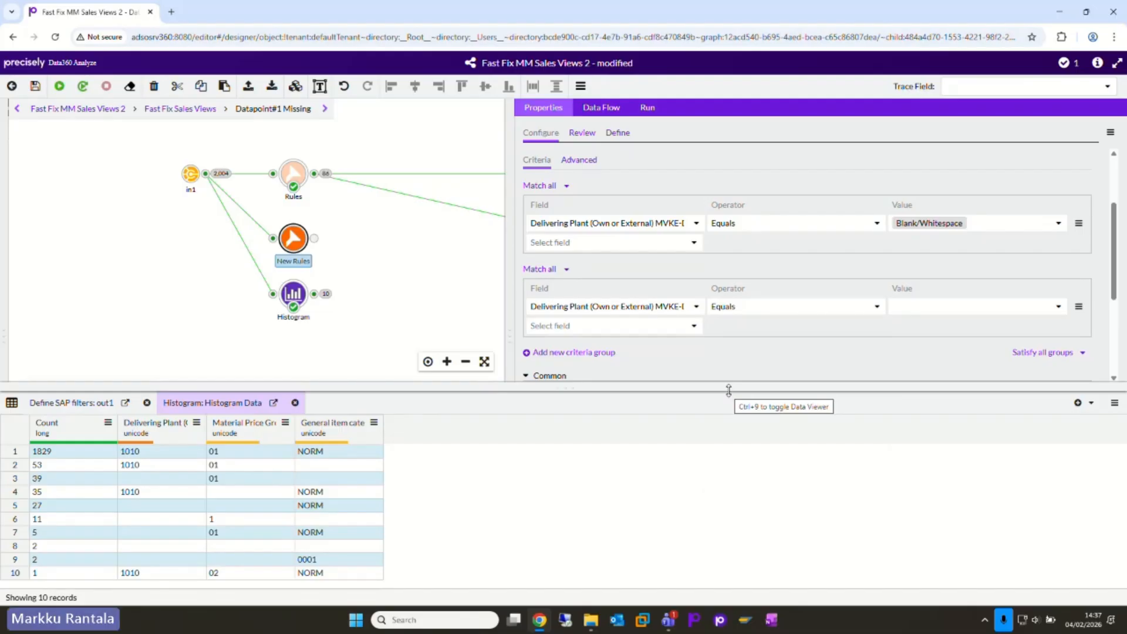
{"action": "left_click", "coordinate": [941, 310]}
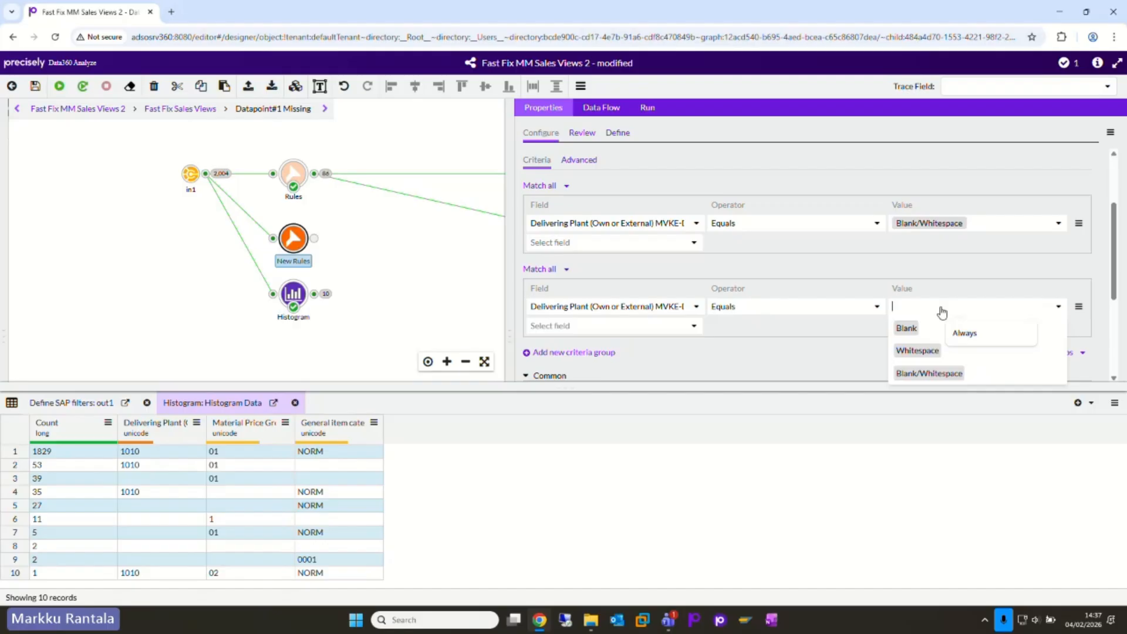
{"action": "type", "text": "1010"}
Step: Add Material Price Group MVKE-KONDM as the next condition field in the second criteria group
{"action": "left_click", "coordinate": [675, 326]}
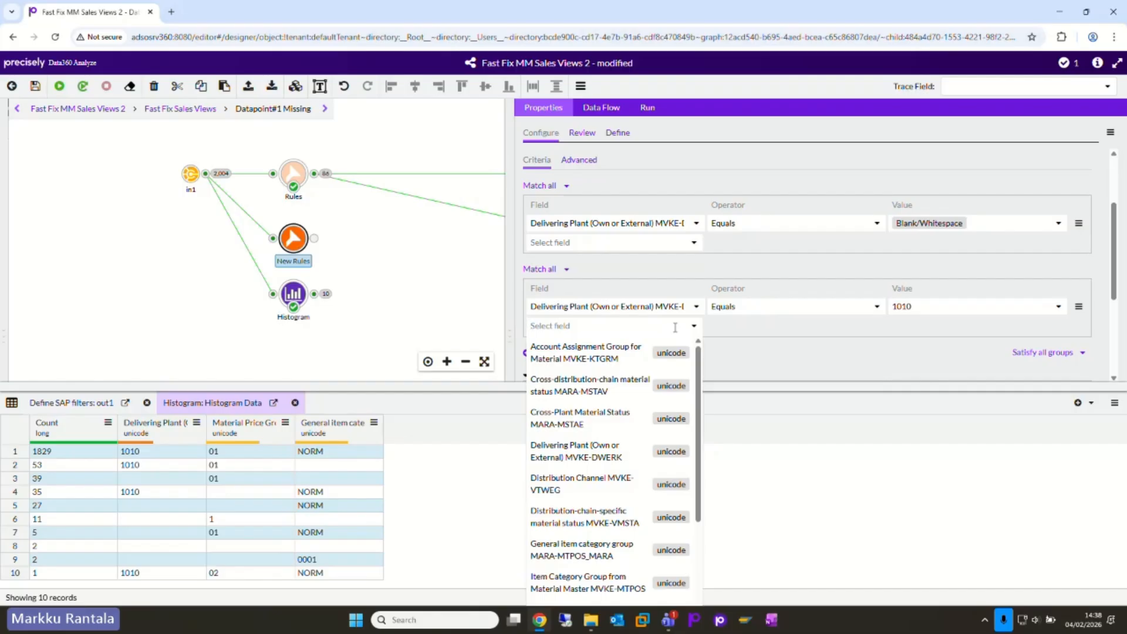
{"action": "type", "text": "metria"}
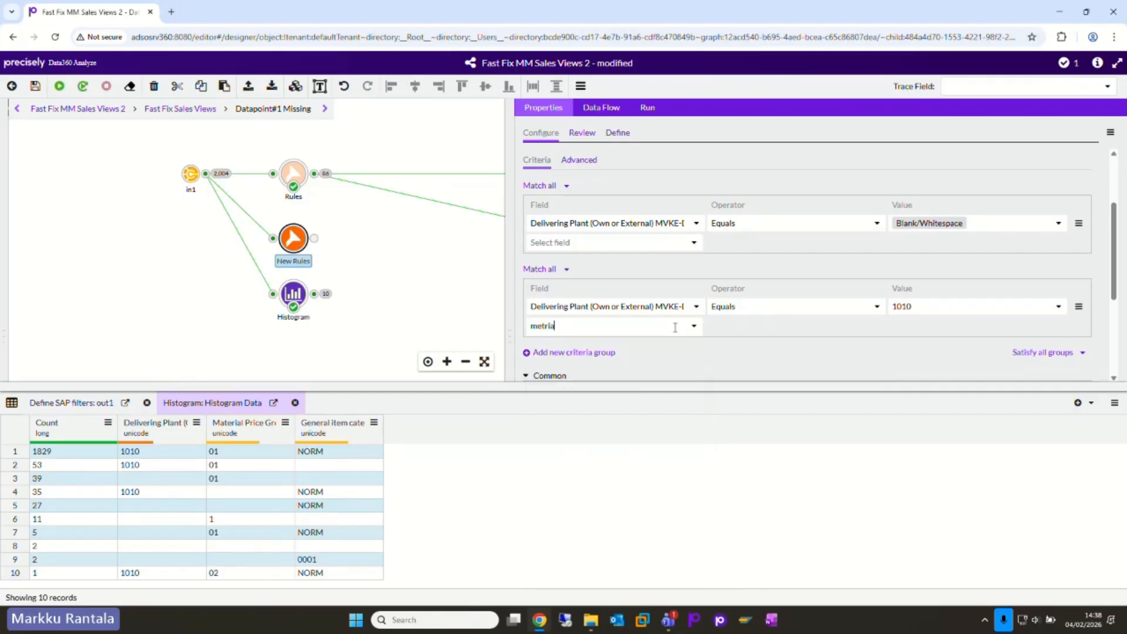
{"action": "key", "text": "BackSpace"}
{"action": "key", "text": "BackSpace"}
{"action": "type", "text": "atrial"}
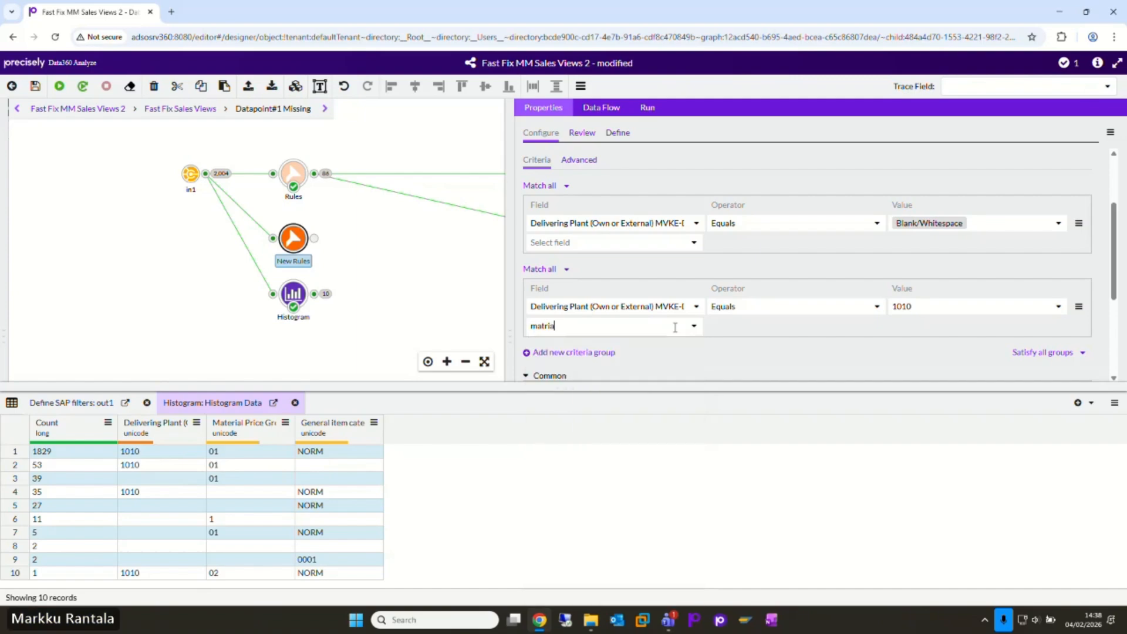
{"action": "key", "text": "BackSpace"}
{"action": "key", "text": "BackSpace"}
{"action": "type", "text": "eri"}
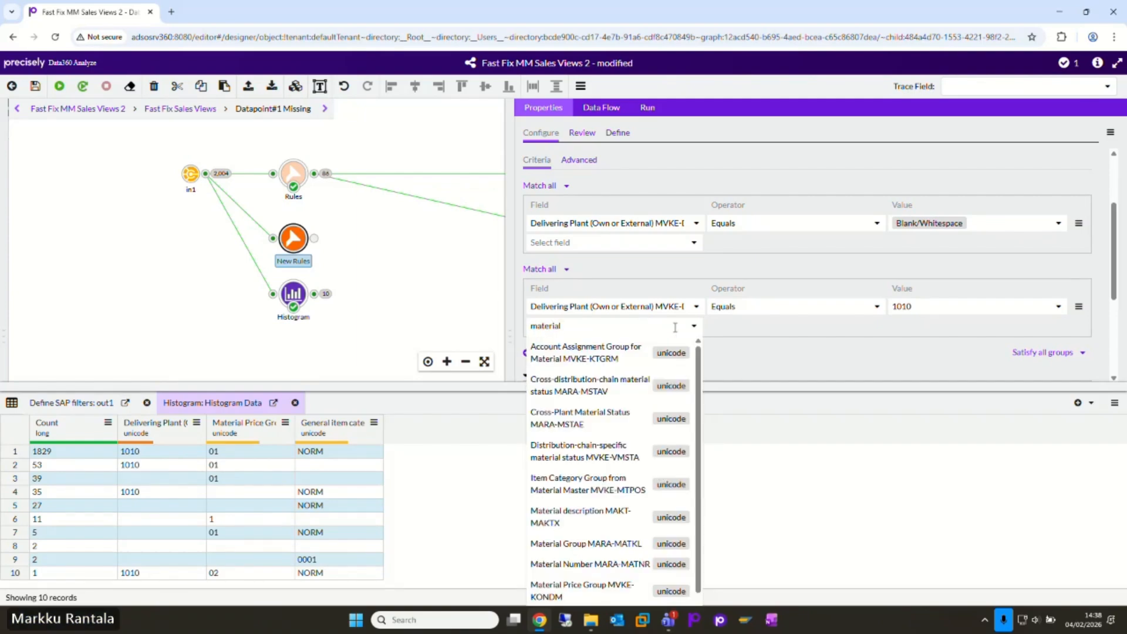
{"action": "type", "text": "al pr"}
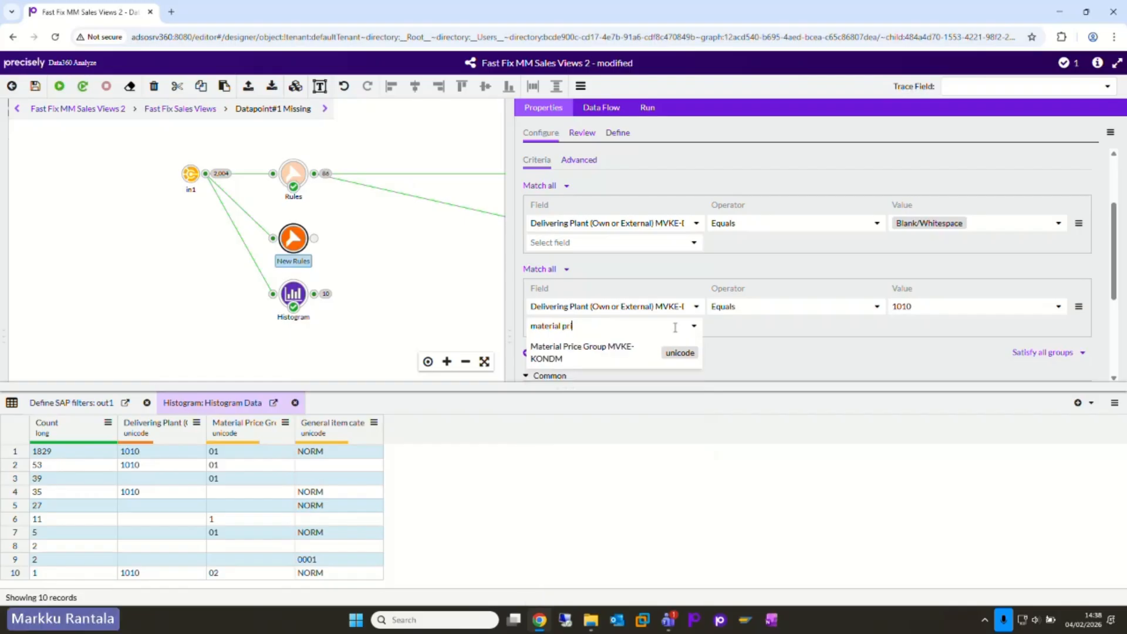
{"action": "type", "text": "i"}
{"action": "left_click", "coordinate": [599, 349]}
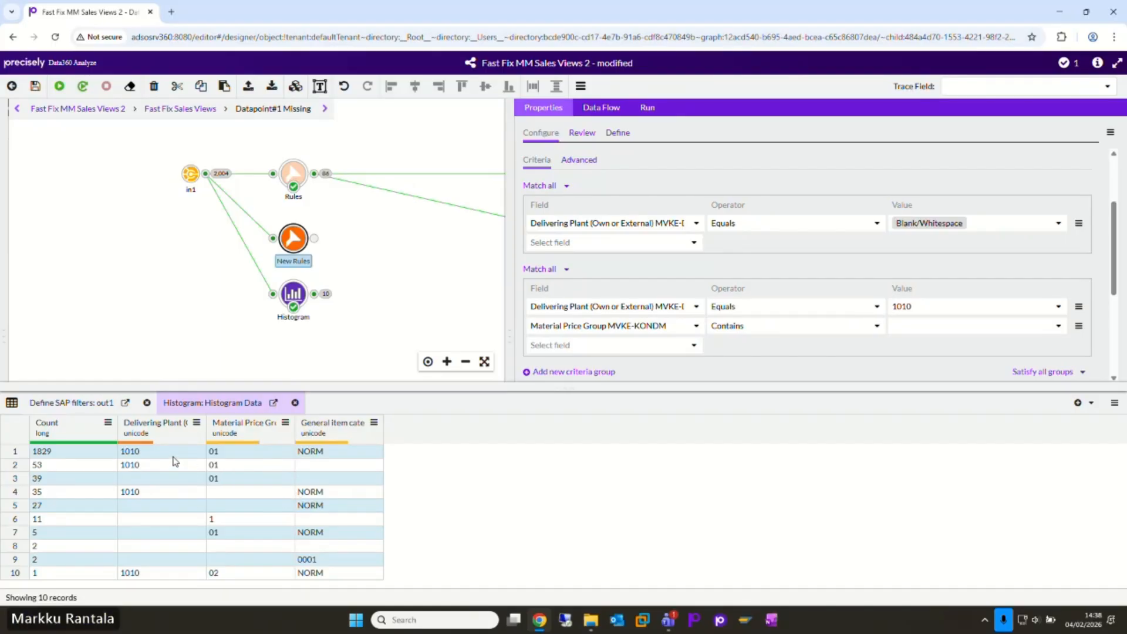
Step: Check the Histogram's delivering plant values and set the Material Price Group MVKE-KONDM condition to Does Not Equal 01
{"action": "left_click", "coordinate": [153, 481]}
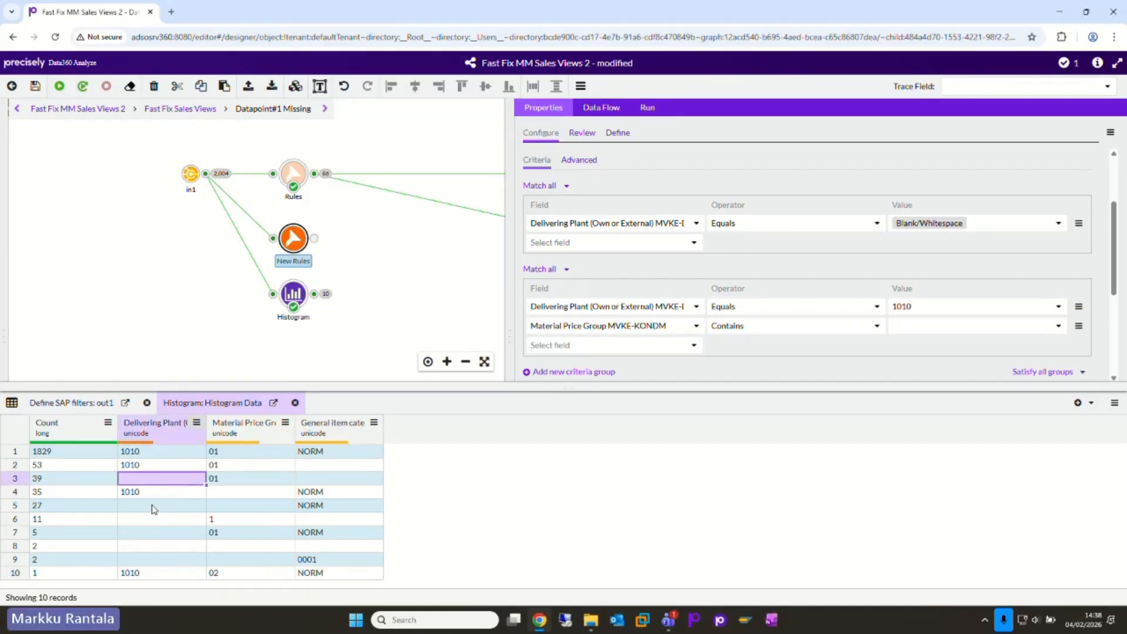
{"action": "left_click_drag", "start_coordinate": [154, 506], "coordinate": [147, 564]}
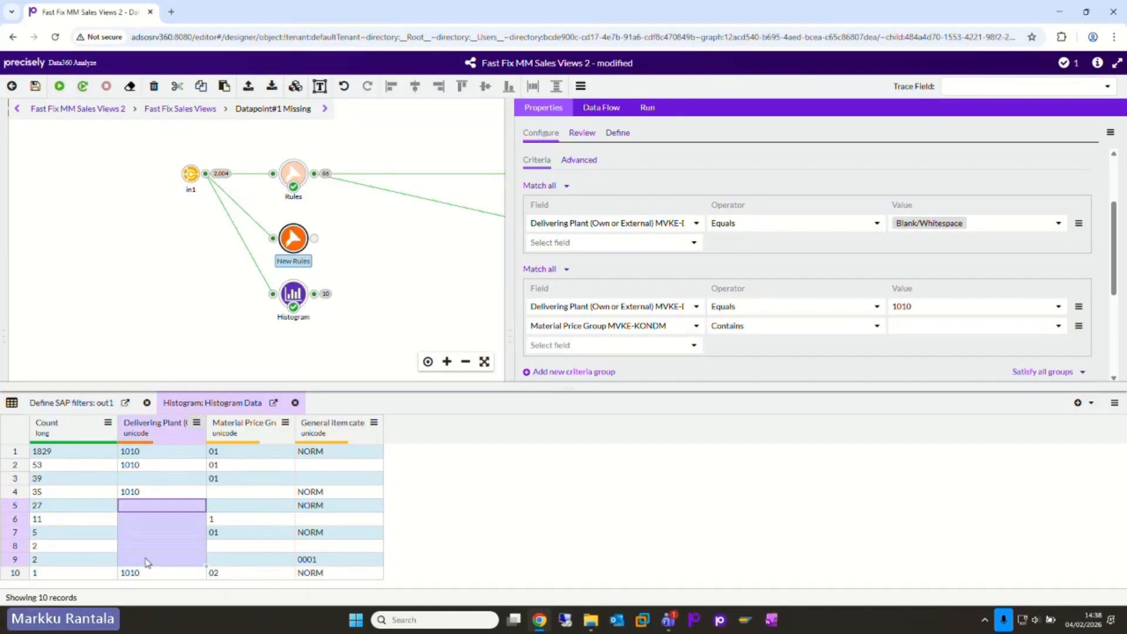
{"action": "left_click", "coordinate": [159, 493]}
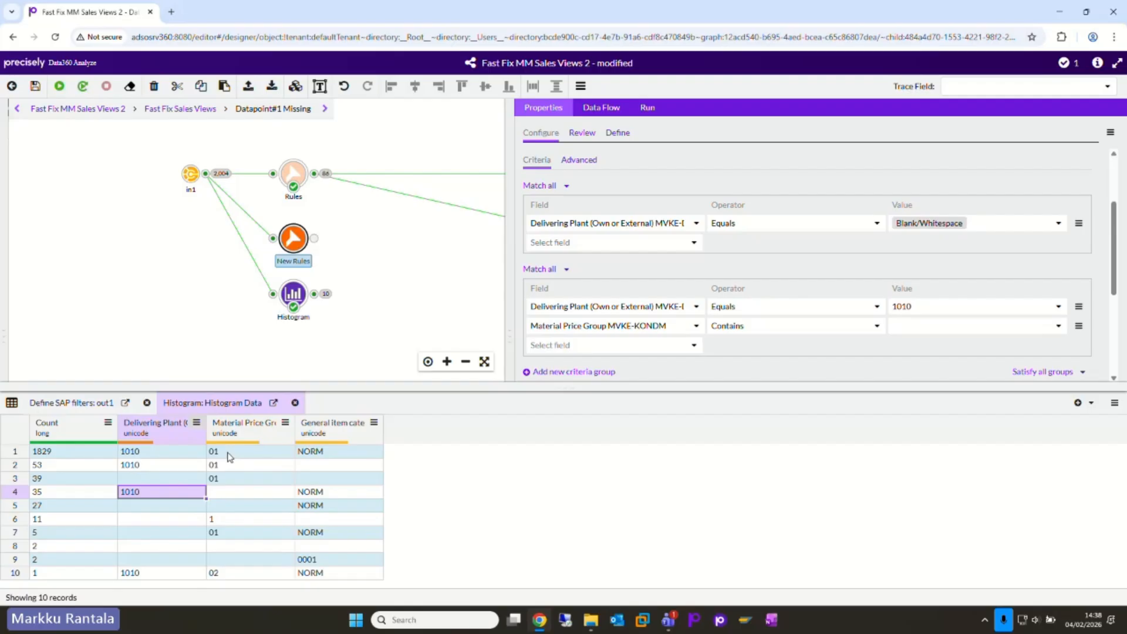
{"action": "left_click", "coordinate": [791, 327]}
{"action": "left_click", "coordinate": [741, 426]}
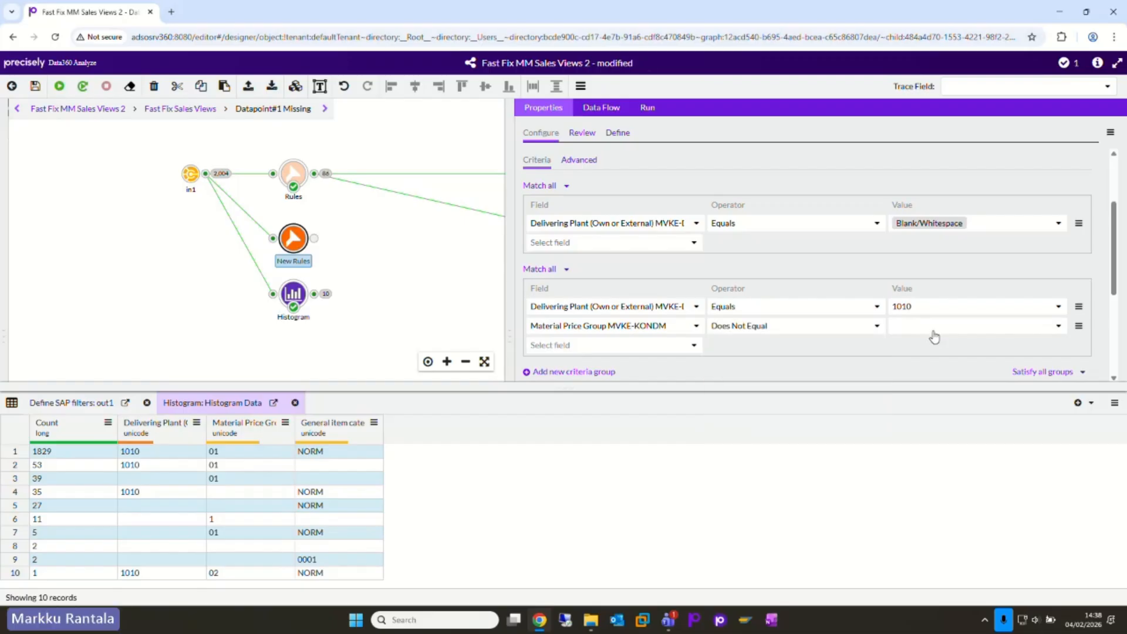
{"action": "left_click", "coordinate": [931, 334]}
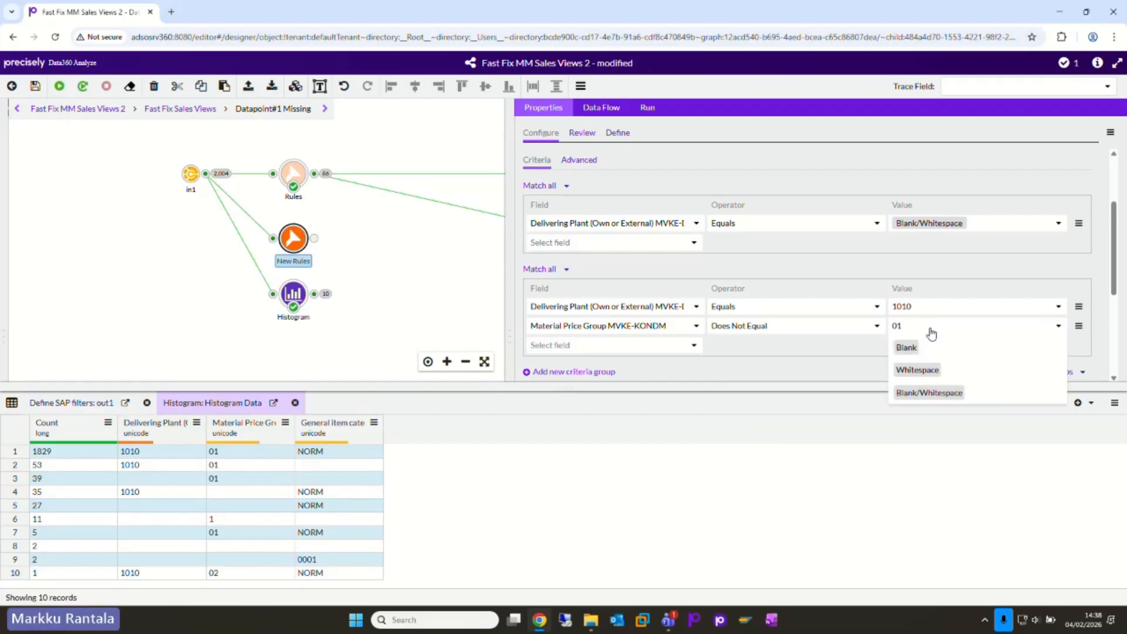
{"action": "left_click", "coordinate": [862, 350]}
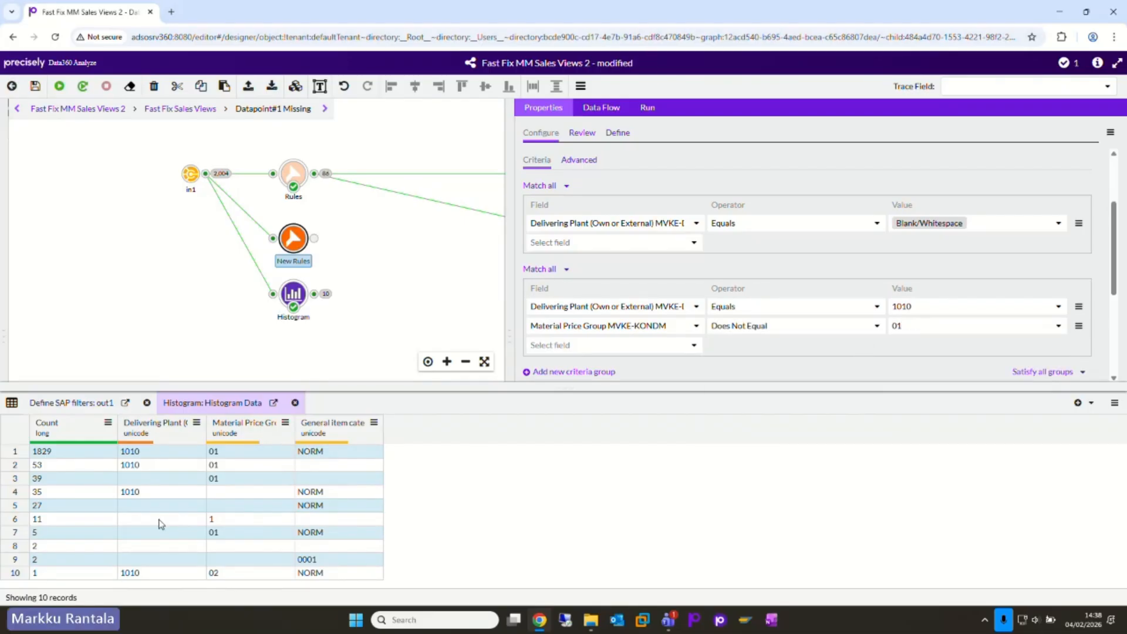
Step: Check the Histogram row with price group 02 and make the New Rules filter satisfy any group
{"action": "left_click", "coordinate": [223, 576]}
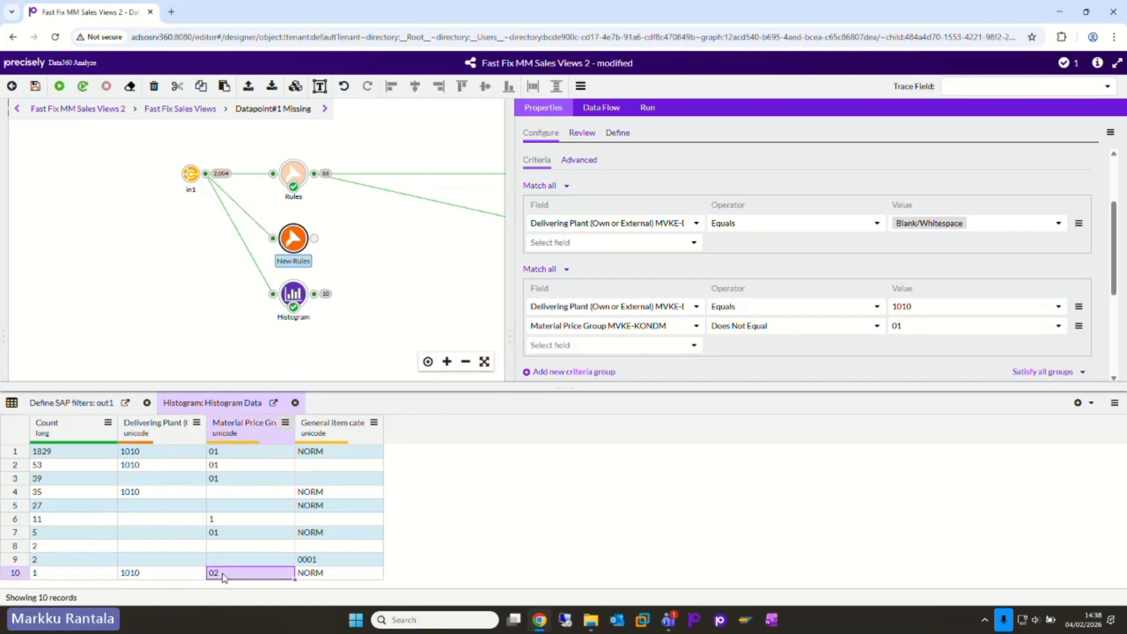
{"action": "left_click_drag", "start_coordinate": [29, 577], "coordinate": [224, 577]}
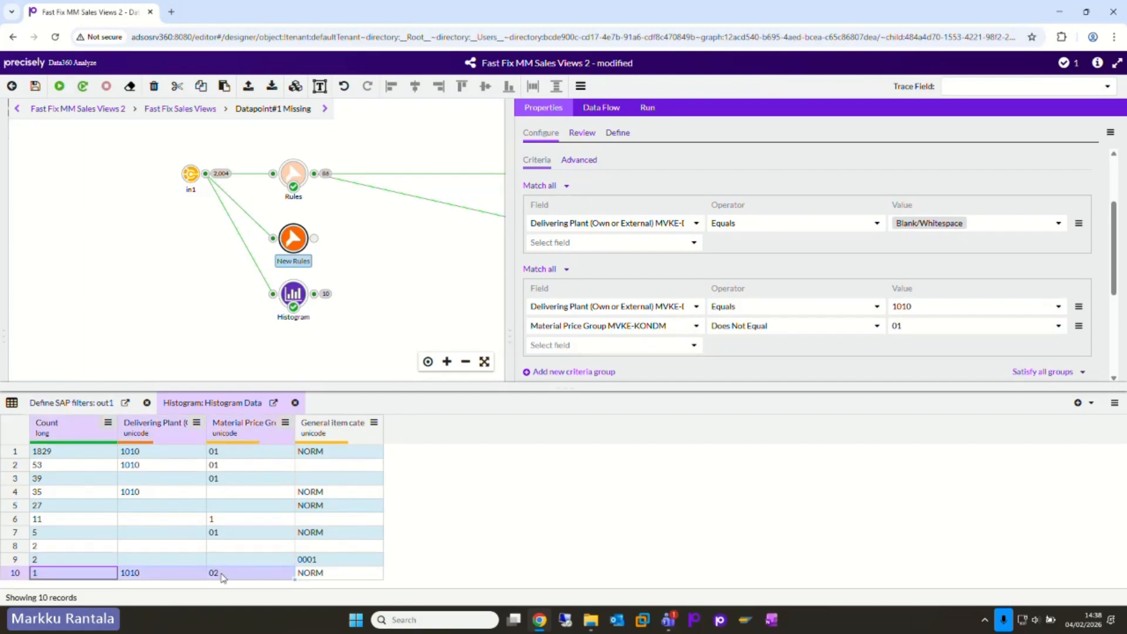
{"action": "left_click", "coordinate": [220, 577]}
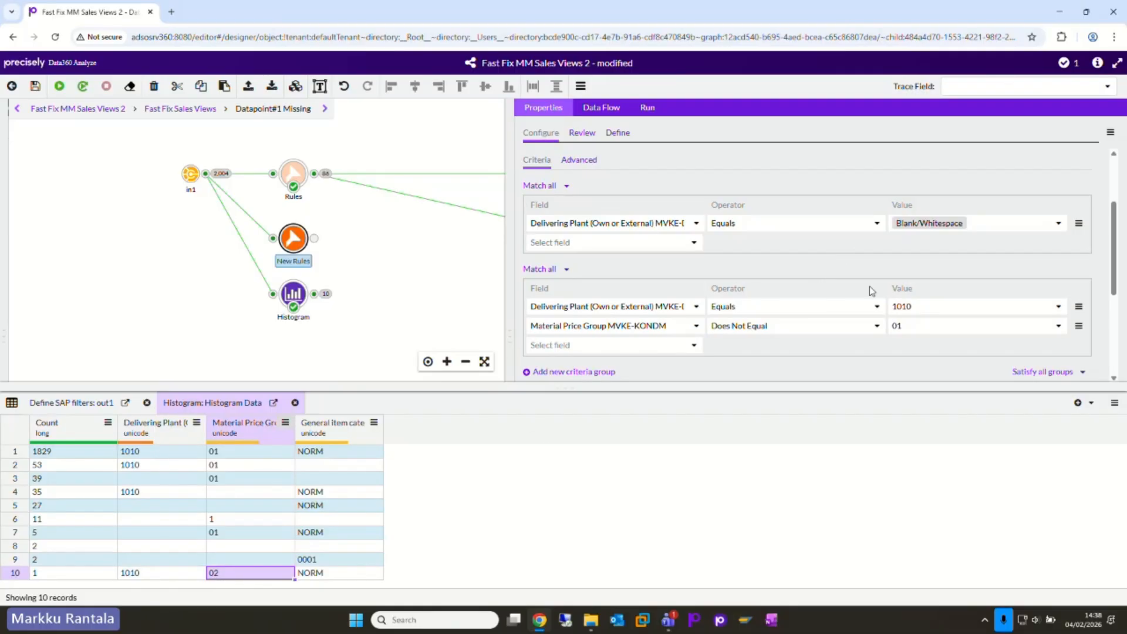
{"action": "left_click", "coordinate": [1080, 372]}
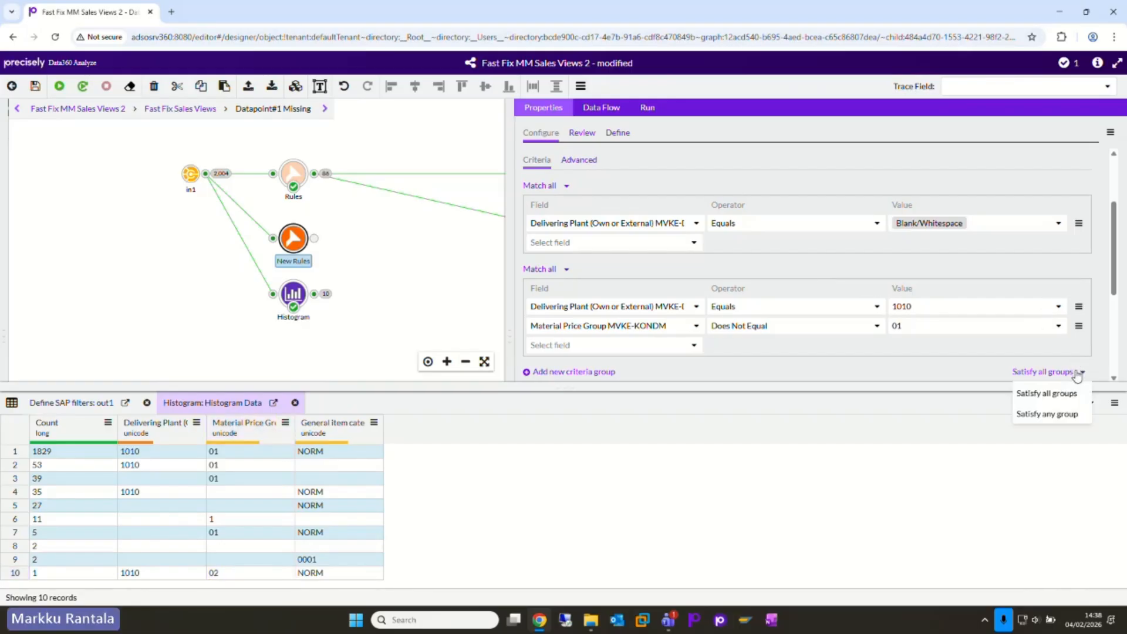
{"action": "left_click", "coordinate": [1036, 415]}
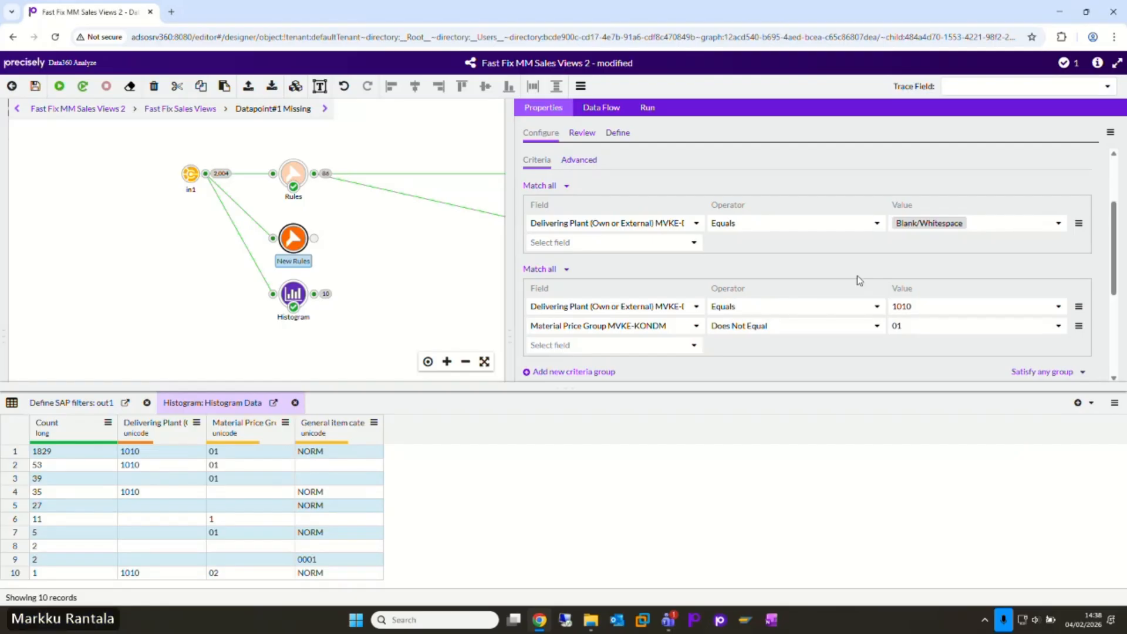
Step: Re-run the New Rules node and highlight Histogram rows 3 to 10 to compare them with its output
{"action": "right_click", "coordinate": [292, 245]}
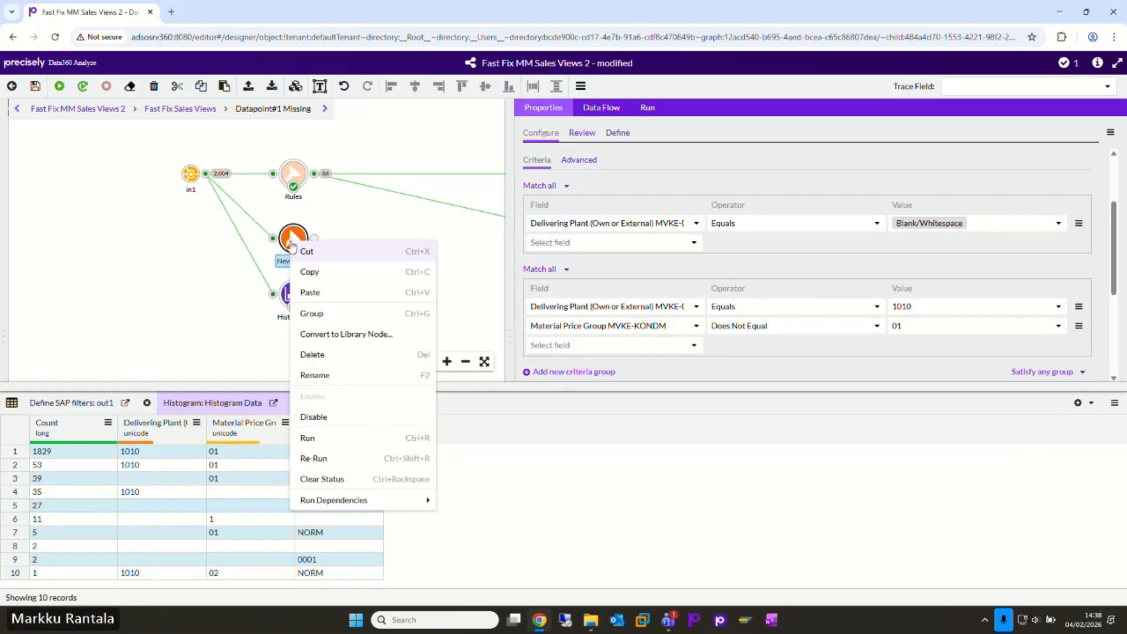
{"action": "left_click", "coordinate": [316, 456]}
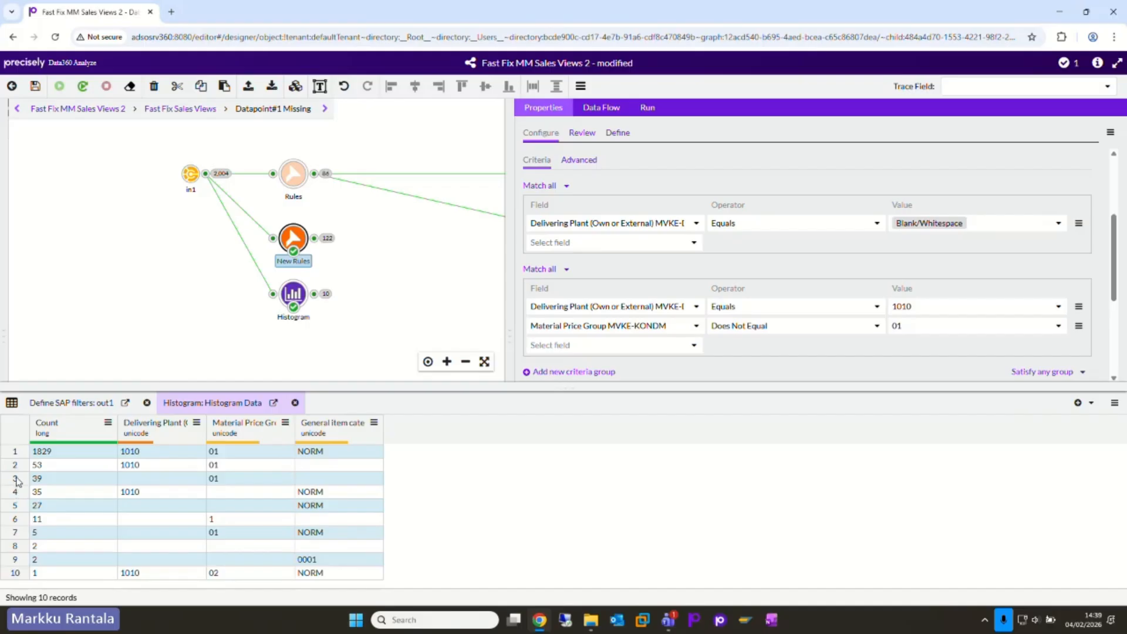
{"action": "left_click_drag", "start_coordinate": [16, 479], "coordinate": [26, 578]}
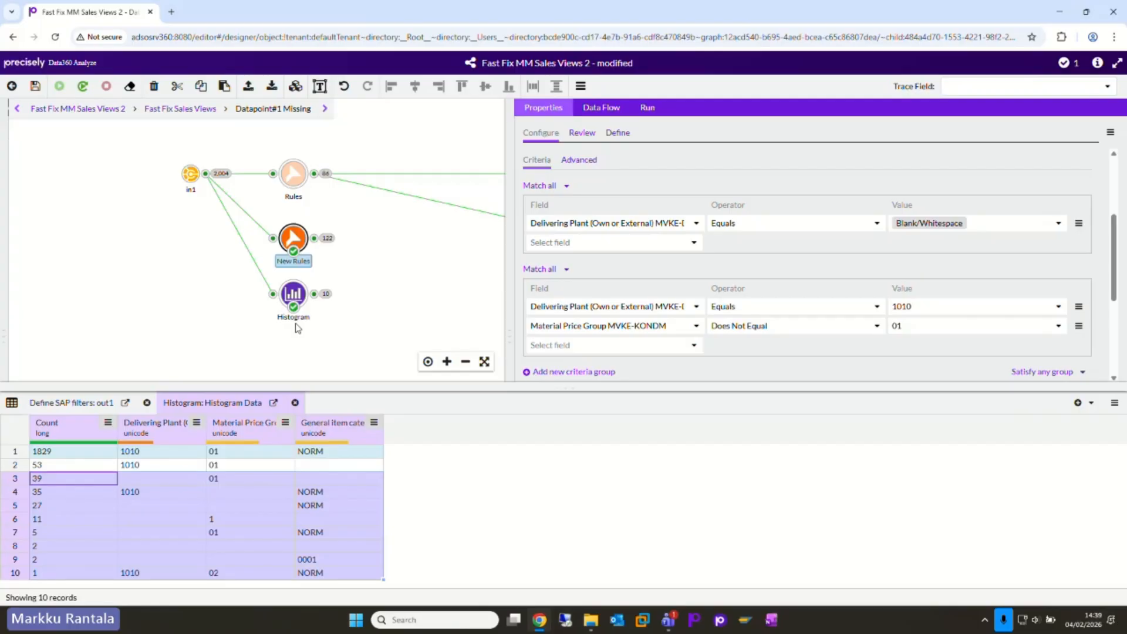
Step: Connect the New Rules output to data and Count number of record in place of Rules, and save the data flow
{"action": "left_click_drag", "start_coordinate": [382, 297], "coordinate": [352, 306]}
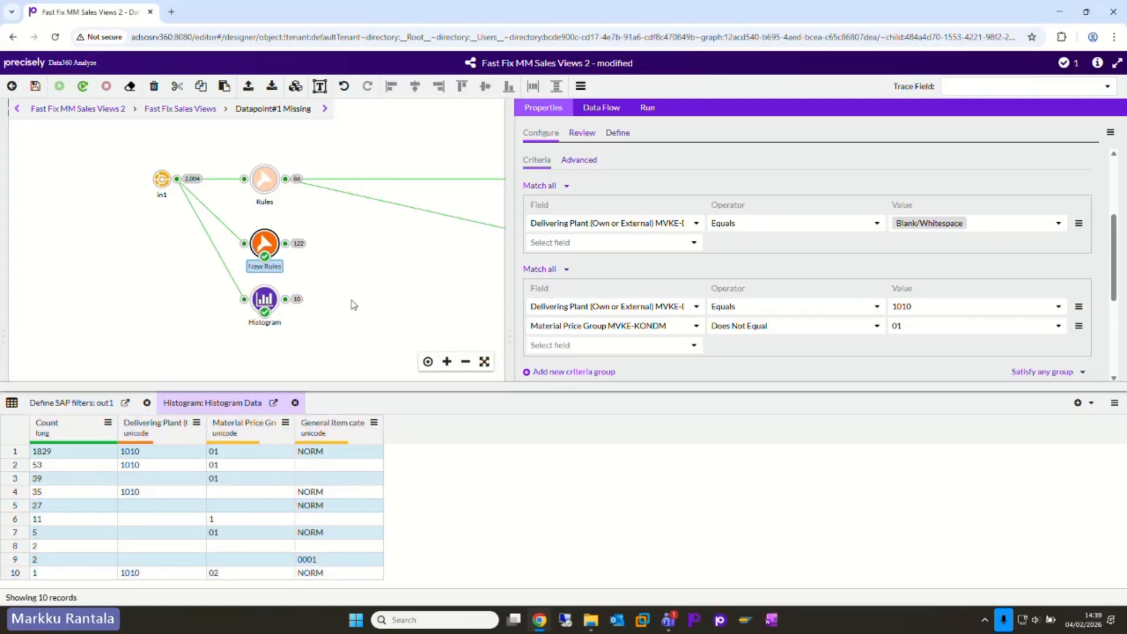
{"action": "left_click_drag", "start_coordinate": [507, 329], "coordinate": [770, 319]}
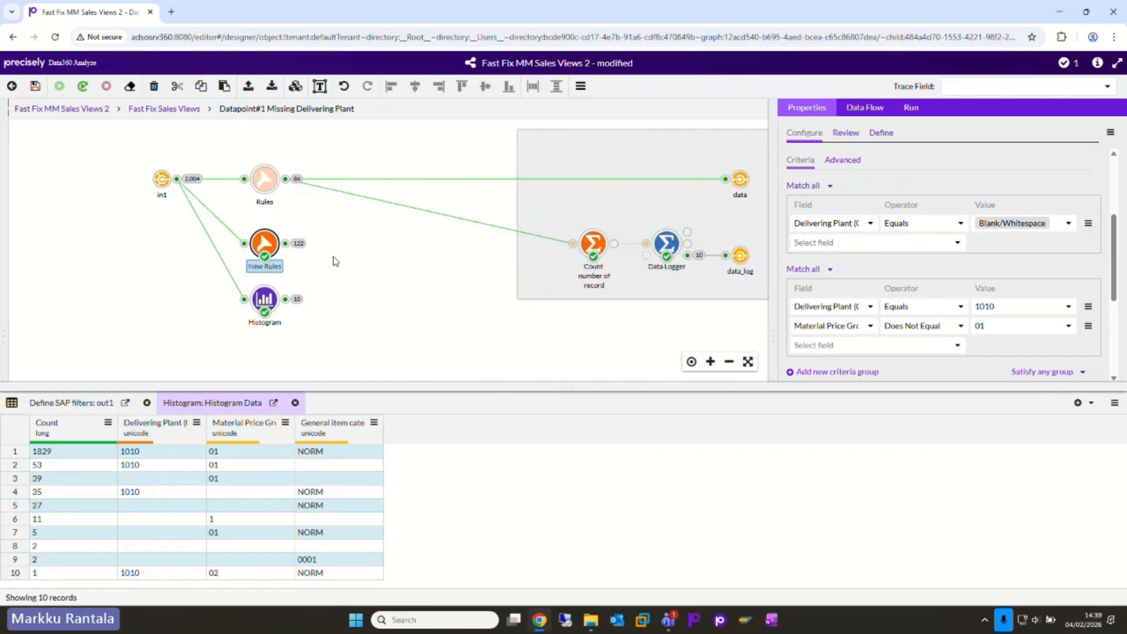
{"action": "left_click_drag", "start_coordinate": [285, 249], "coordinate": [726, 179]}
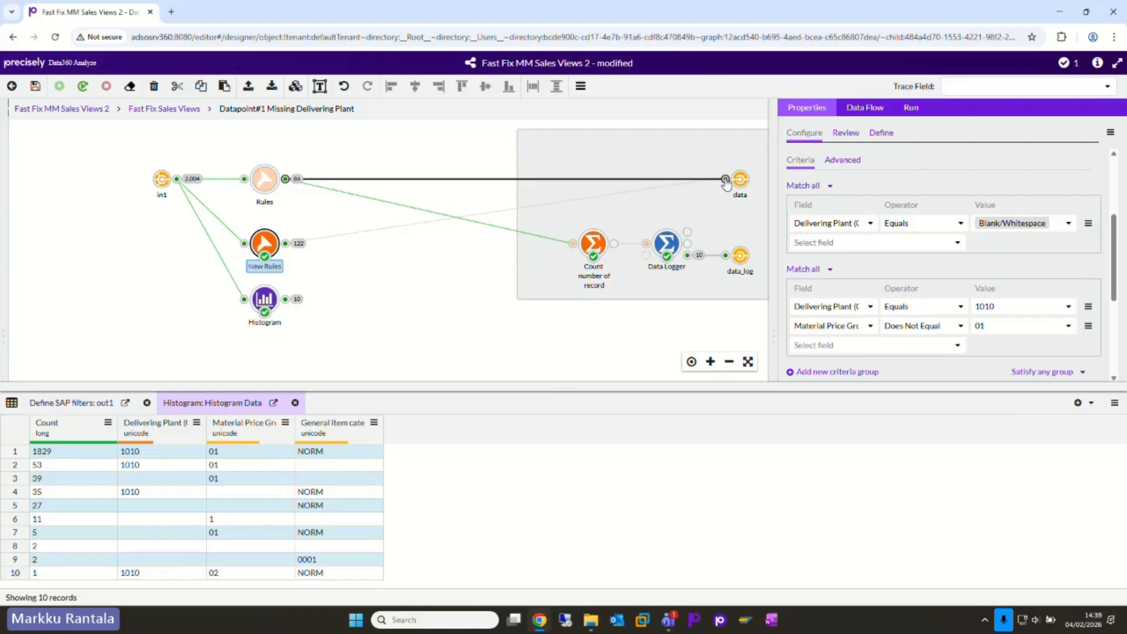
{"action": "left_click_drag", "start_coordinate": [288, 247], "coordinate": [572, 243]}
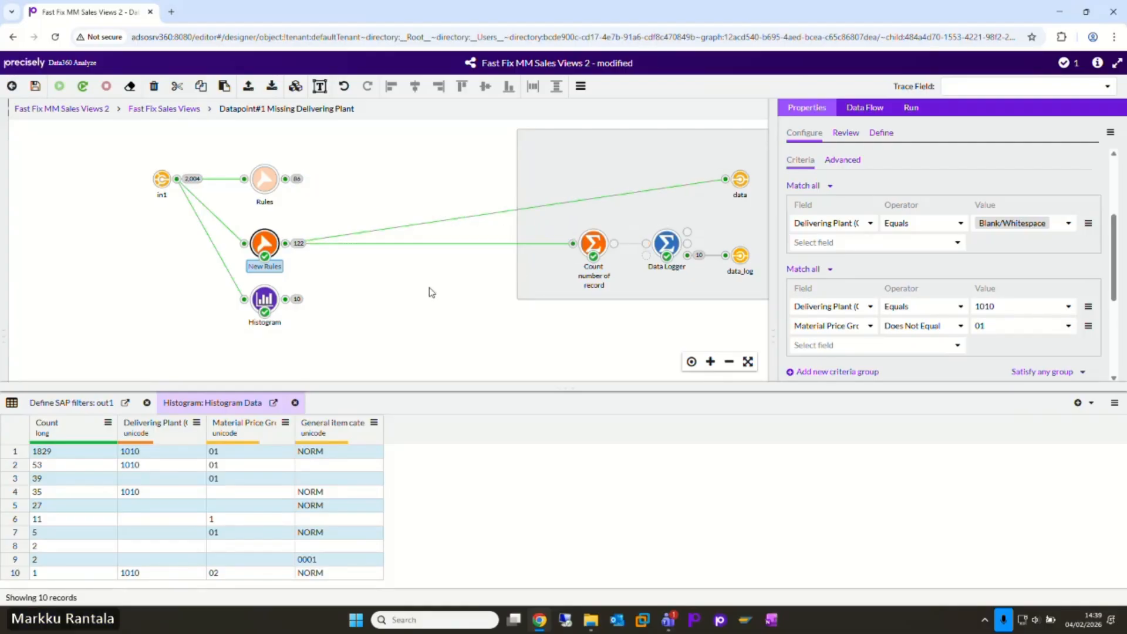
{"action": "left_click", "coordinate": [33, 91]}
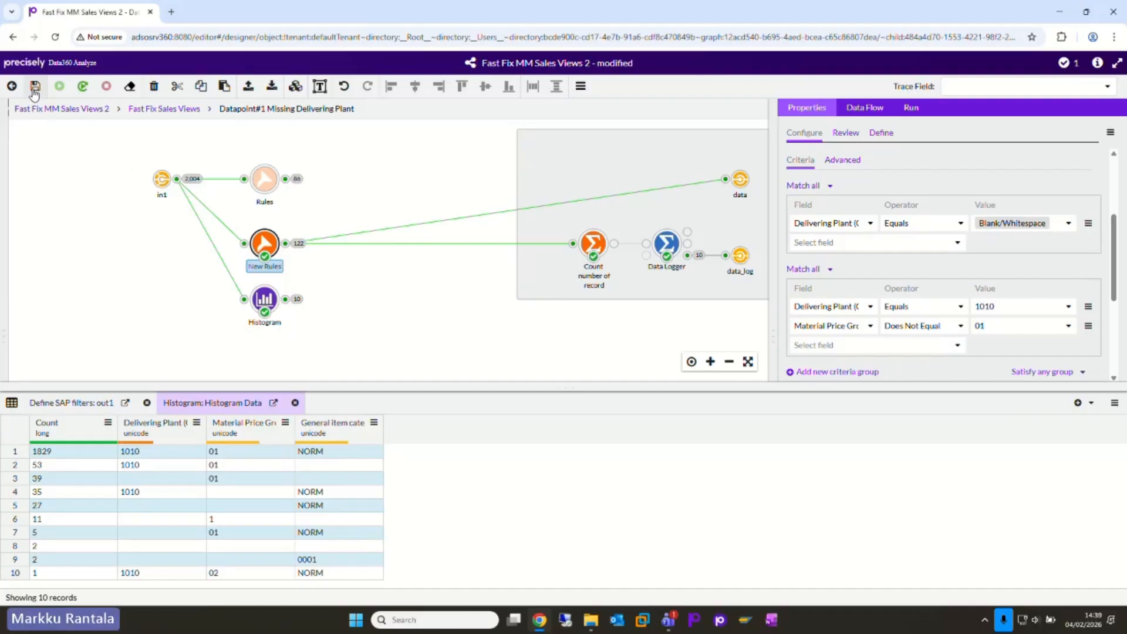
Step: Return to the Fast Fix Sales Views level and show the full settings of the Map data to Studio Solution v2 node
{"action": "left_click", "coordinate": [164, 115]}
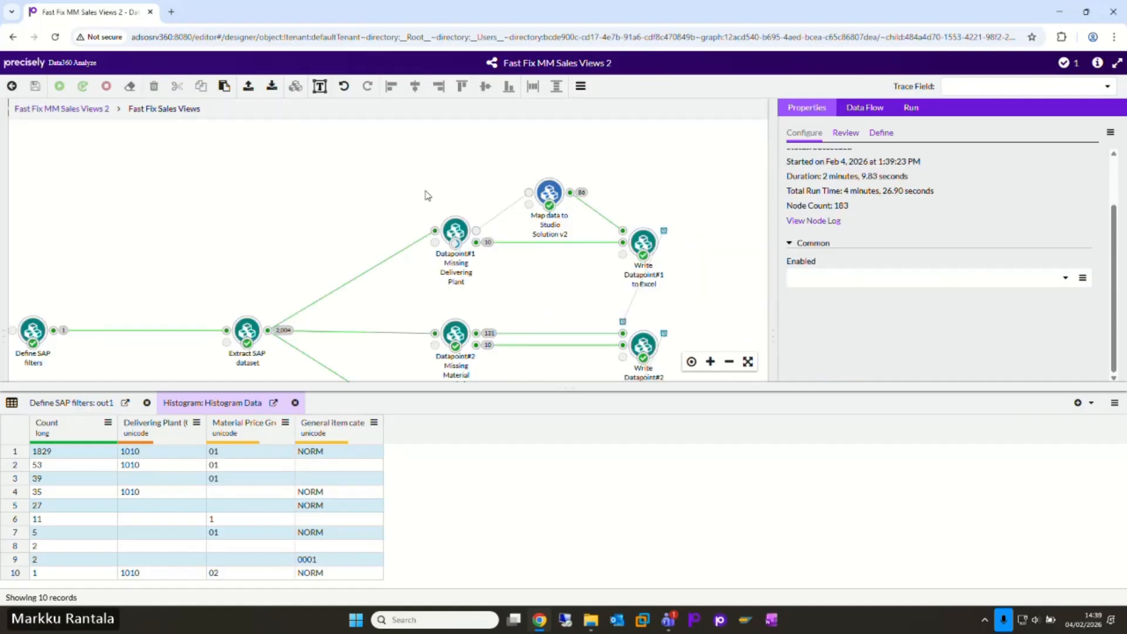
{"action": "left_click", "coordinate": [515, 192]}
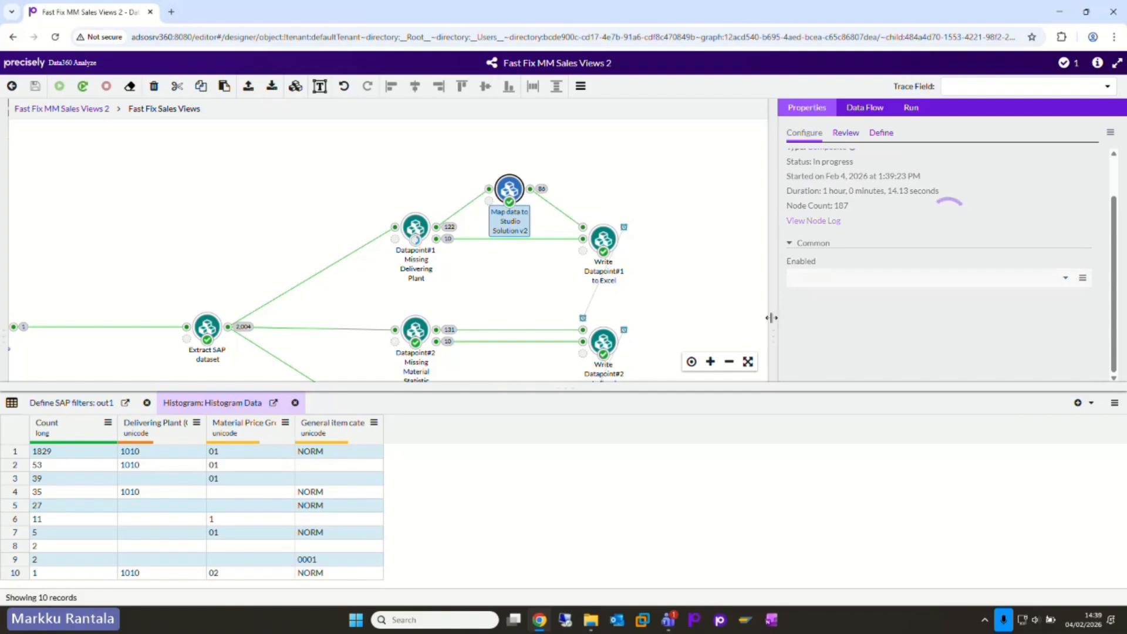
{"action": "left_click_drag", "start_coordinate": [771, 318], "coordinate": [442, 304]}
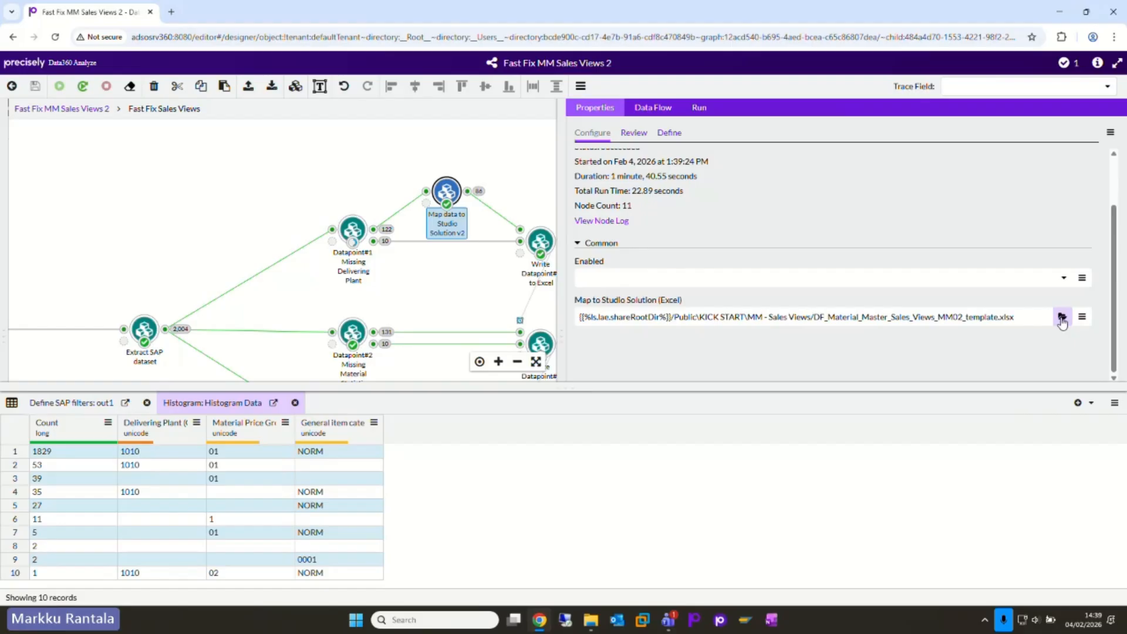
Step: Re-run the Datapoint#1 Missing Delivering Plant, Map data to Studio Solution v2 and Write Datapoint#1 to Excel nodes together
{"action": "left_click", "coordinate": [361, 235]}
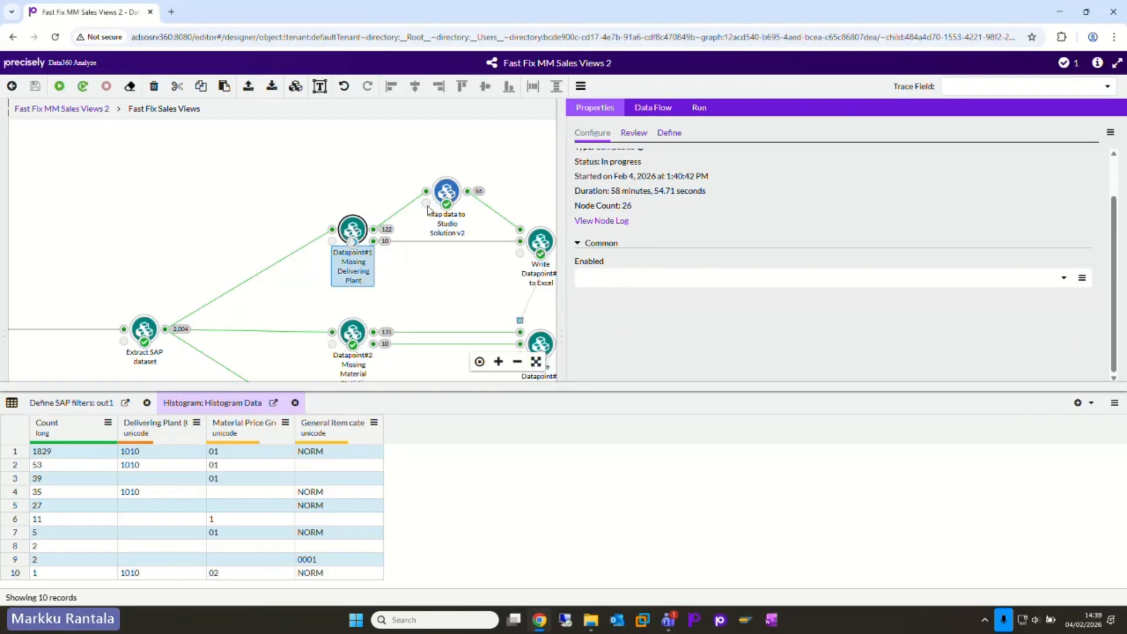
{"action": "left_click", "coordinate": [448, 203], "text": "ctrl"}
{"action": "left_click", "coordinate": [541, 249], "text": "ctrl"}
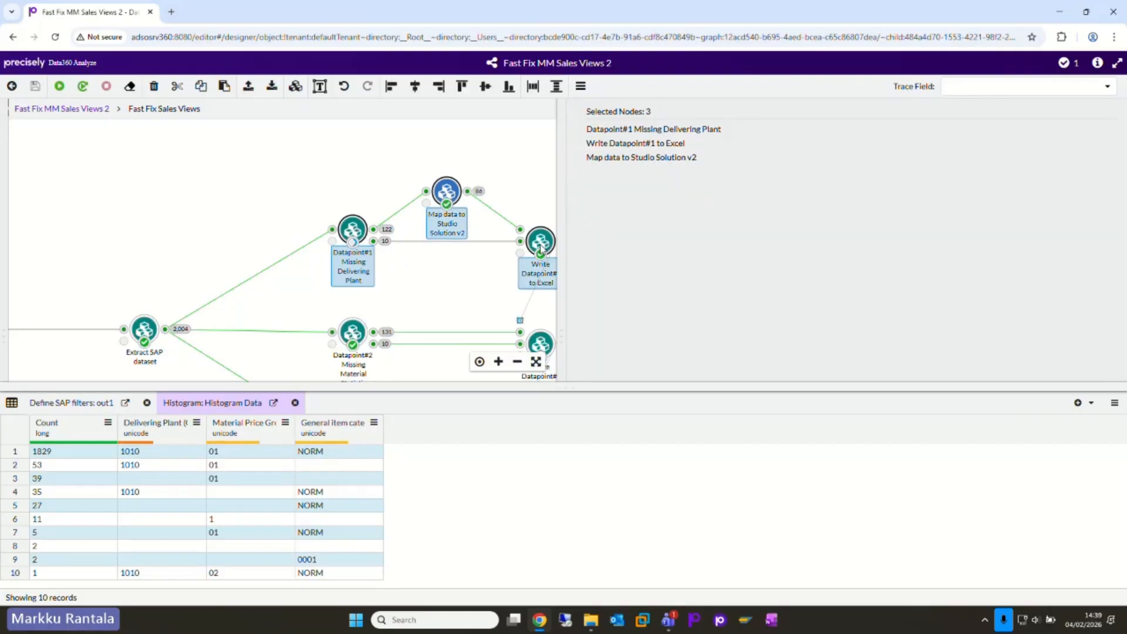
{"action": "right_click", "coordinate": [542, 249]}
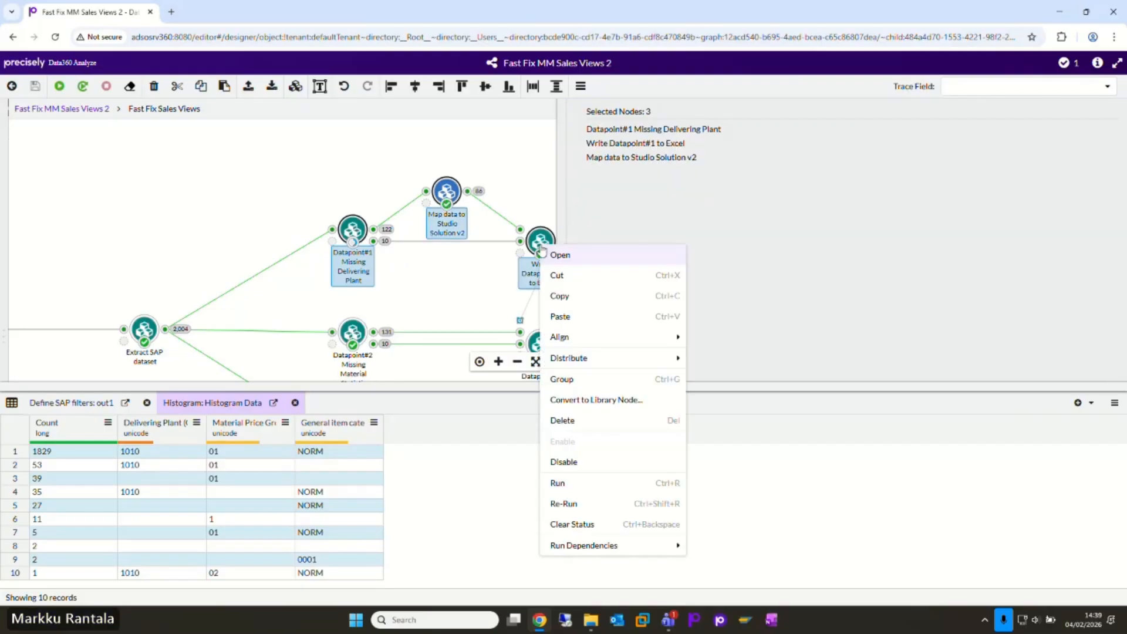
{"action": "left_click", "coordinate": [564, 505]}
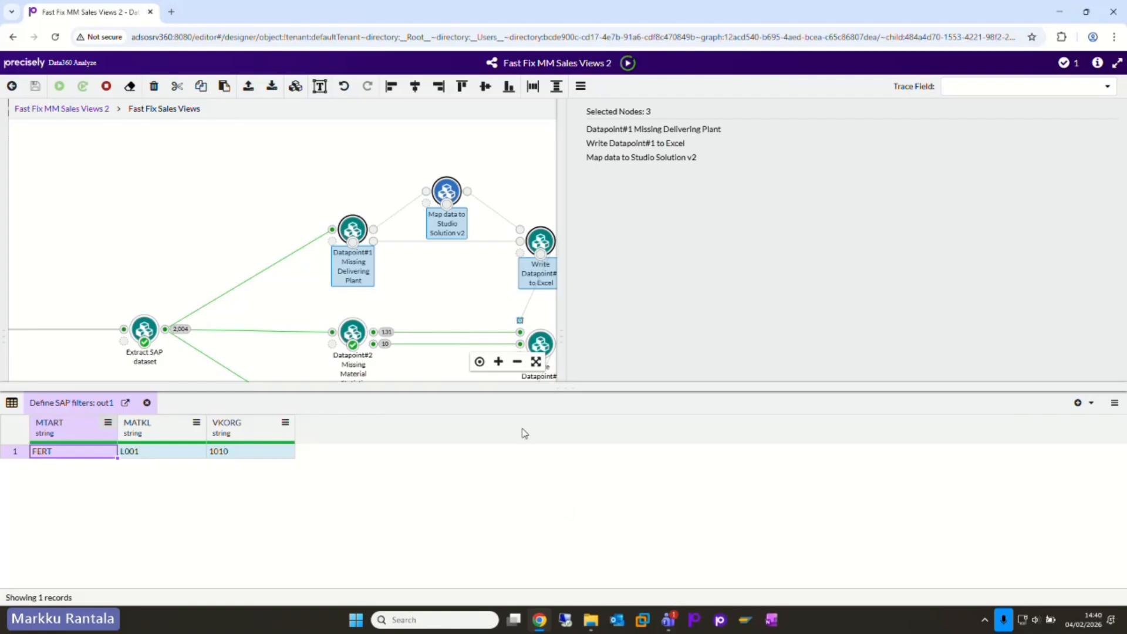
{"action": "left_click_drag", "start_coordinate": [457, 312], "coordinate": [431, 323]}
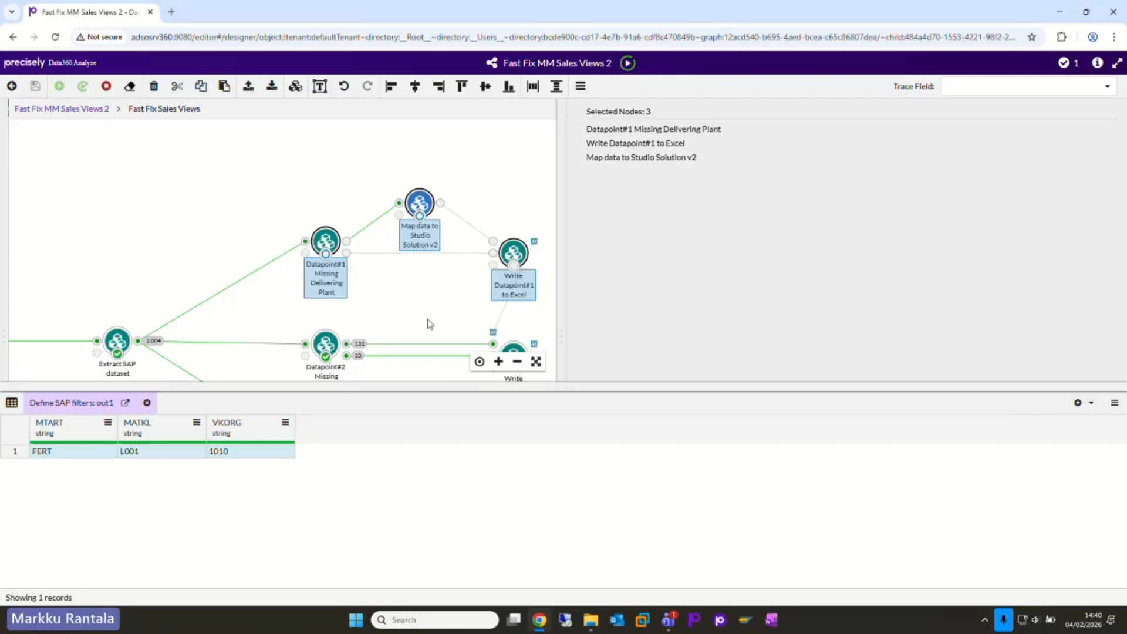
{"action": "left_click_drag", "start_coordinate": [430, 293], "coordinate": [379, 289]}
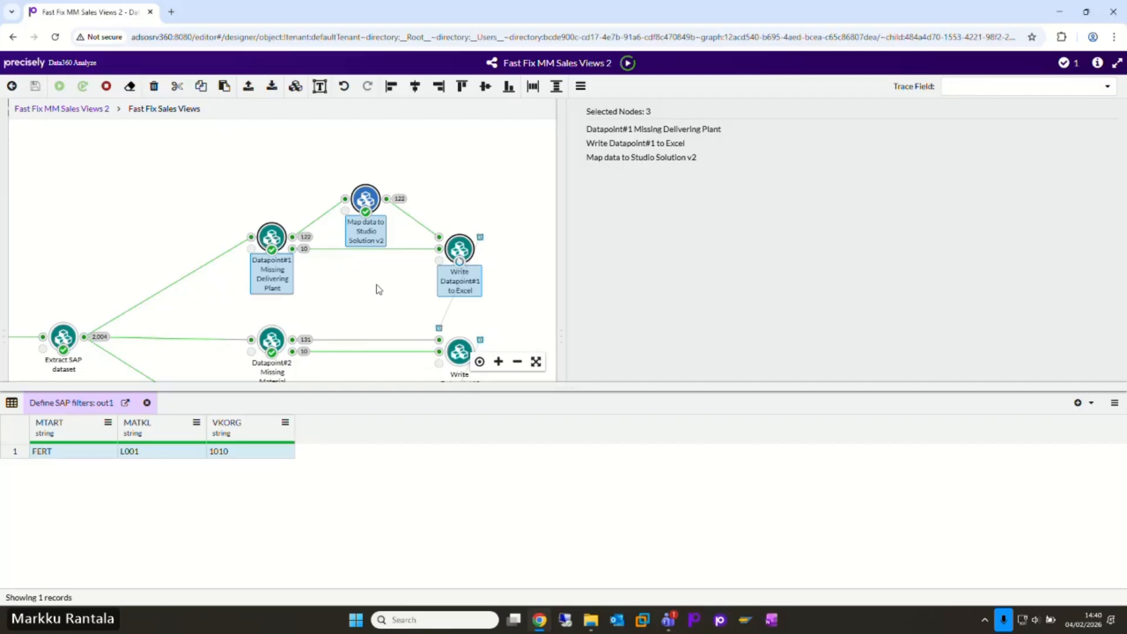
Step: Examine the data outputs of Datapoint#1 Missing Delivering Plant and Map data to Studio Solution v2
{"action": "left_click", "coordinate": [293, 238]}
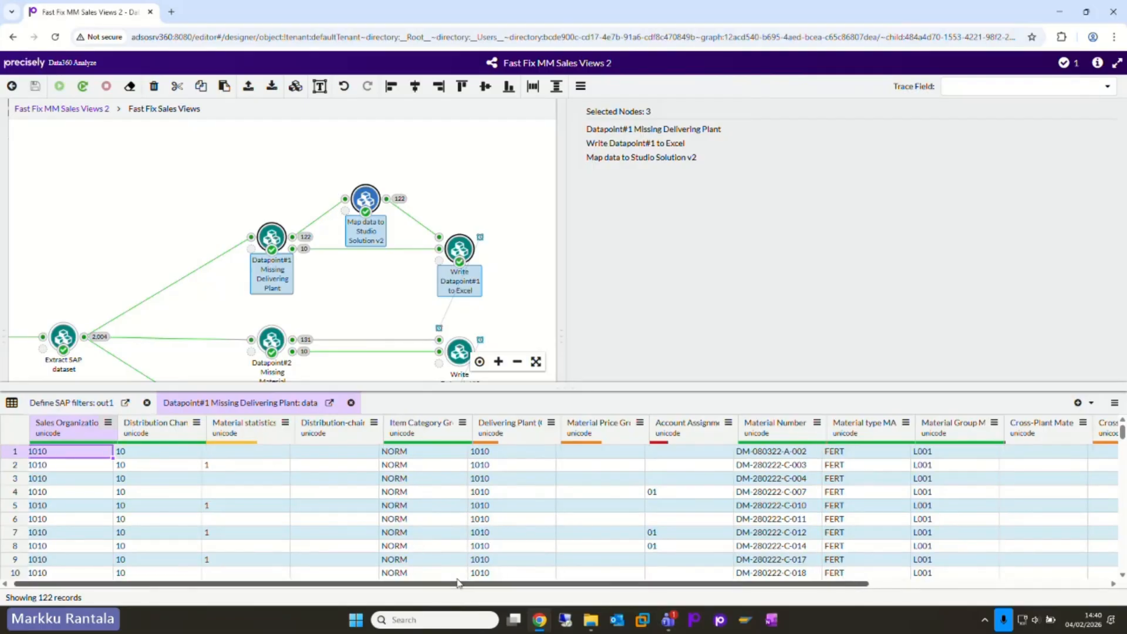
{"action": "scroll", "coordinate": [482, 522], "scroll_direction": "right", "scroll_amount": 5}
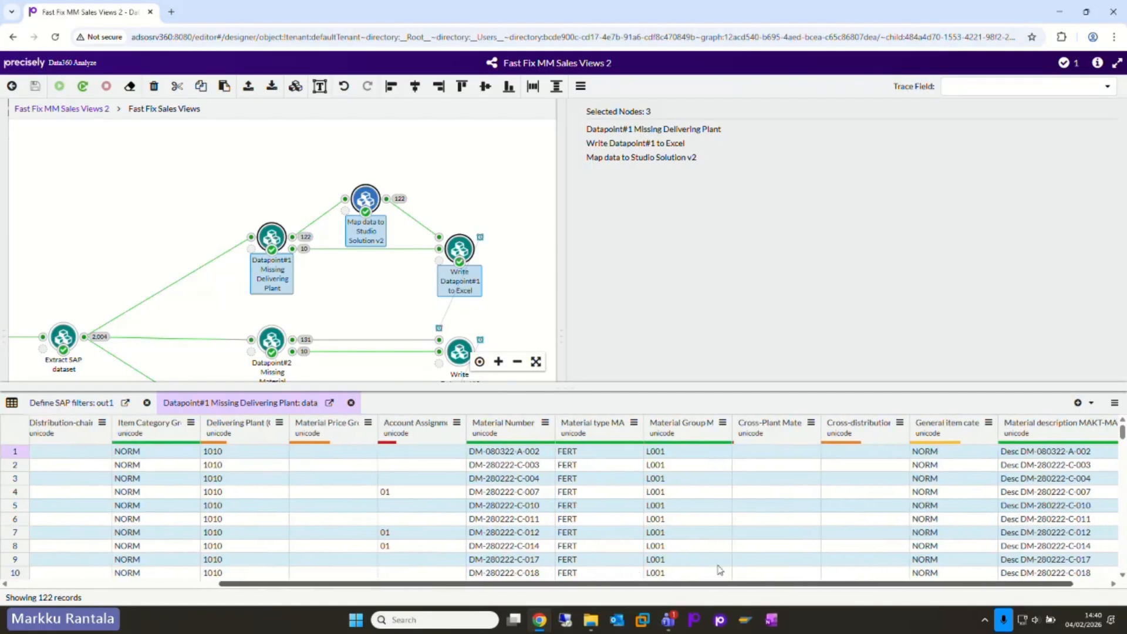
{"action": "left_click", "coordinate": [387, 199]}
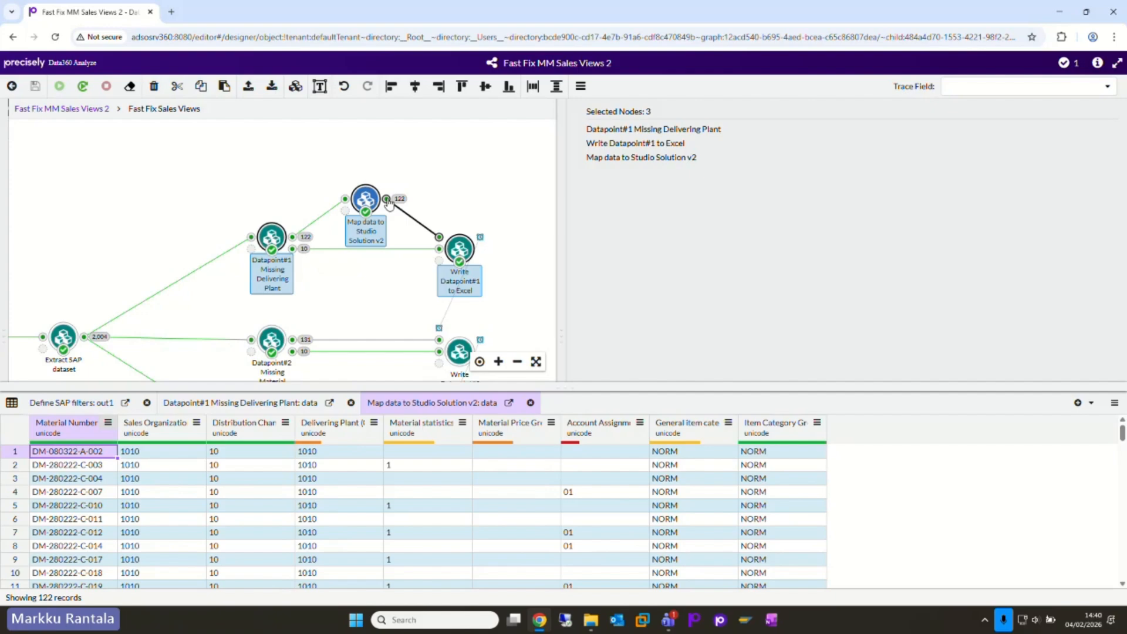
{"action": "left_click", "coordinate": [397, 311]}
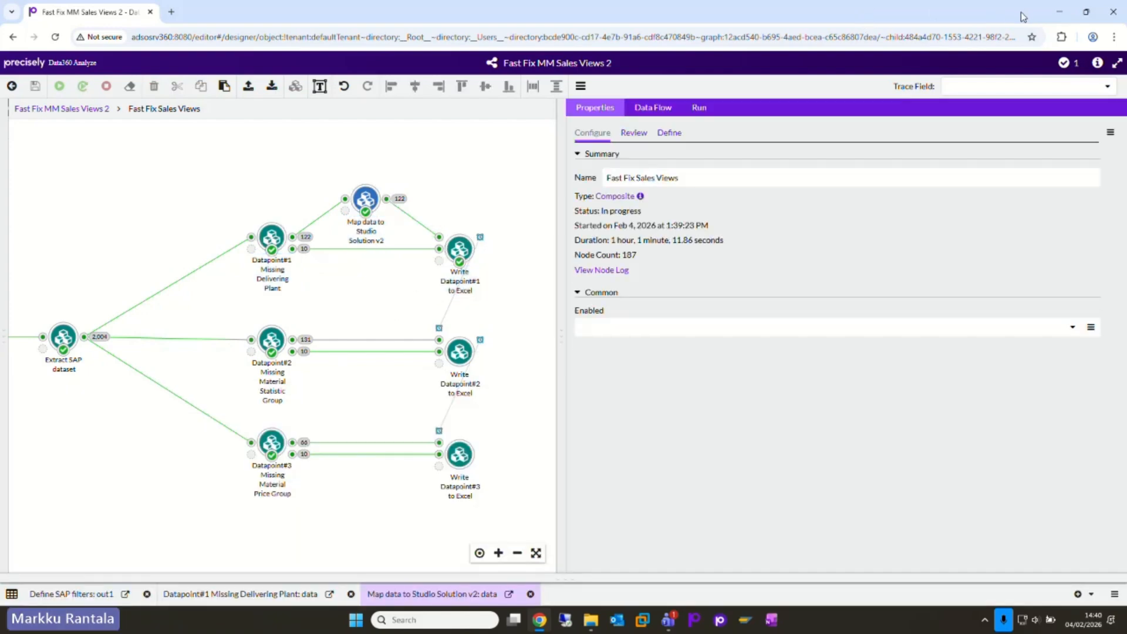
Step: Switch to the Fast Fix MM Sales Views workbook in Excel and open the Delivering Plant fix list from the Missing Fields overview
{"action": "key", "text": "alt+Tab"}
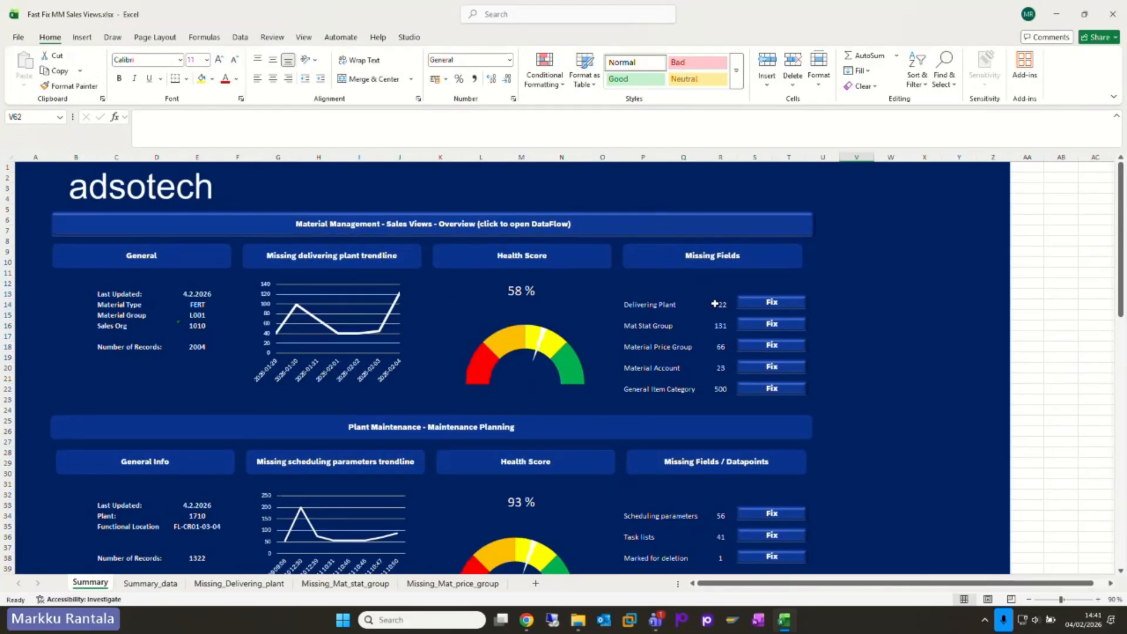
{"action": "left_click", "coordinate": [656, 308]}
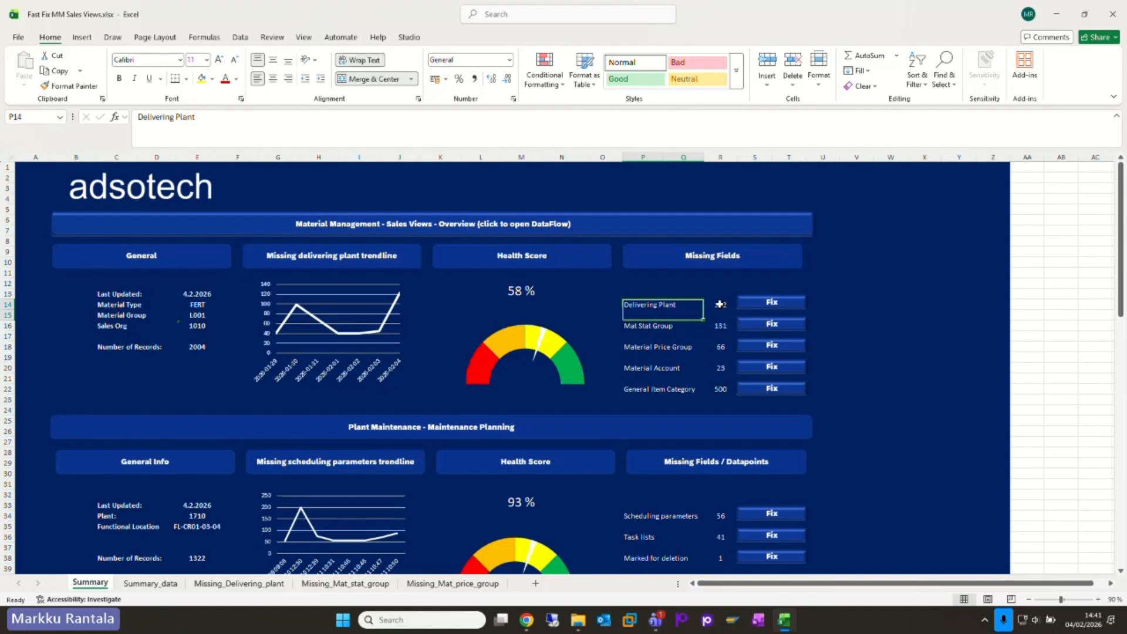
{"action": "left_click", "coordinate": [773, 302]}
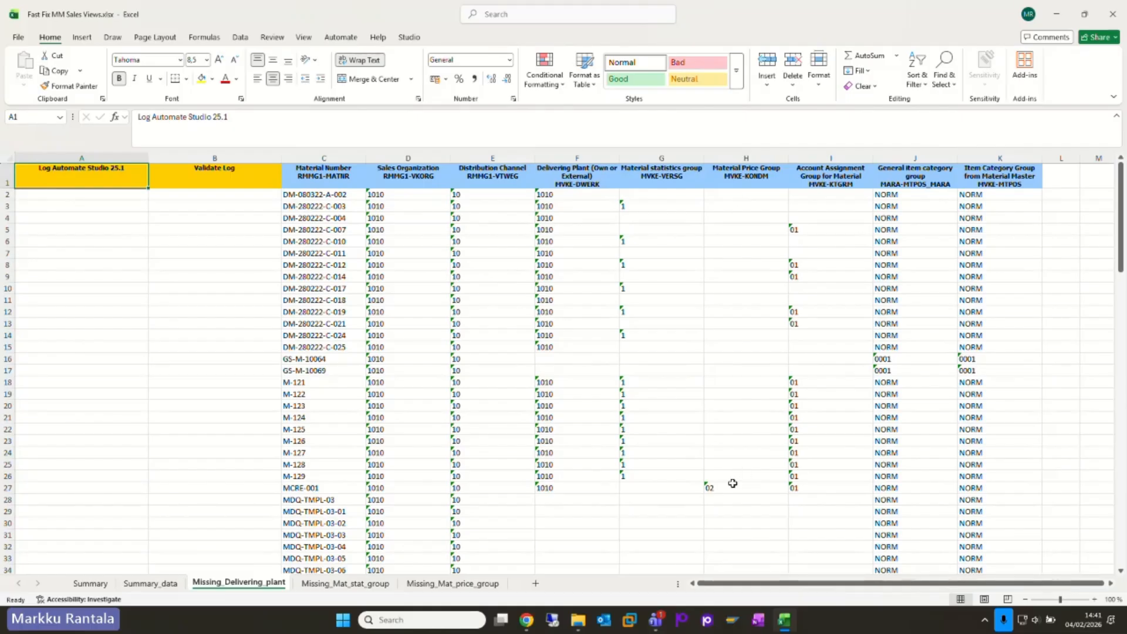
Step: Enter 01 as text for the Material Price Group of material DM-080322-A-002
{"action": "left_click", "coordinate": [748, 198]}
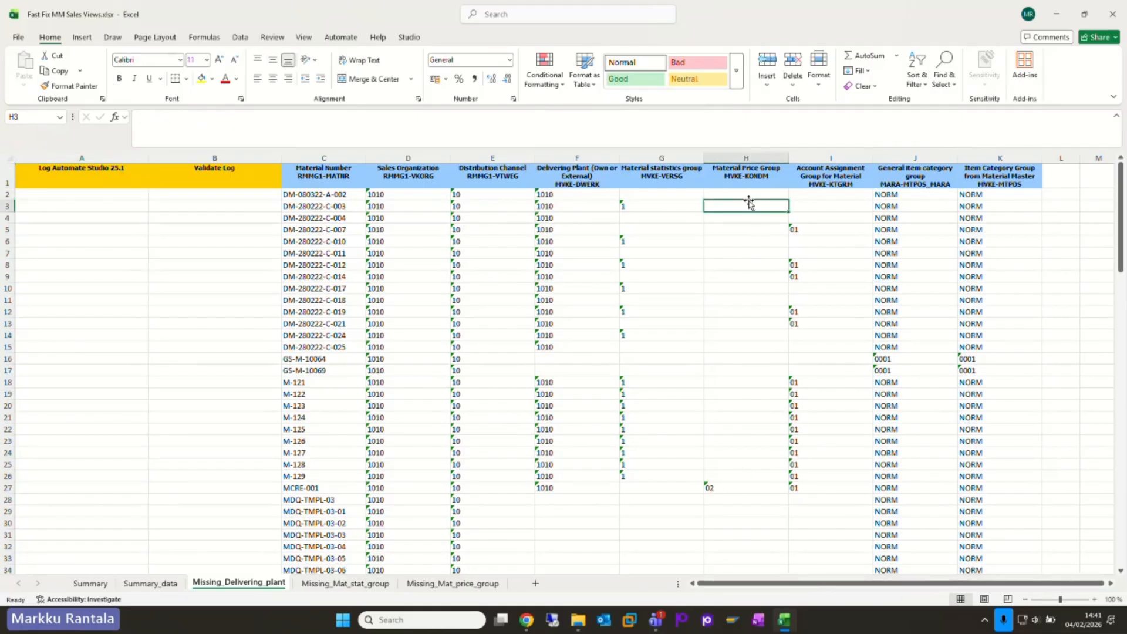
{"action": "type", "text": "'01"}
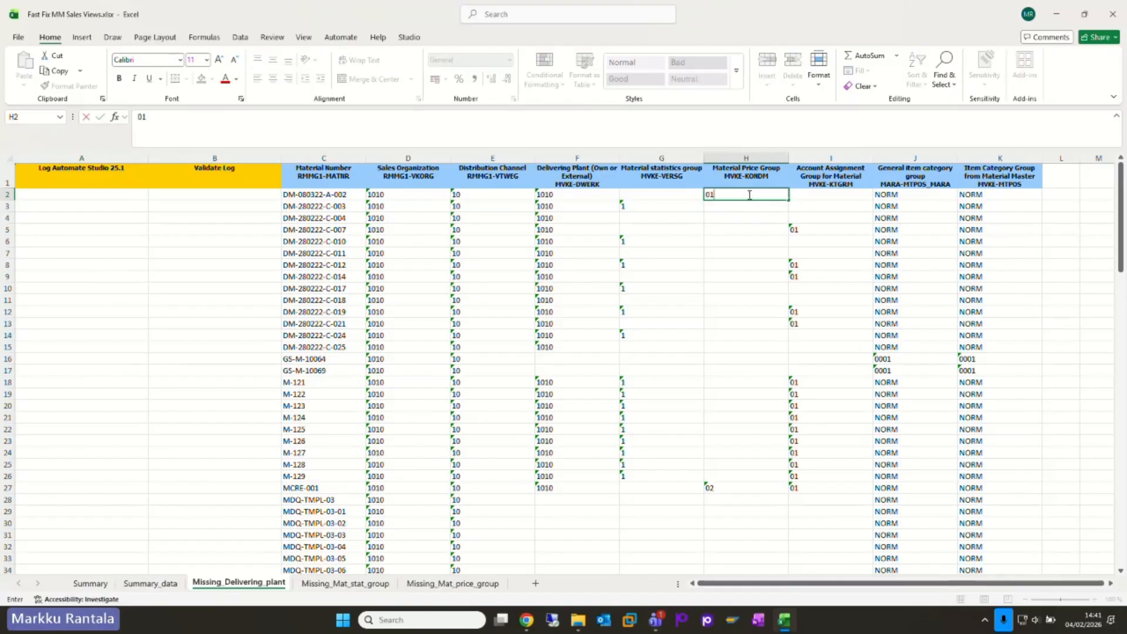
{"action": "left_click", "coordinate": [746, 227]}
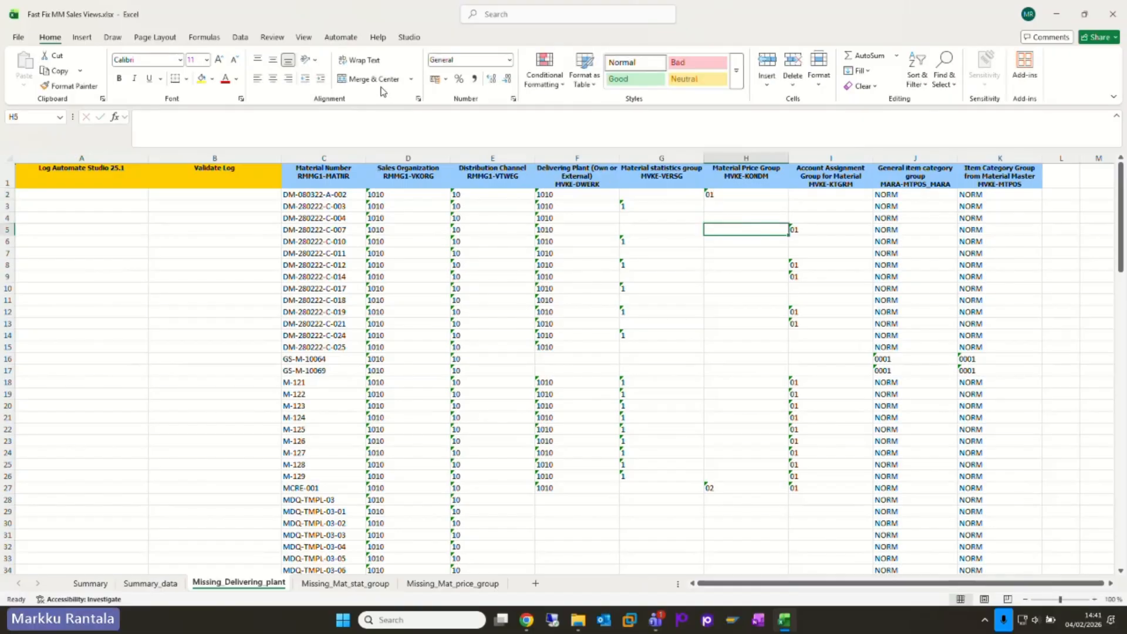
Step: Log on to Automate Studio from the workbook and connect to SAP with the saved auto logon credentials
{"action": "left_click", "coordinate": [409, 37]}
{"action": "left_click", "coordinate": [25, 71]}
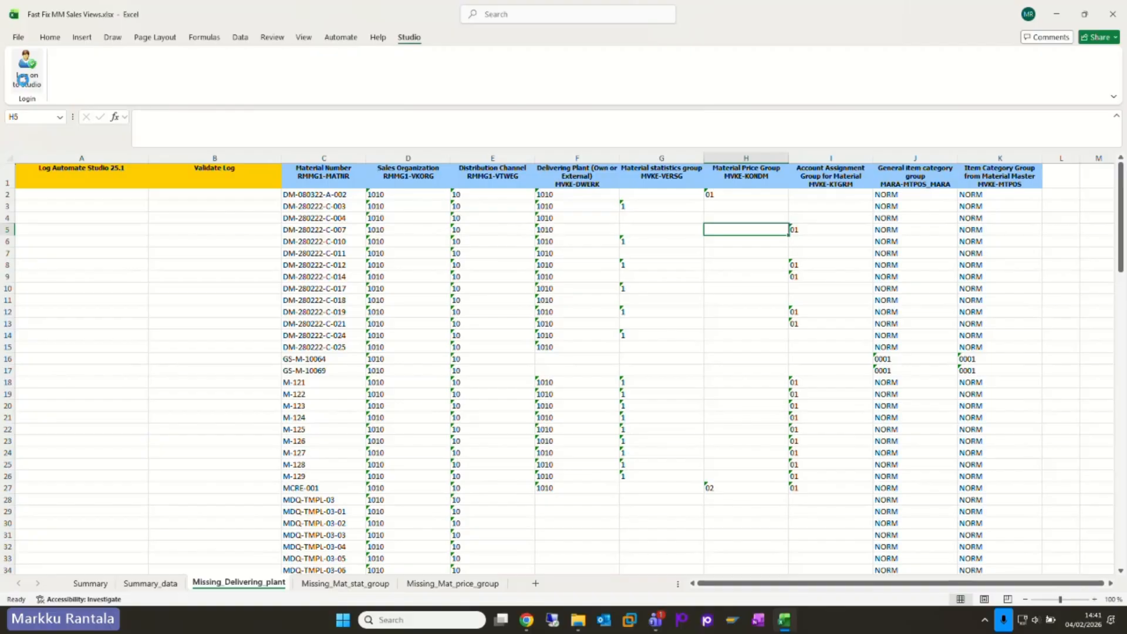
{"action": "left_click", "coordinate": [79, 76]}
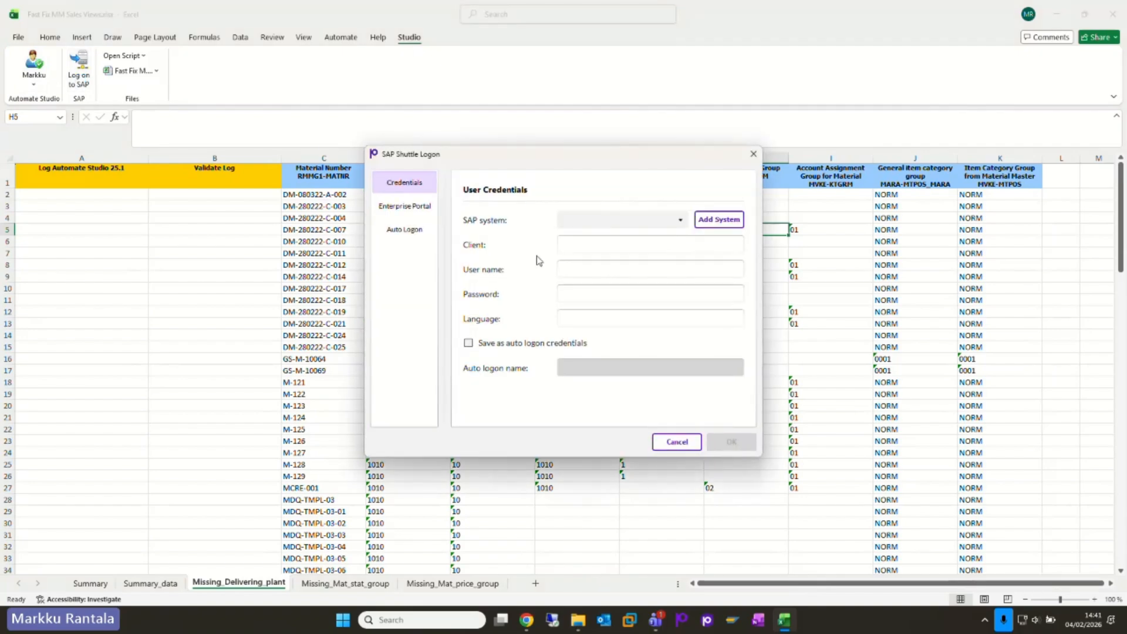
{"action": "left_click", "coordinate": [417, 232]}
{"action": "left_click", "coordinate": [733, 443]}
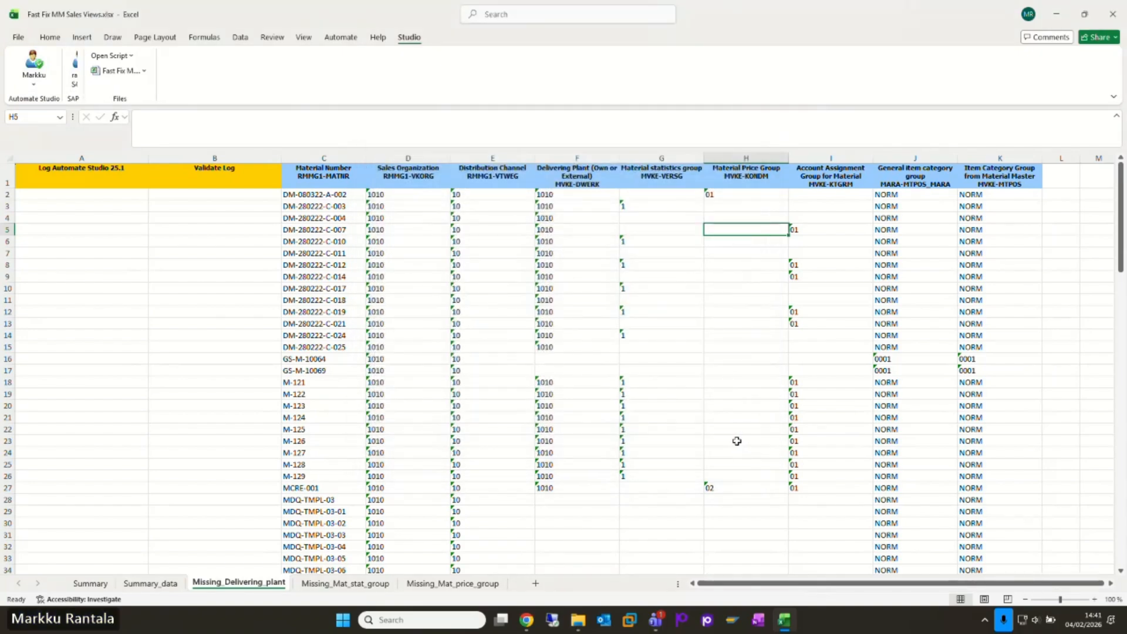
Step: Open the DF_Material_Master_Sales_Views_MM02.2.Txr script for the Missing_Delivering_plant sheet
{"action": "left_click", "coordinate": [117, 56]}
{"action": "mouse_move", "coordinate": [158, 71]}
{"action": "left_click", "coordinate": [288, 73]}
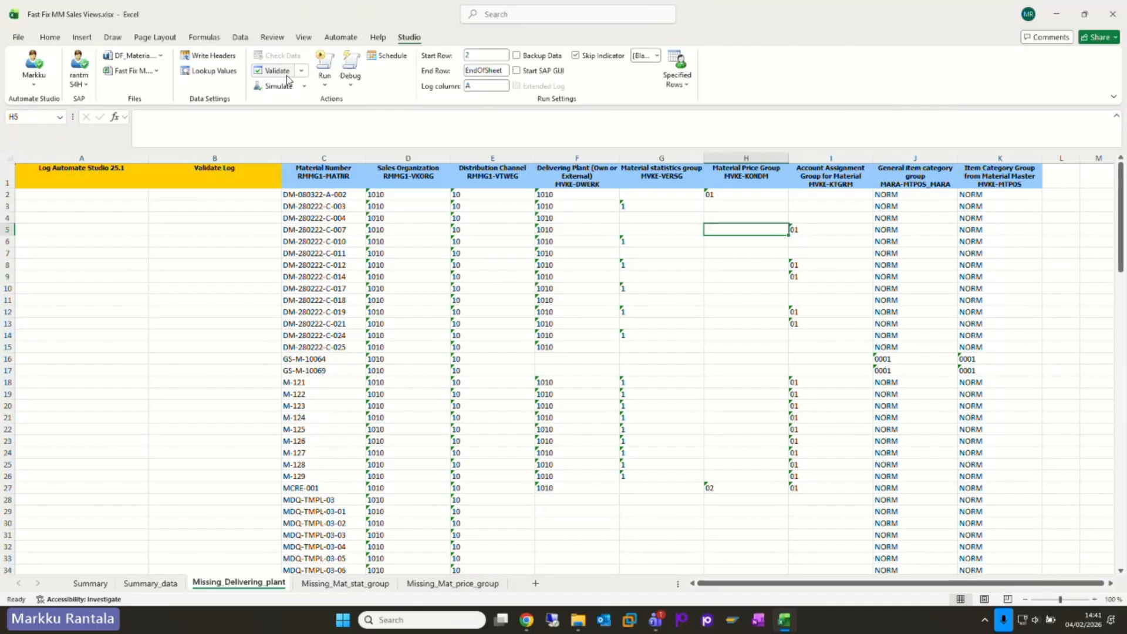
Step: Set the Material Price Group of DM-080322-A-002 to CAR and simulate the first 5 transactions
{"action": "left_click", "coordinate": [744, 195]}
{"action": "type", "text": "CAR"}
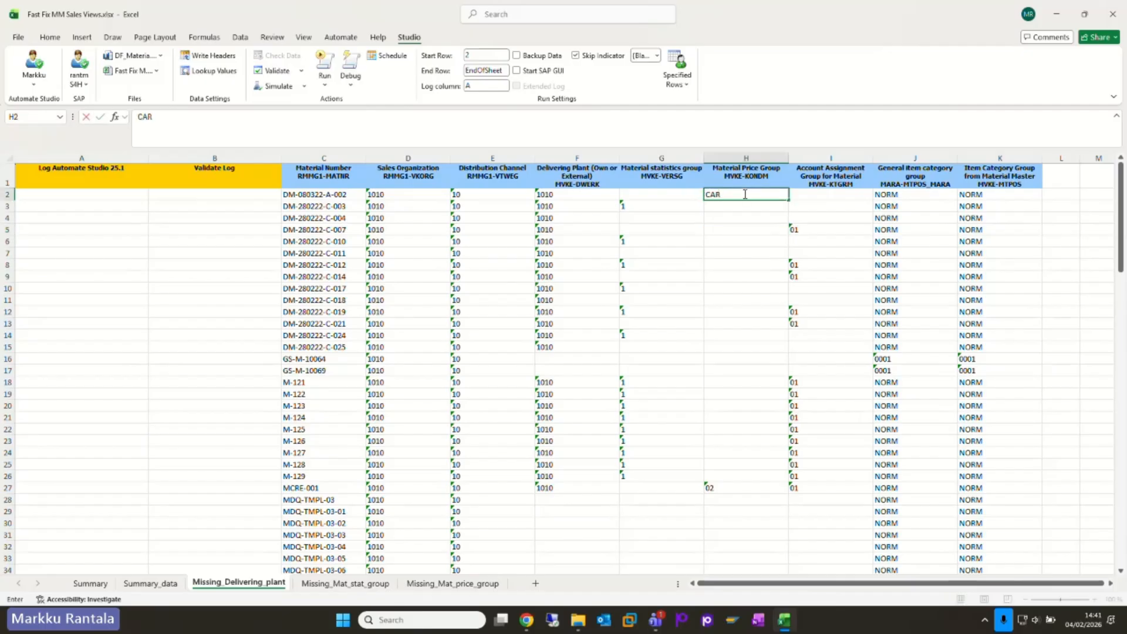
{"action": "left_click", "coordinate": [707, 226]}
{"action": "left_click", "coordinate": [733, 192]}
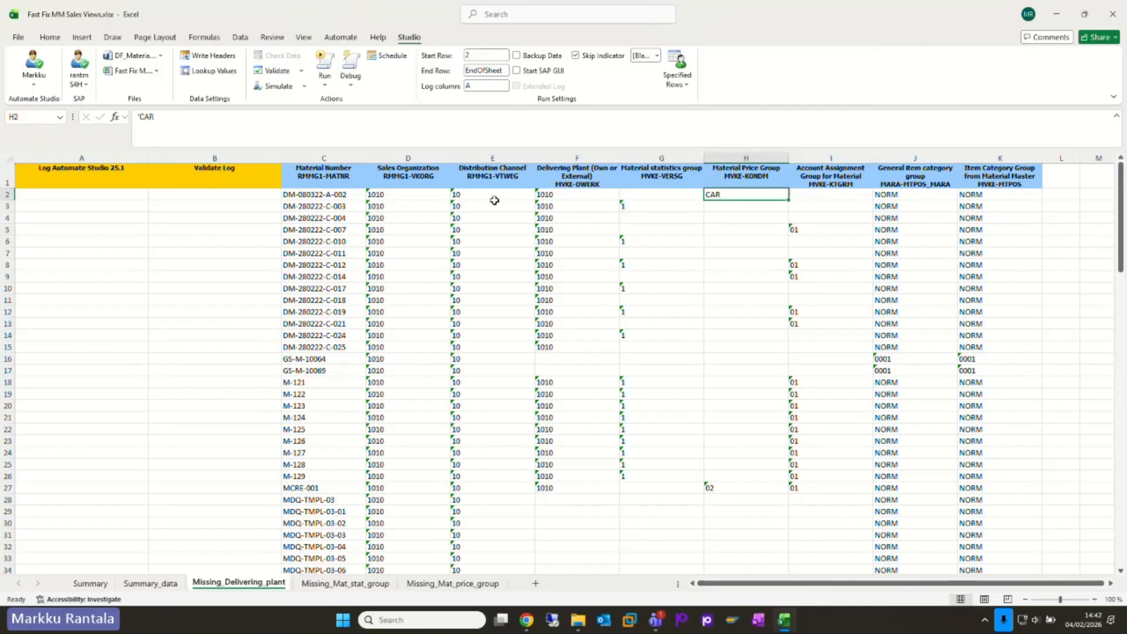
{"action": "left_click", "coordinate": [305, 90]}
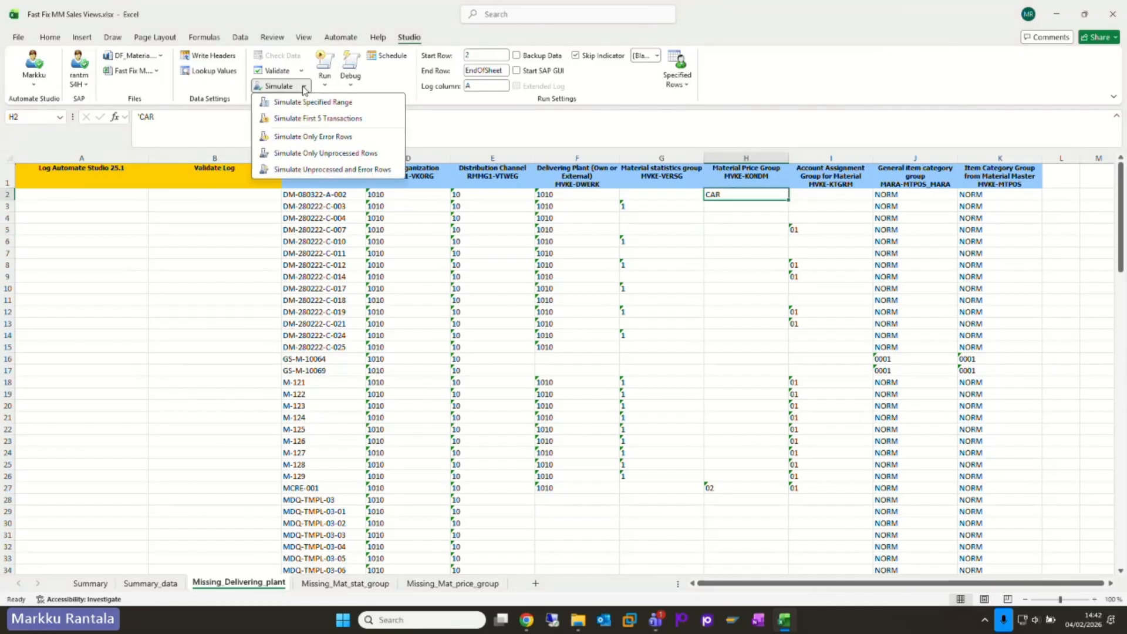
{"action": "left_click", "coordinate": [296, 117]}
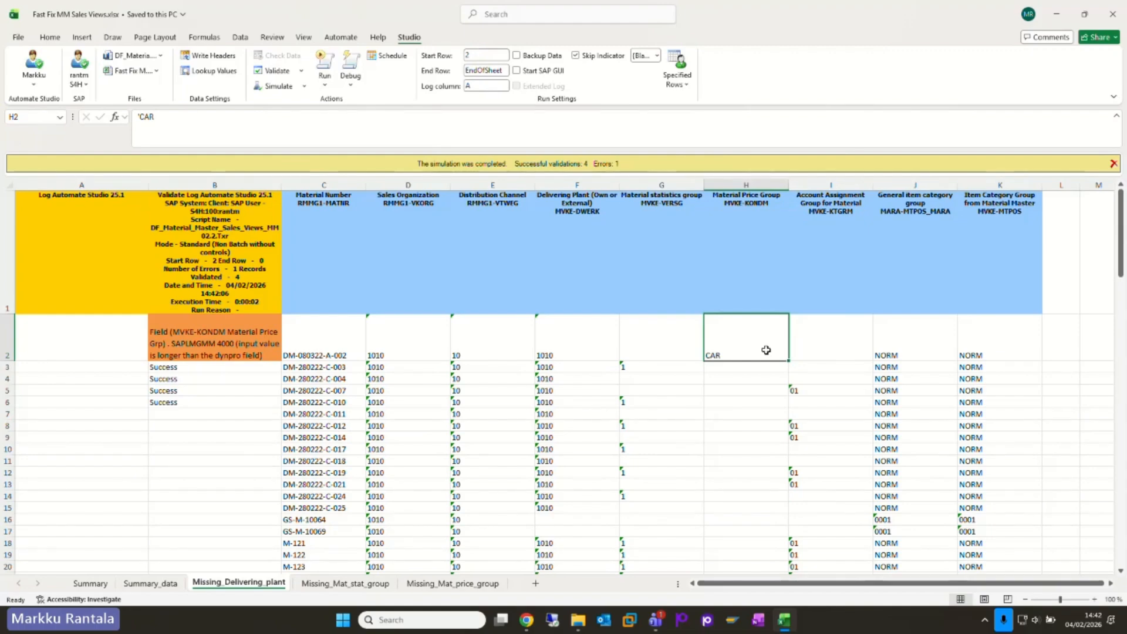
Step: Correct the Material Price Group of DM-080322-A-002 to 01 and simulate the first 5 transactions again
{"action": "type", "text": "'01"}
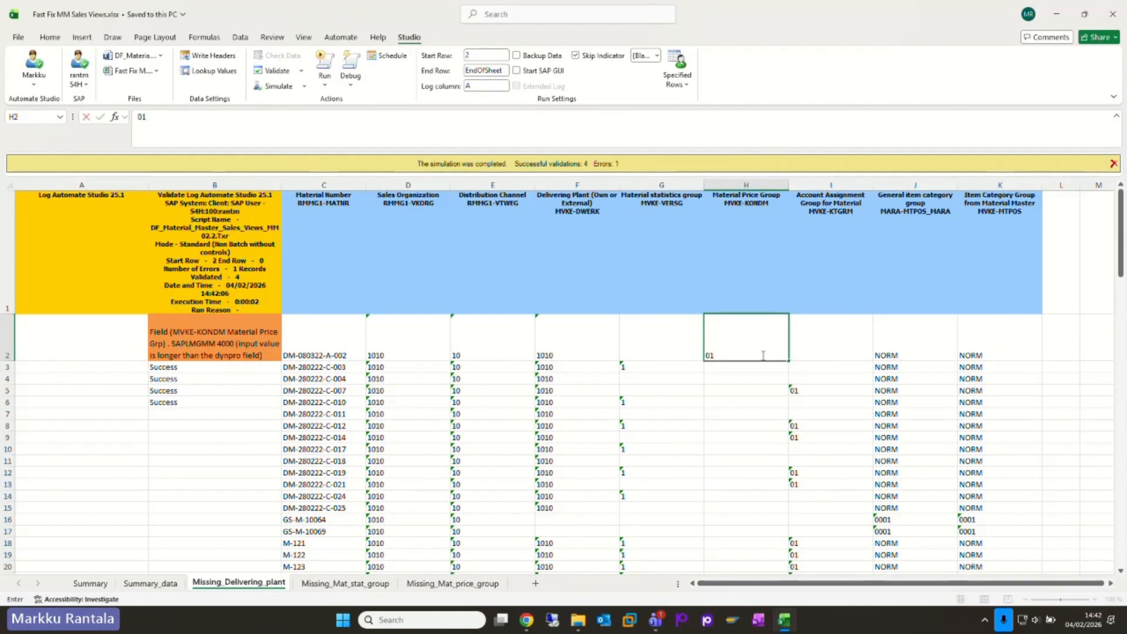
{"action": "left_click", "coordinate": [745, 367]}
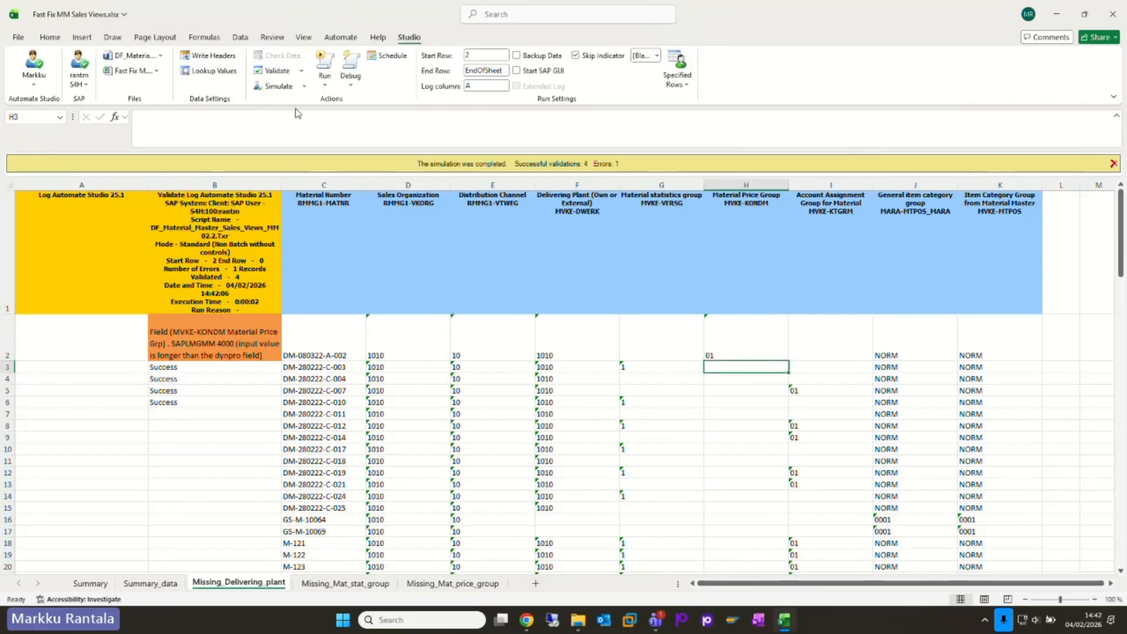
{"action": "scroll", "coordinate": [762, 458], "scroll_direction": "down", "scroll_amount": 2}
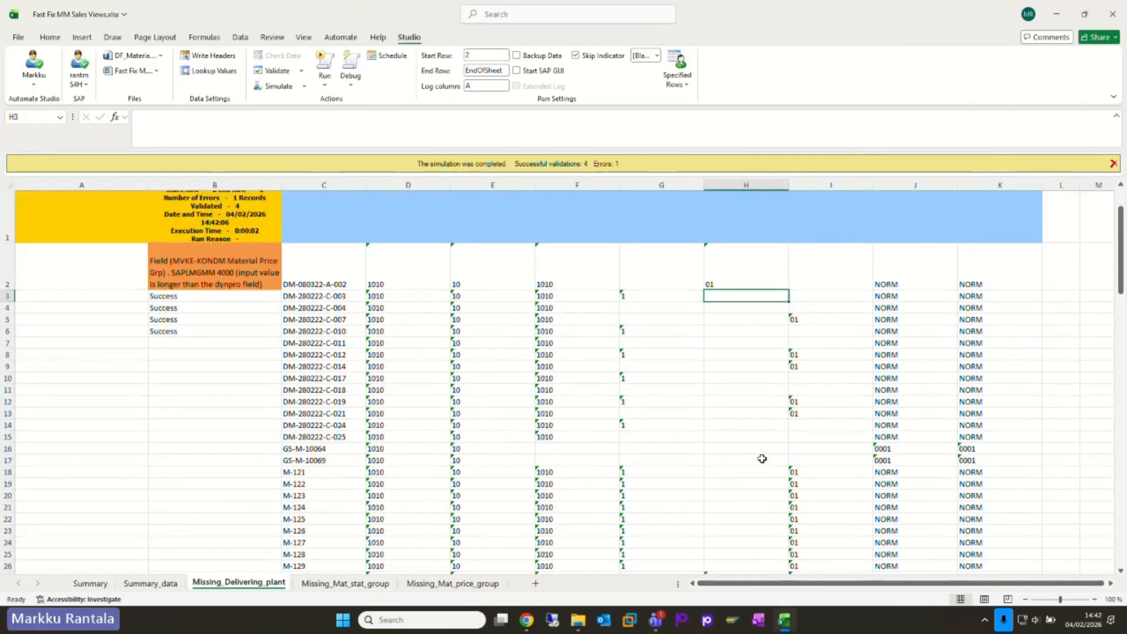
{"action": "left_click", "coordinate": [304, 86]}
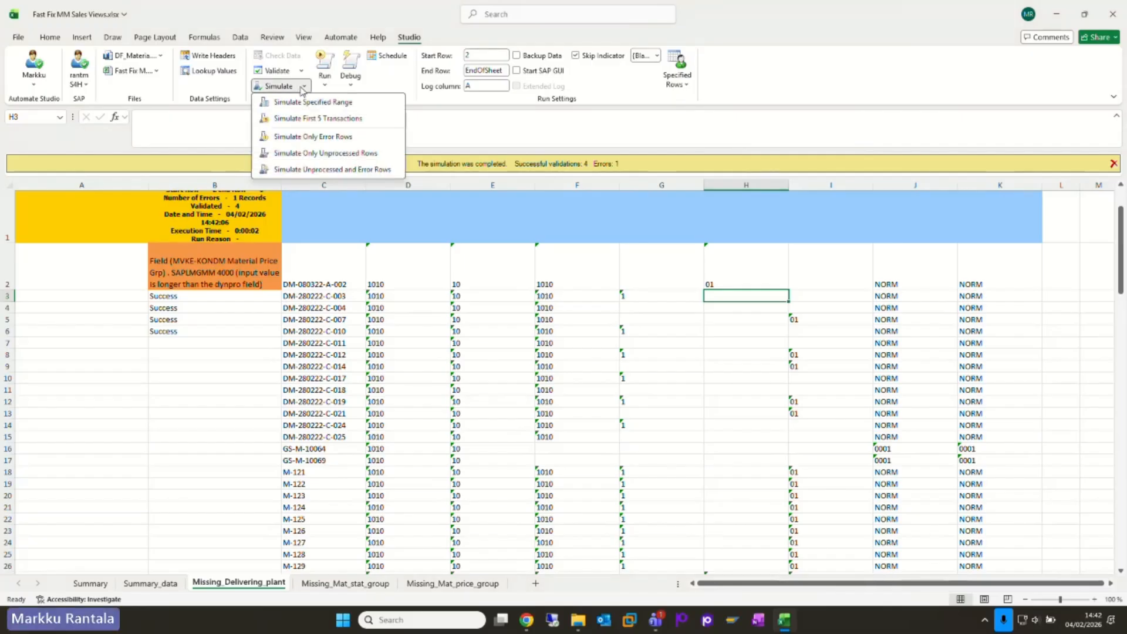
{"action": "left_click", "coordinate": [287, 120]}
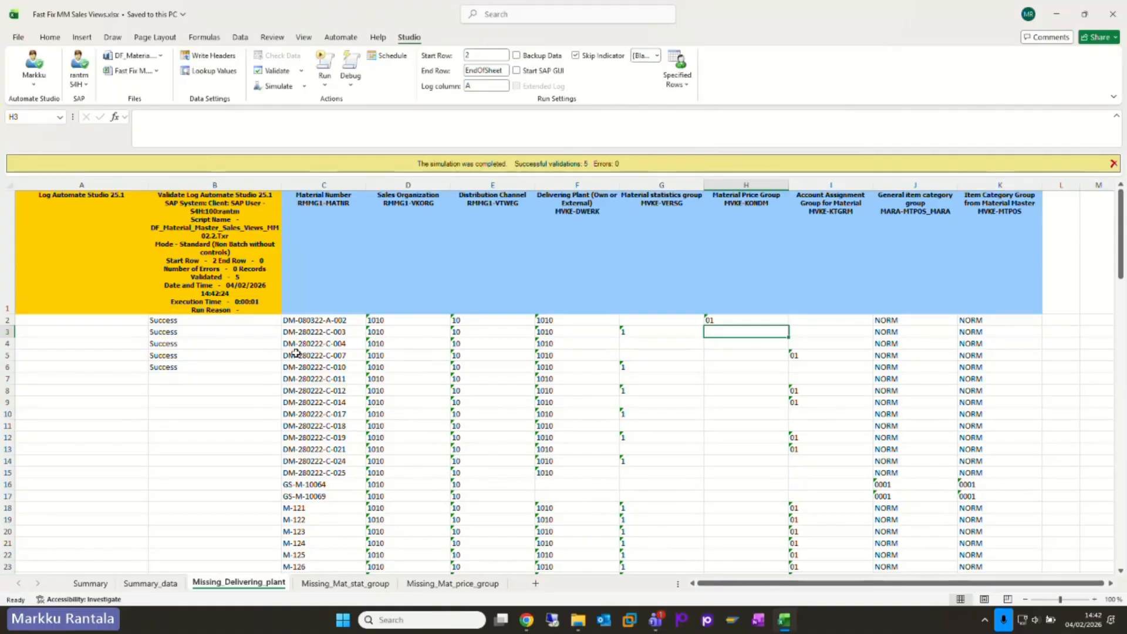
Step: Examine the remaining delivering plant rows and compare them with the Missing_Mat_stat_group and Missing_Mat_price_group sheets
{"action": "scroll", "coordinate": [295, 353], "scroll_direction": "down", "scroll_amount": 2}
{"action": "scroll", "coordinate": [296, 353], "scroll_direction": "down", "scroll_amount": 20}
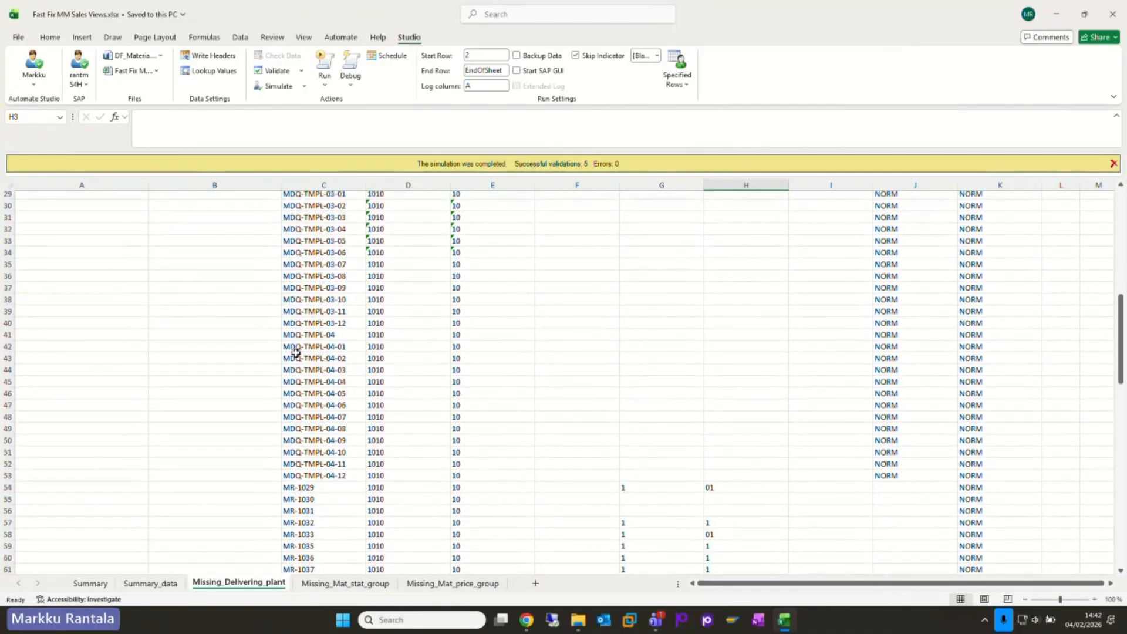
{"action": "scroll", "coordinate": [296, 353], "scroll_direction": "down", "scroll_amount": 7}
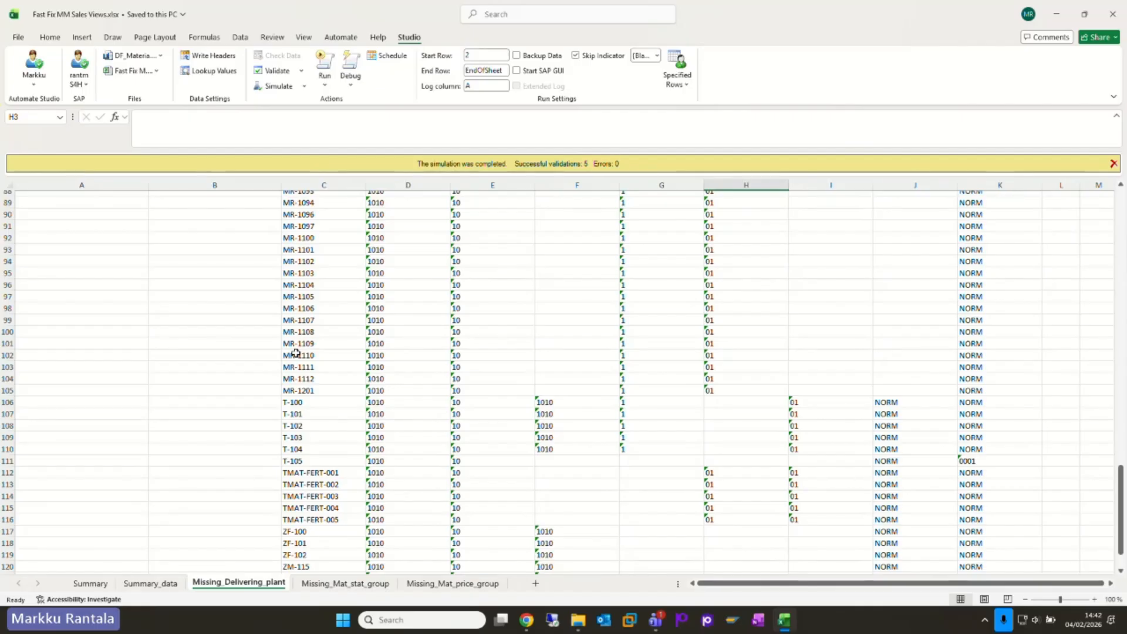
{"action": "left_click", "coordinate": [325, 584]}
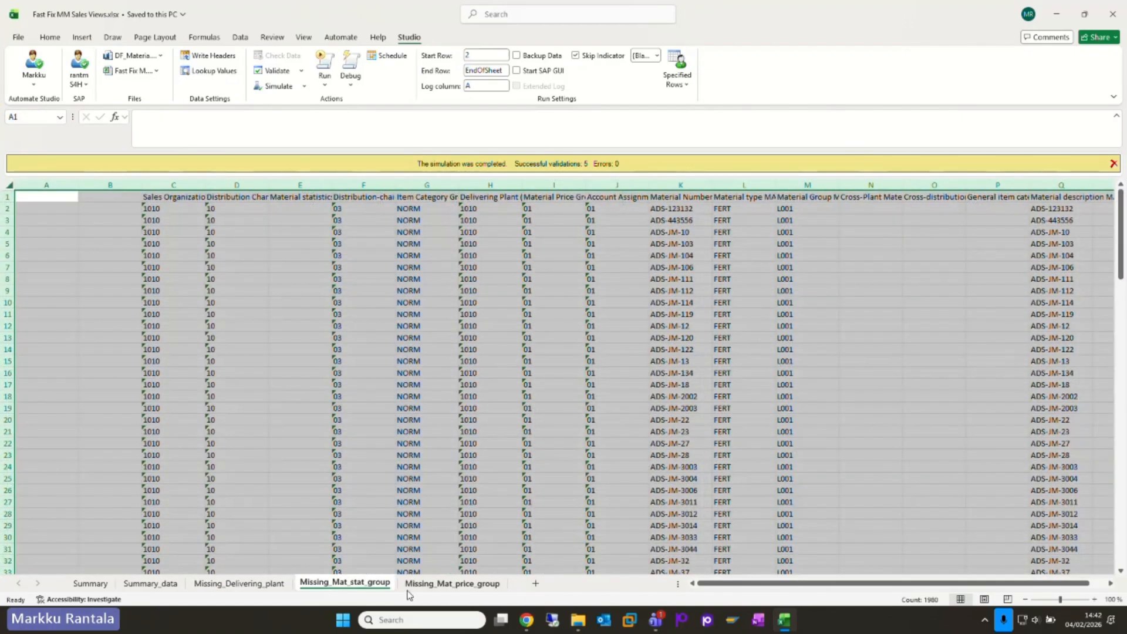
{"action": "left_click", "coordinate": [425, 589]}
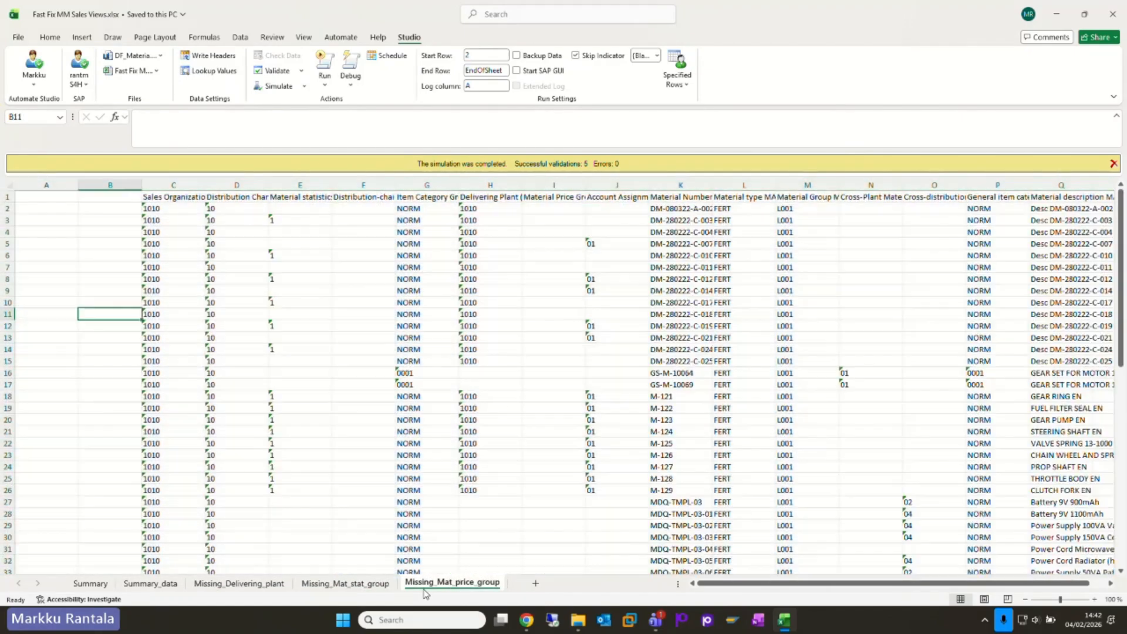
{"action": "left_click", "coordinate": [235, 584]}
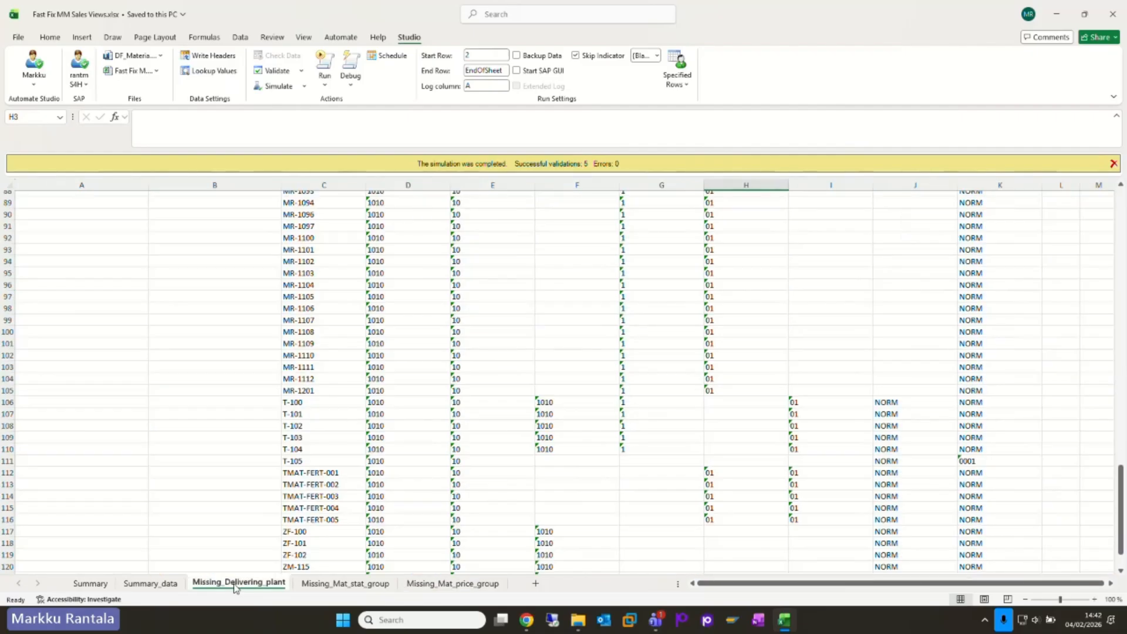
{"action": "scroll", "coordinate": [503, 472], "scroll_direction": "up", "scroll_amount": 20}
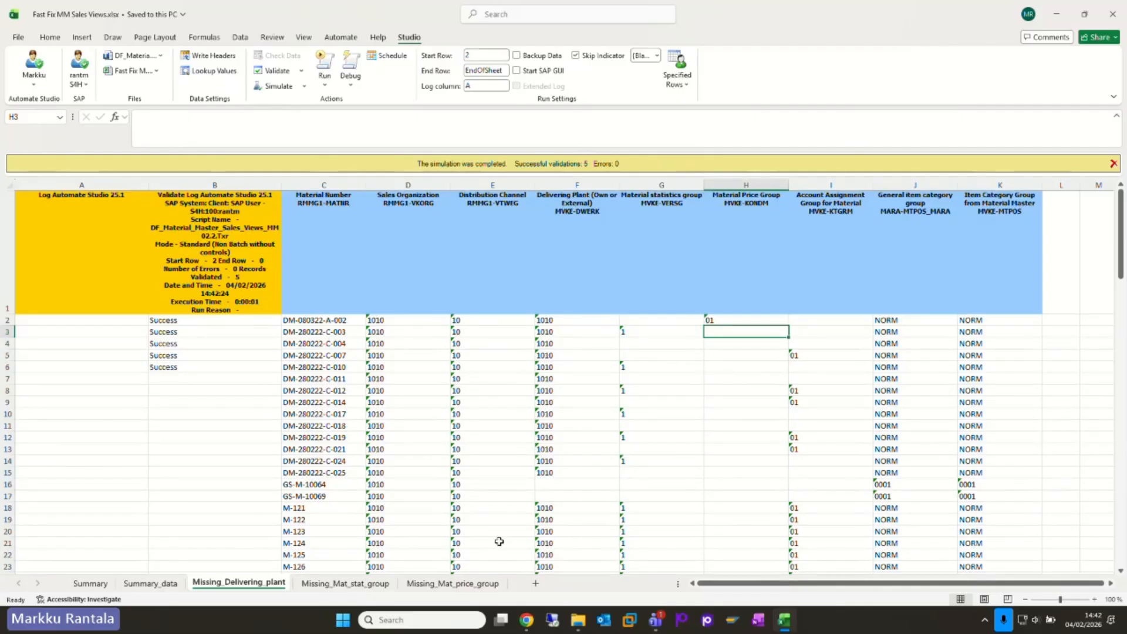
Step: Switch to Data360 Analyze, widen the flow canvas and show the properties of the Map data to Studio Solution v2 node
{"action": "left_click", "coordinate": [527, 619]}
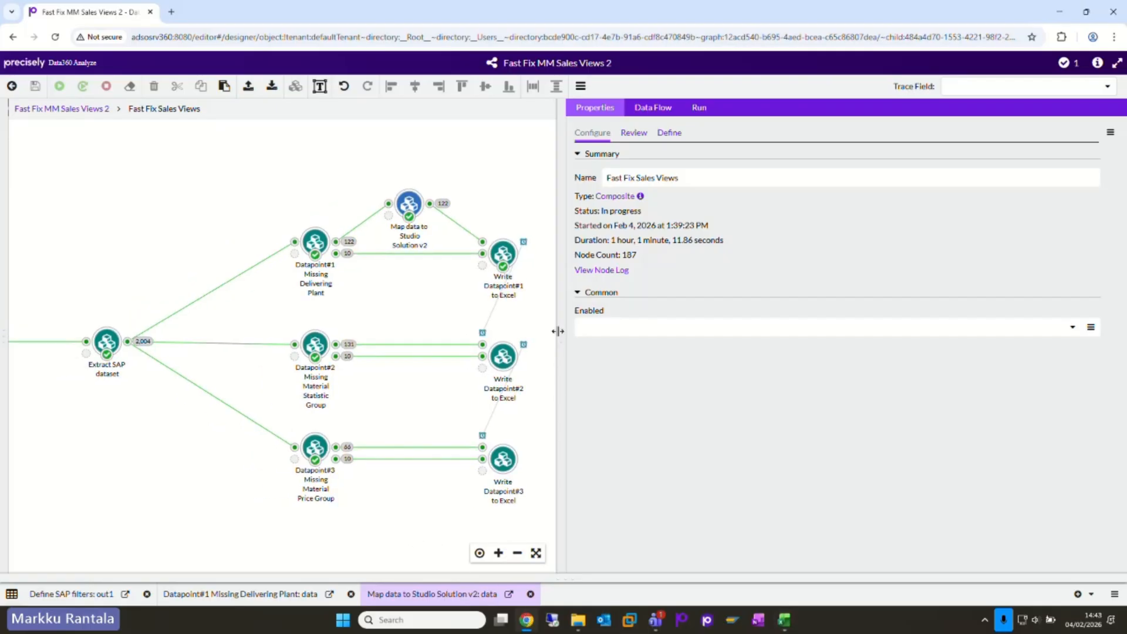
{"action": "left_click_drag", "start_coordinate": [557, 331], "coordinate": [825, 311]}
{"action": "left_click_drag", "start_coordinate": [390, 552], "coordinate": [567, 540]}
{"action": "left_click", "coordinate": [589, 196]}
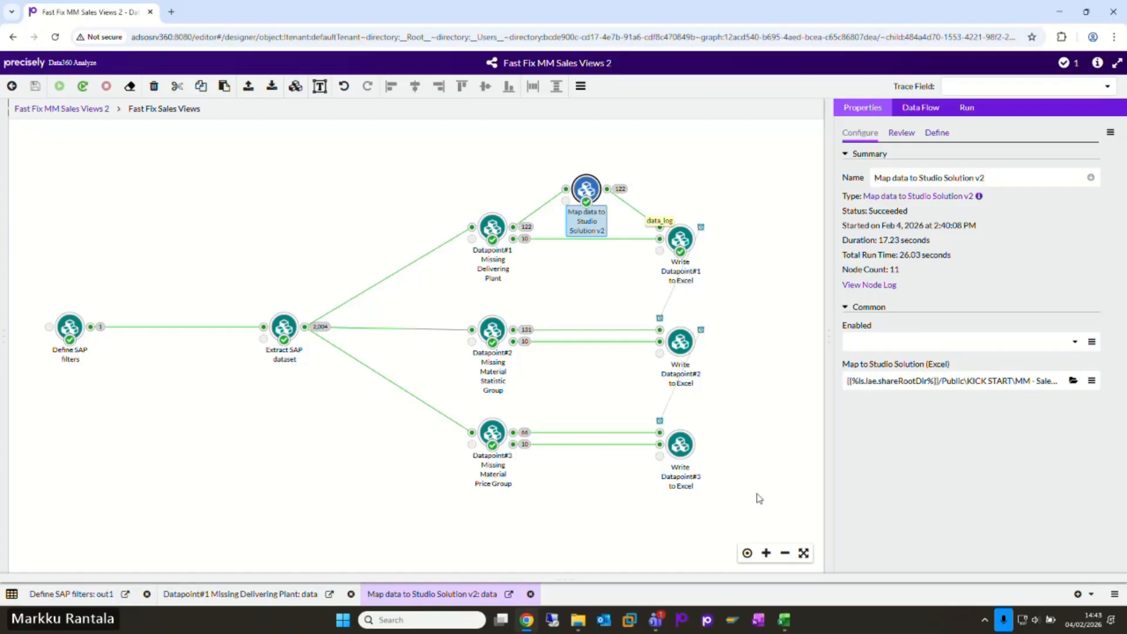
Step: Switch back to the Excel workbook and review the Summary dashboard's maintenance planning, open sales orders and business partner sections
{"action": "left_click", "coordinate": [780, 626]}
{"action": "left_click", "coordinate": [88, 584]}
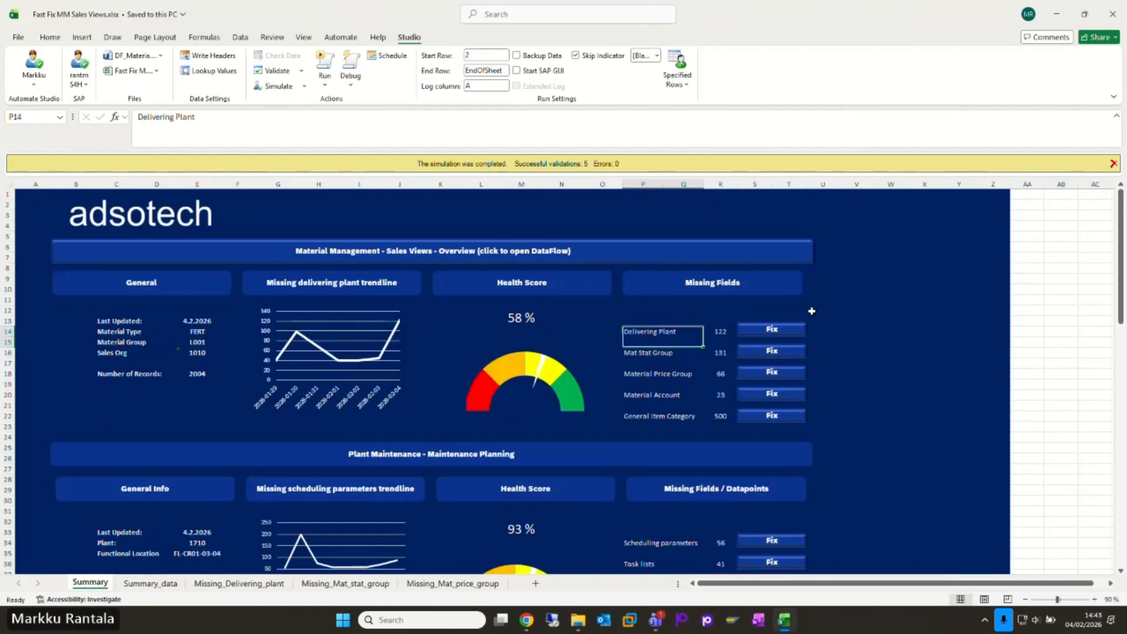
{"action": "scroll", "coordinate": [811, 310], "scroll_direction": "down", "scroll_amount": 3}
{"action": "scroll", "coordinate": [811, 310], "scroll_direction": "down", "scroll_amount": 5}
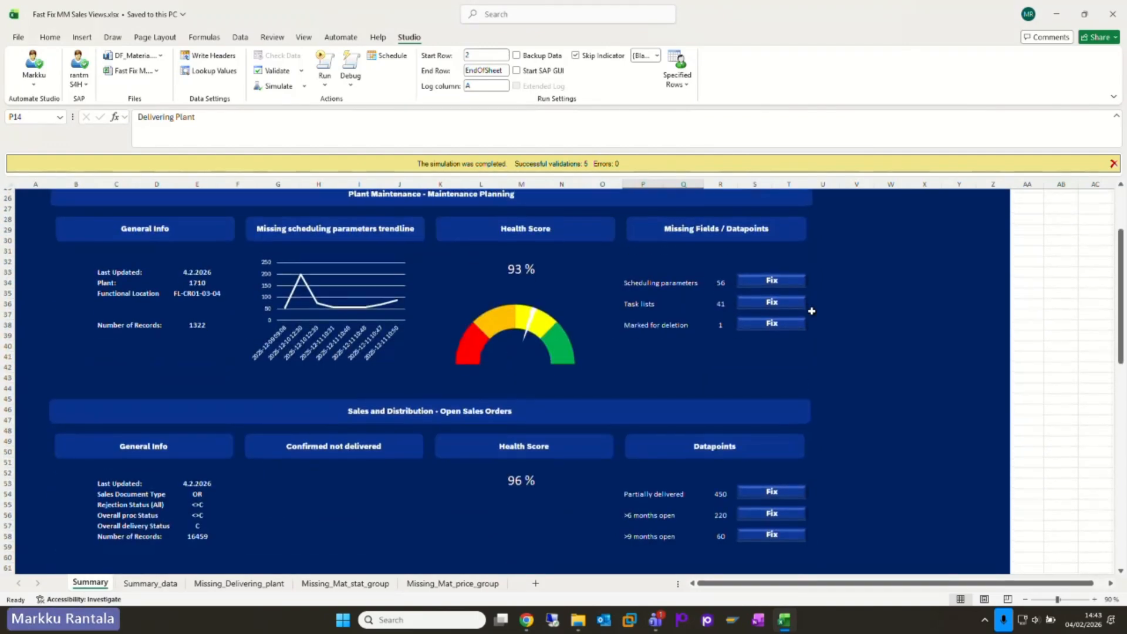
{"action": "scroll", "coordinate": [811, 311], "scroll_direction": "up", "scroll_amount": 2}
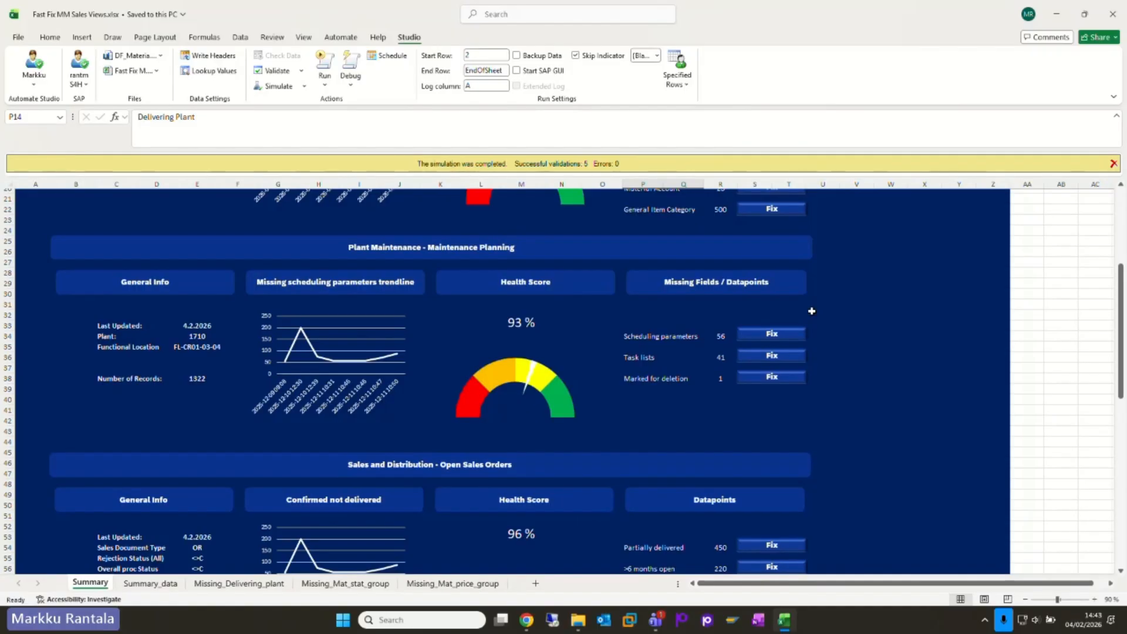
{"action": "scroll", "coordinate": [812, 311], "scroll_direction": "down", "scroll_amount": 4}
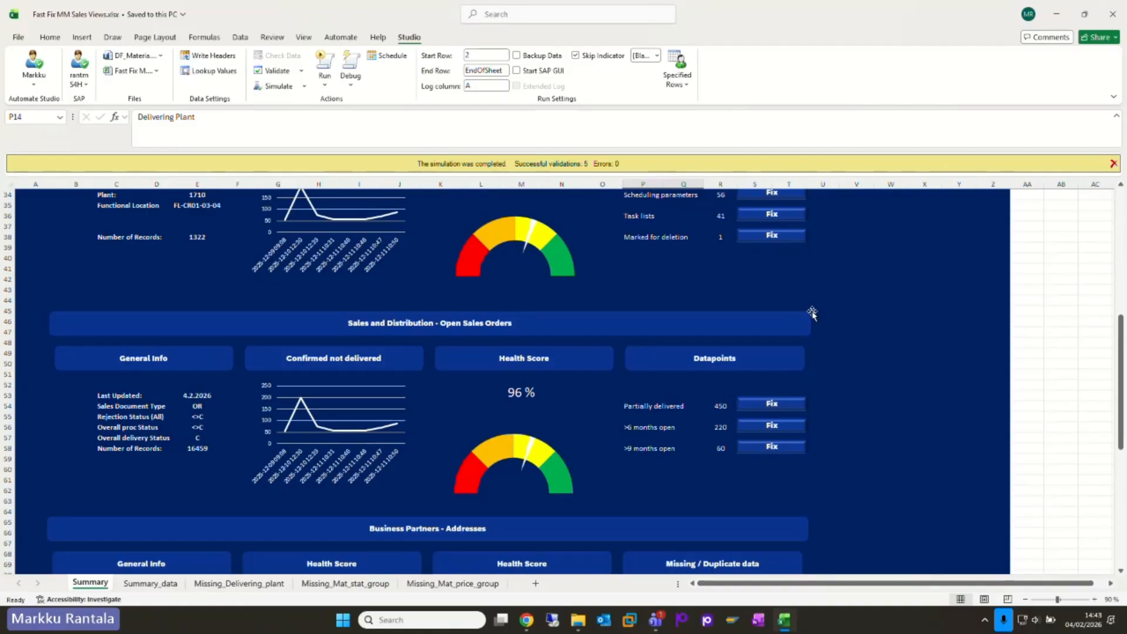
{"action": "scroll", "coordinate": [812, 313], "scroll_direction": "down", "scroll_amount": 3}
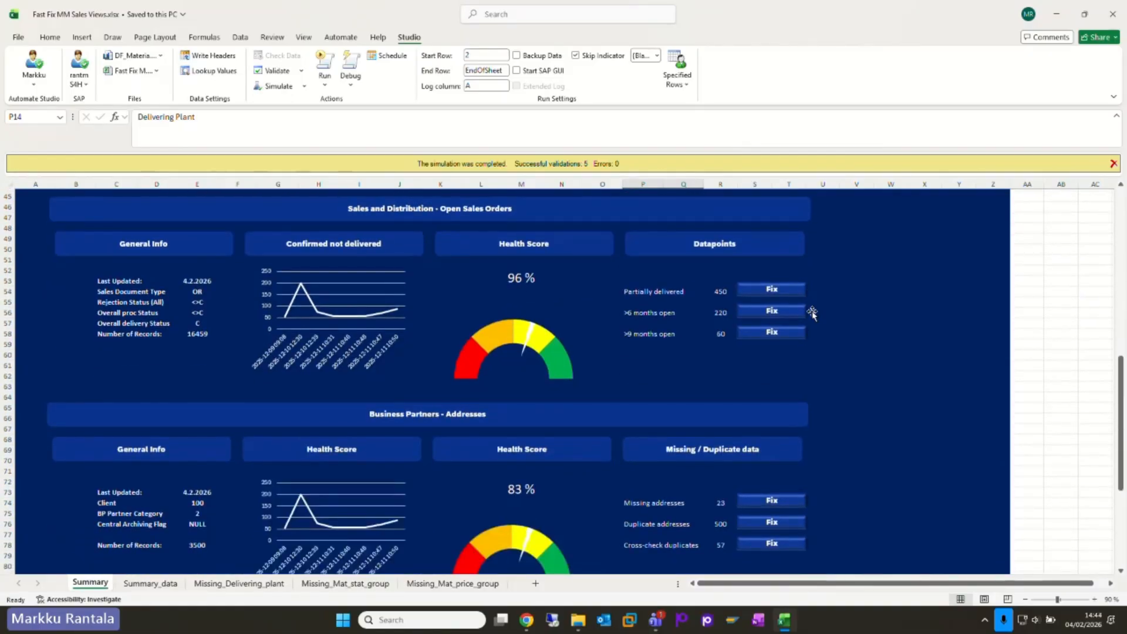
{"action": "scroll", "coordinate": [811, 313], "scroll_direction": "down", "scroll_amount": 2}
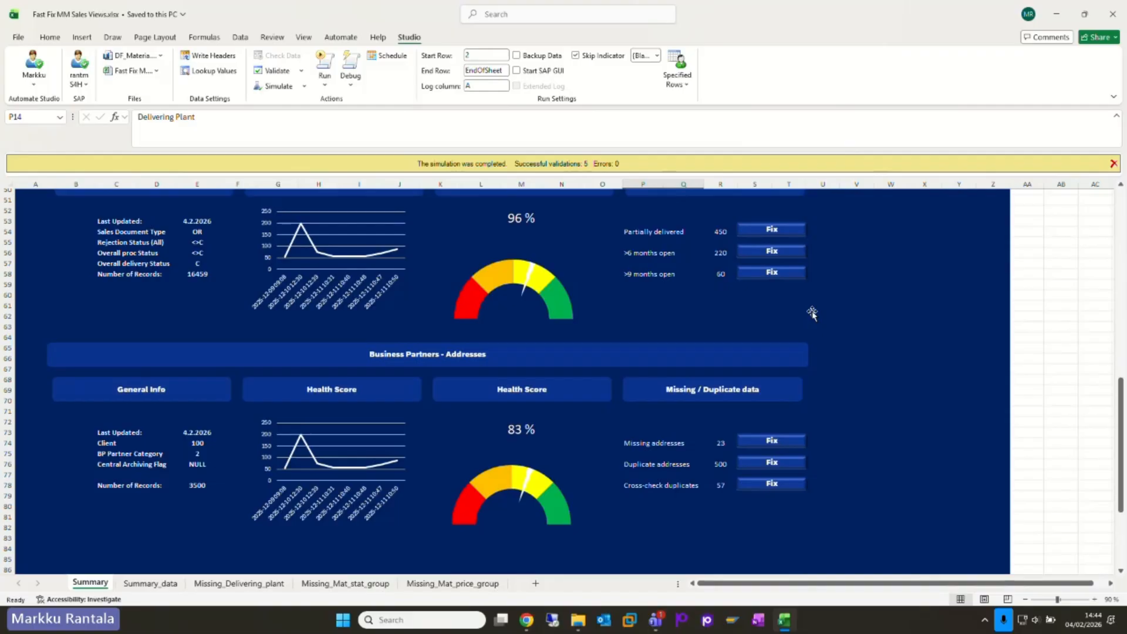
{"action": "scroll", "coordinate": [812, 314], "scroll_direction": "up", "scroll_amount": 17}
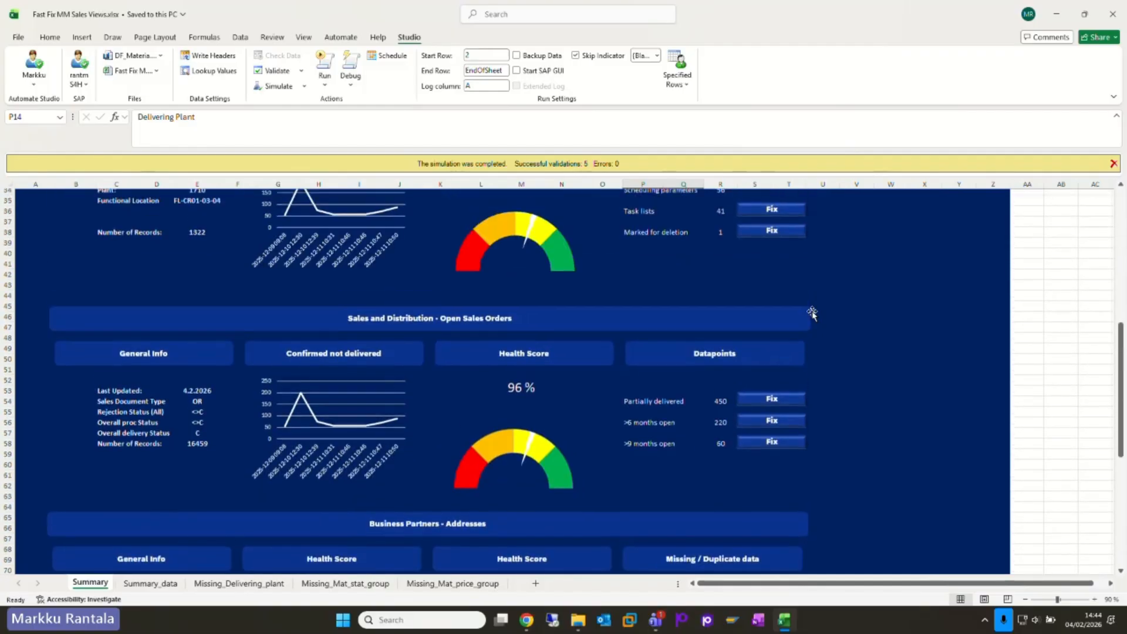